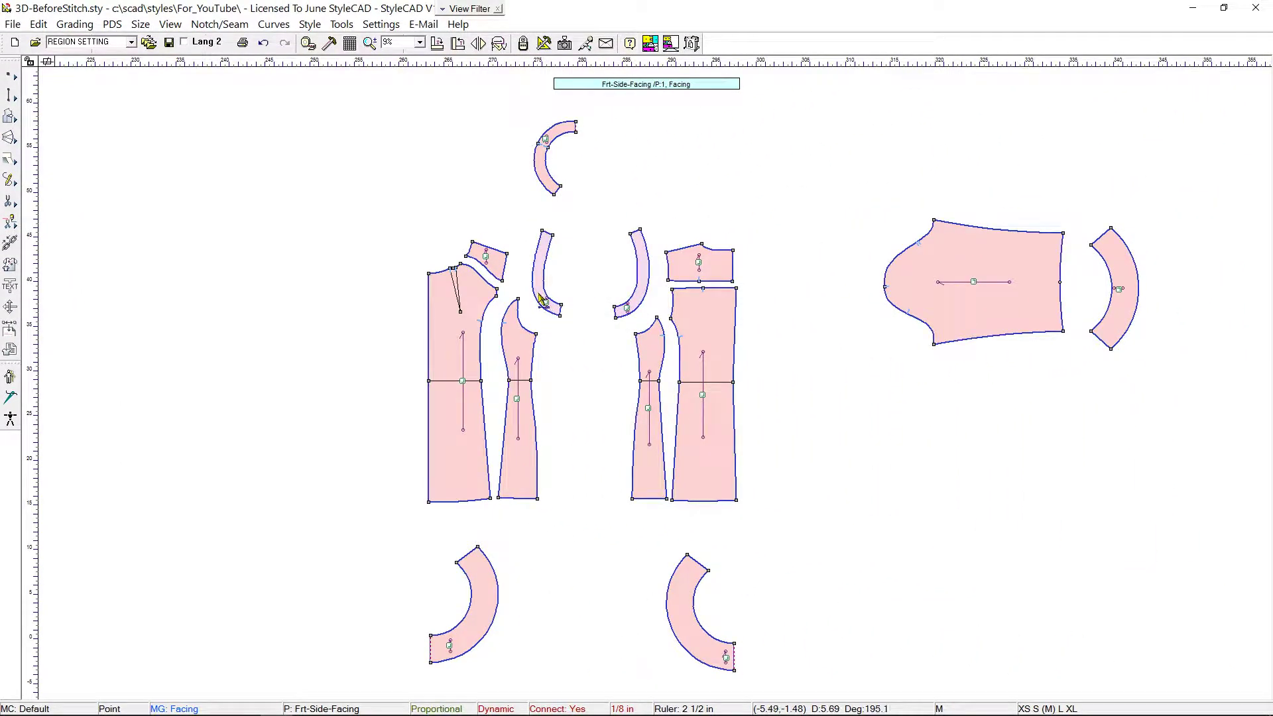
- Move the front and back side facings out of the layout, away from the garment pieces
{"action": "left_click", "coordinate": [539, 294]}
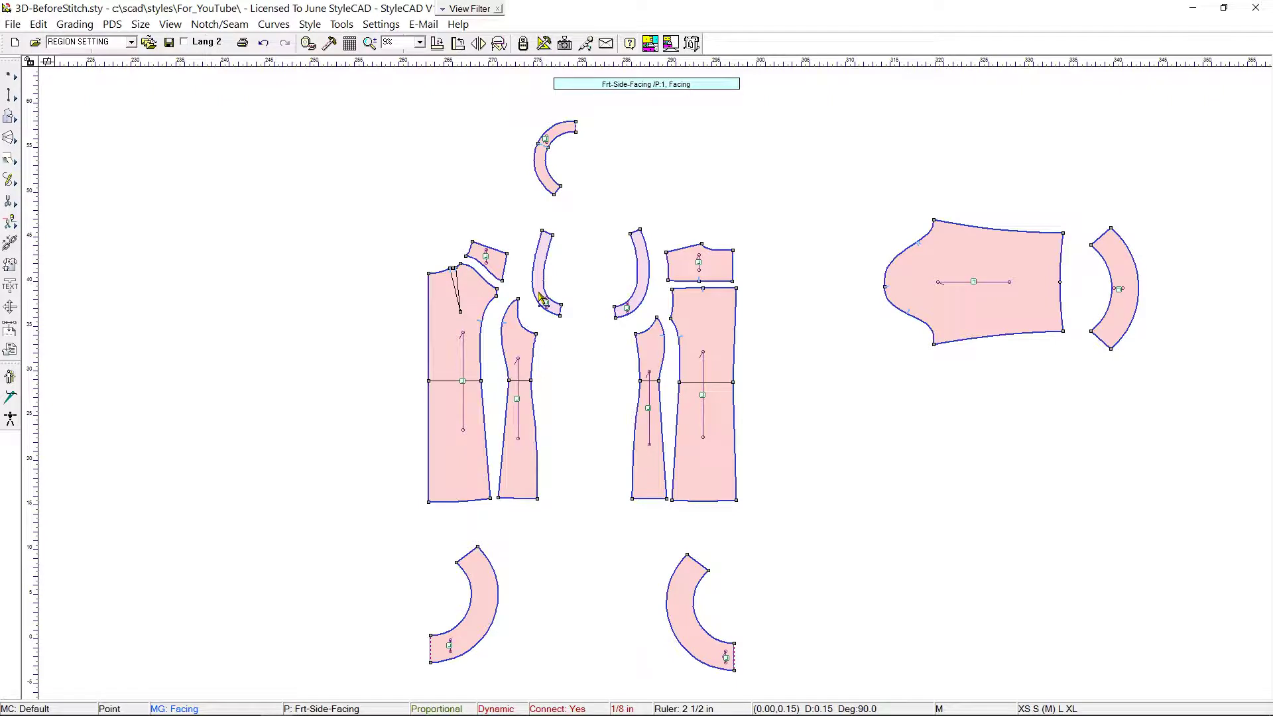
{"action": "left_click_drag", "start_coordinate": [540, 291], "coordinate": [232, 278]}
{"action": "left_click_drag", "start_coordinate": [640, 309], "coordinate": [302, 296]}
- Exclude the two side facing patterns from 3D
{"action": "left_click_drag", "start_coordinate": [184, 183], "coordinate": [352, 349]}
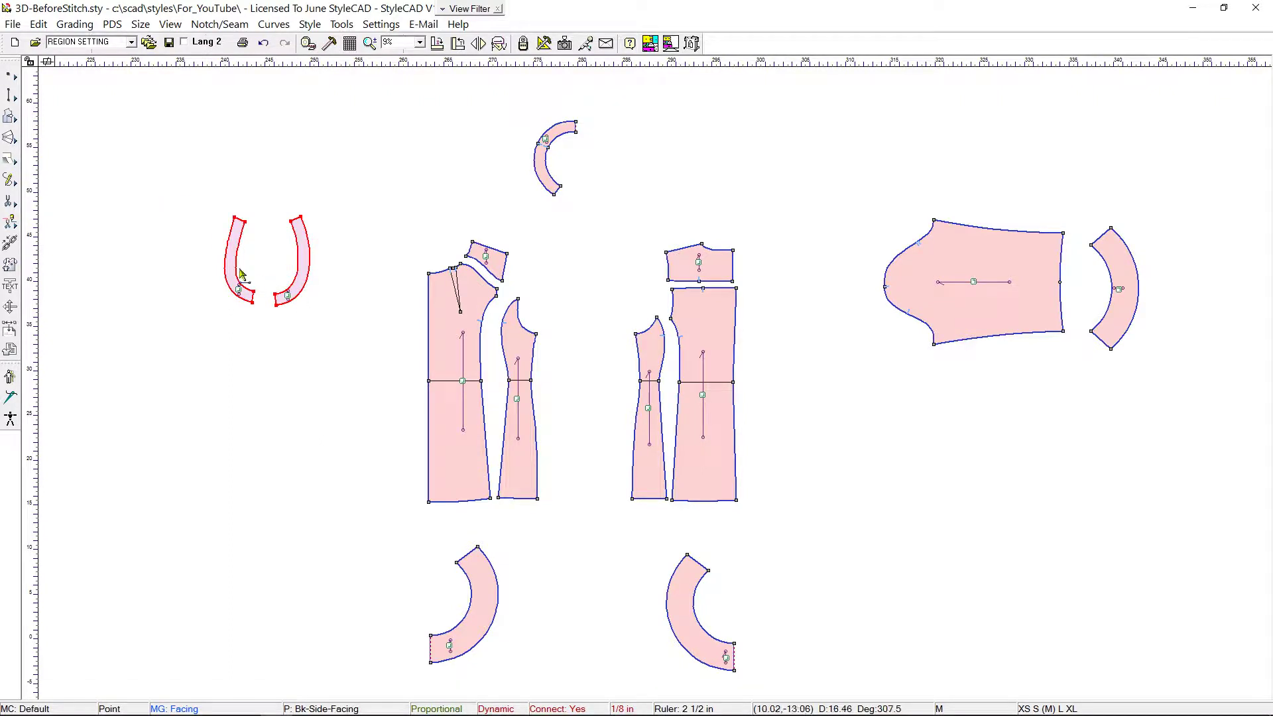
{"action": "right_click", "coordinate": [234, 269]}
{"action": "mouse_move", "coordinate": [398, 645]}
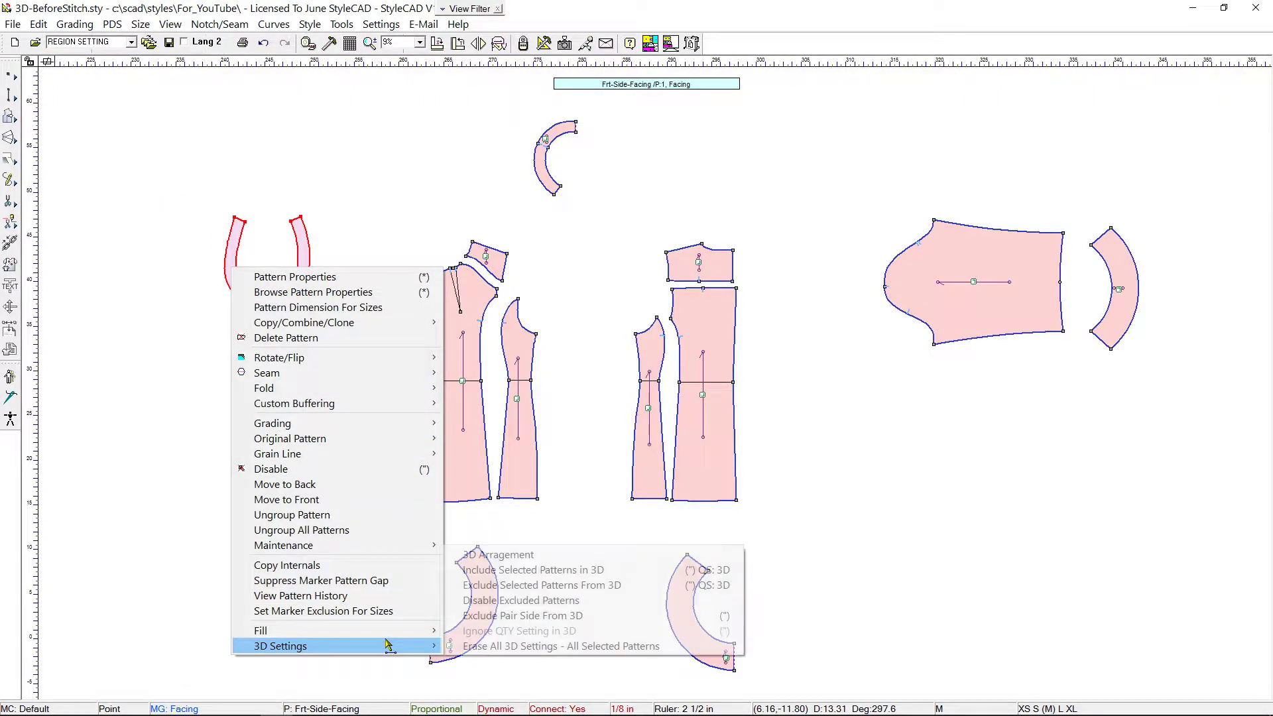
{"action": "left_click", "coordinate": [511, 588]}
{"action": "left_click", "coordinate": [599, 401]}
- Include all remaining body, yoke, sleeve, collar and ruffle patterns in 3D
{"action": "left_click_drag", "start_coordinate": [364, 94], "coordinate": [1083, 648]}
{"action": "right_click", "coordinate": [700, 319]}
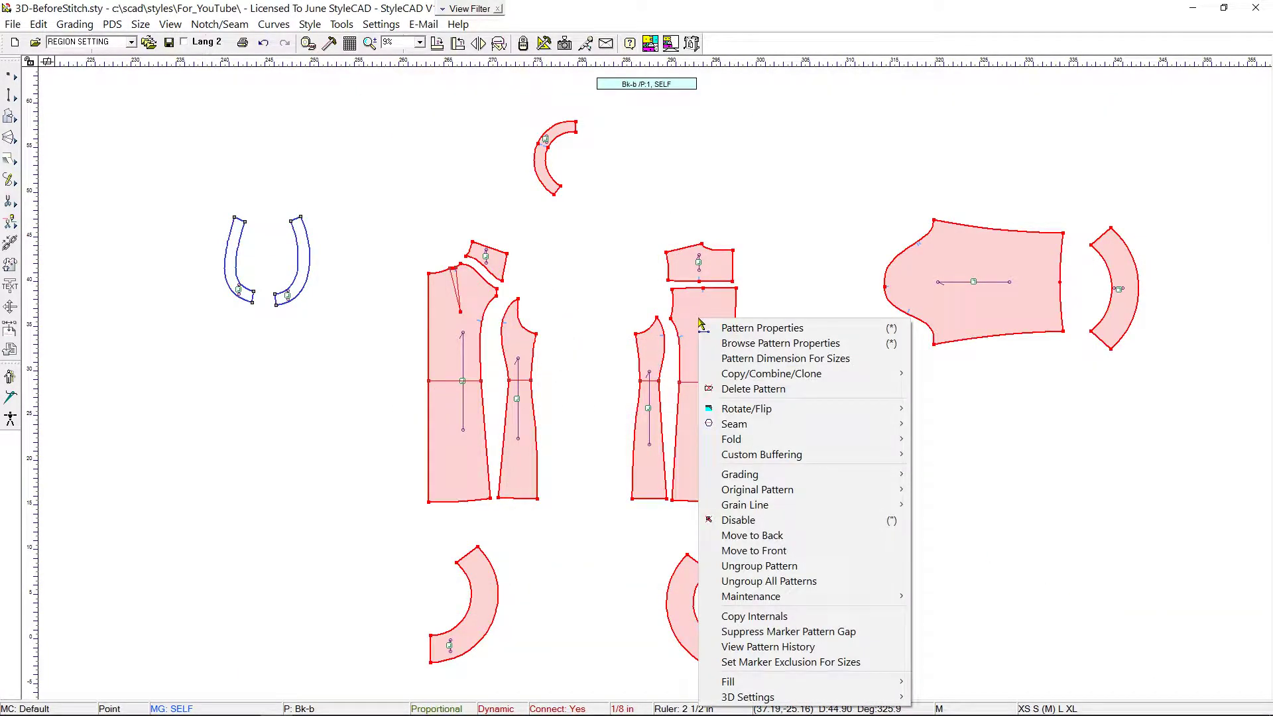
{"action": "mouse_move", "coordinate": [808, 705]}
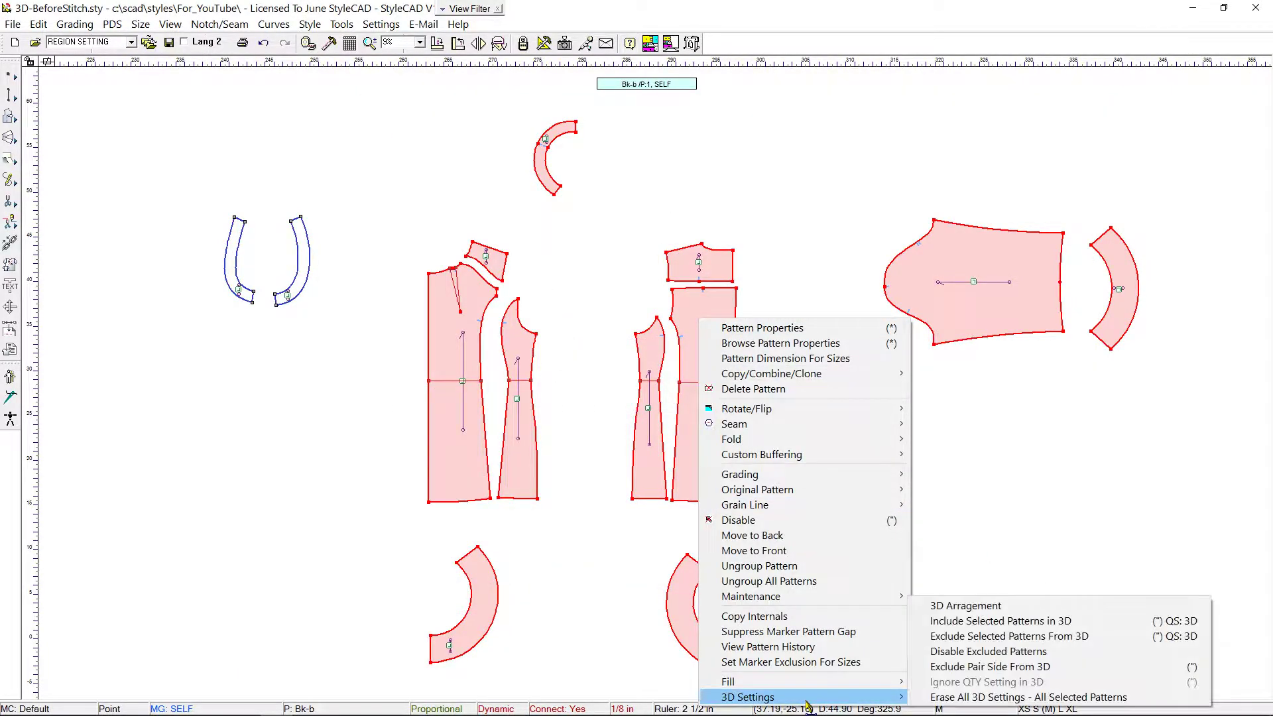
{"action": "left_click", "coordinate": [950, 622]}
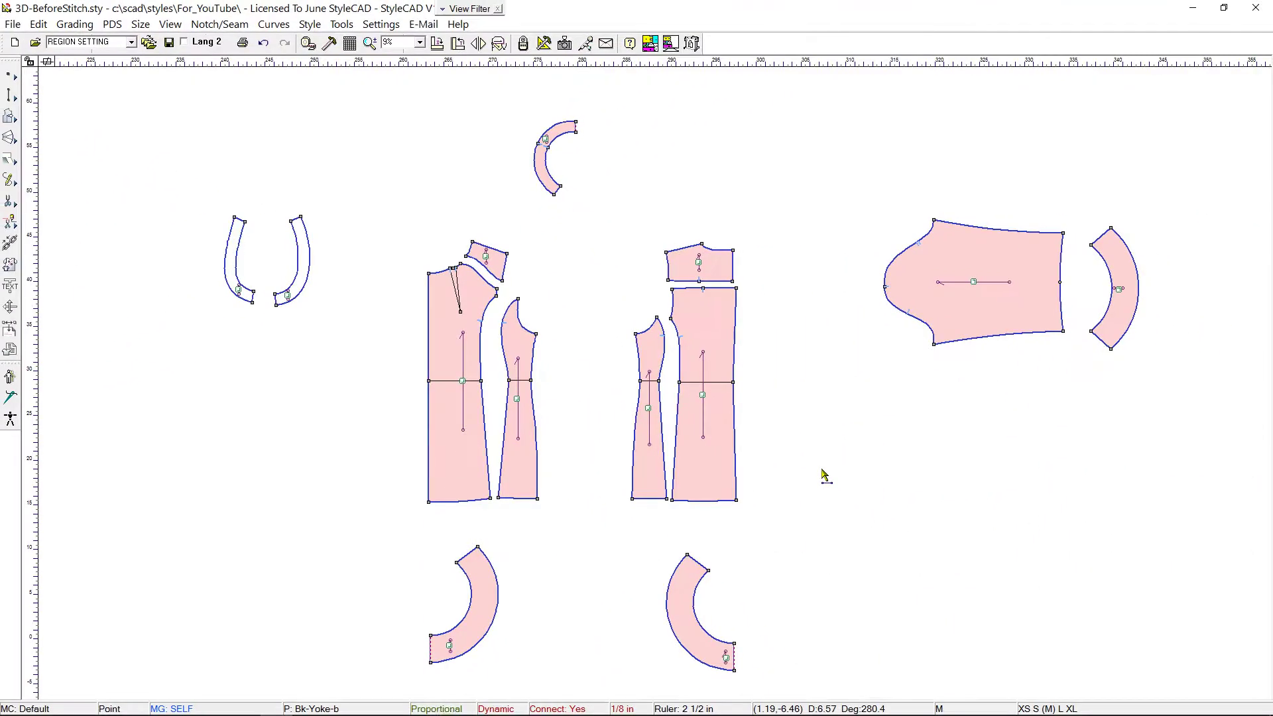
{"action": "left_click_drag", "start_coordinate": [204, 194], "coordinate": [86, 162]}
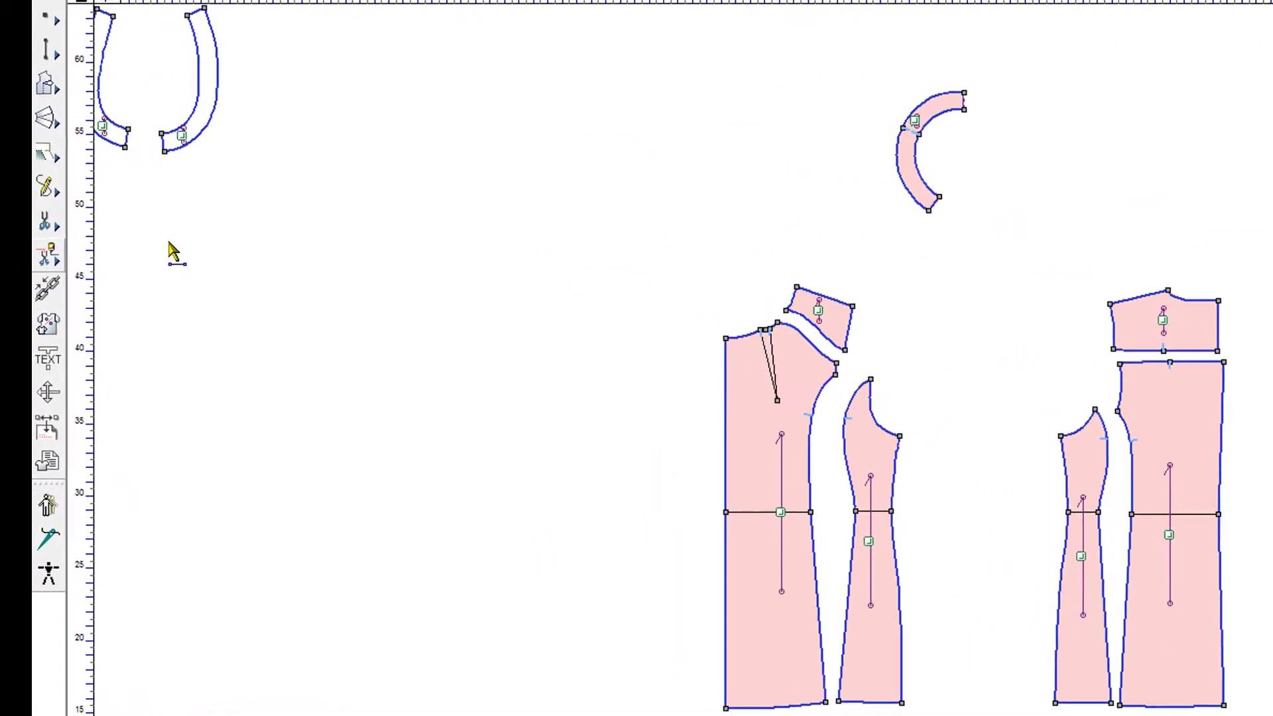
- Mark both neckline dart legs on the front panel as 3D internal lines
{"action": "left_click", "coordinate": [41, 253]}
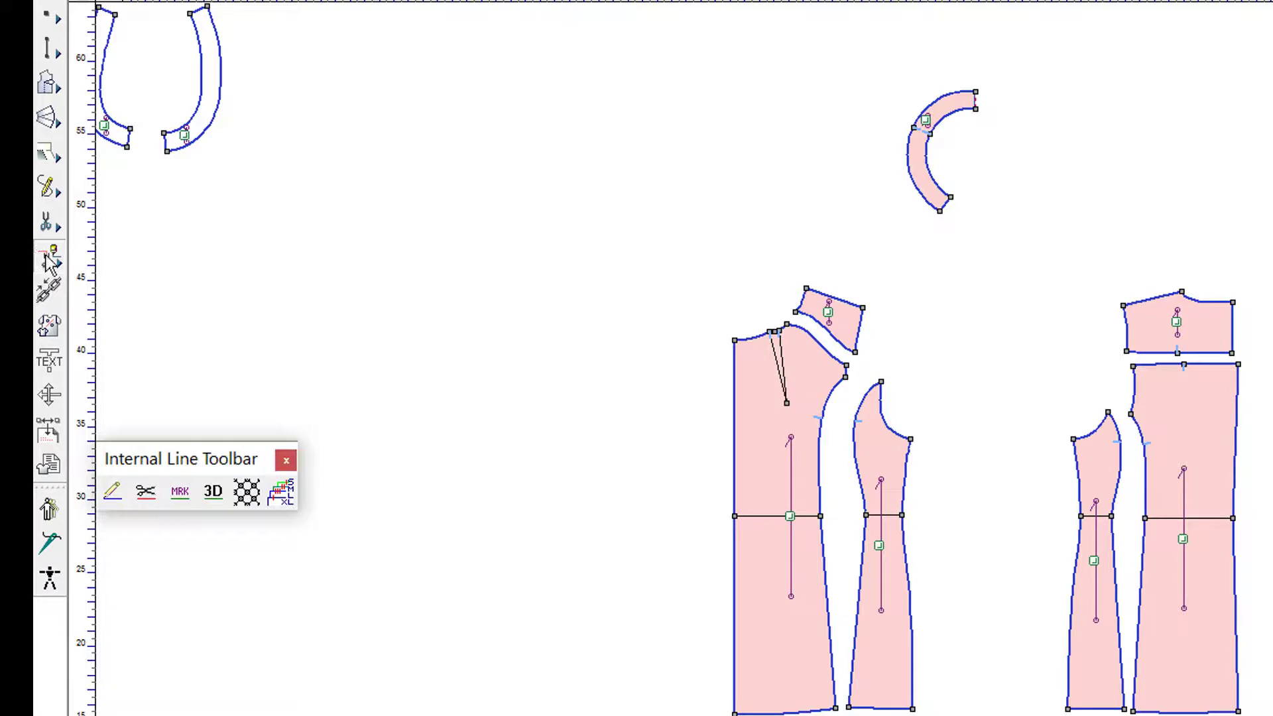
{"action": "left_click", "coordinate": [213, 497]}
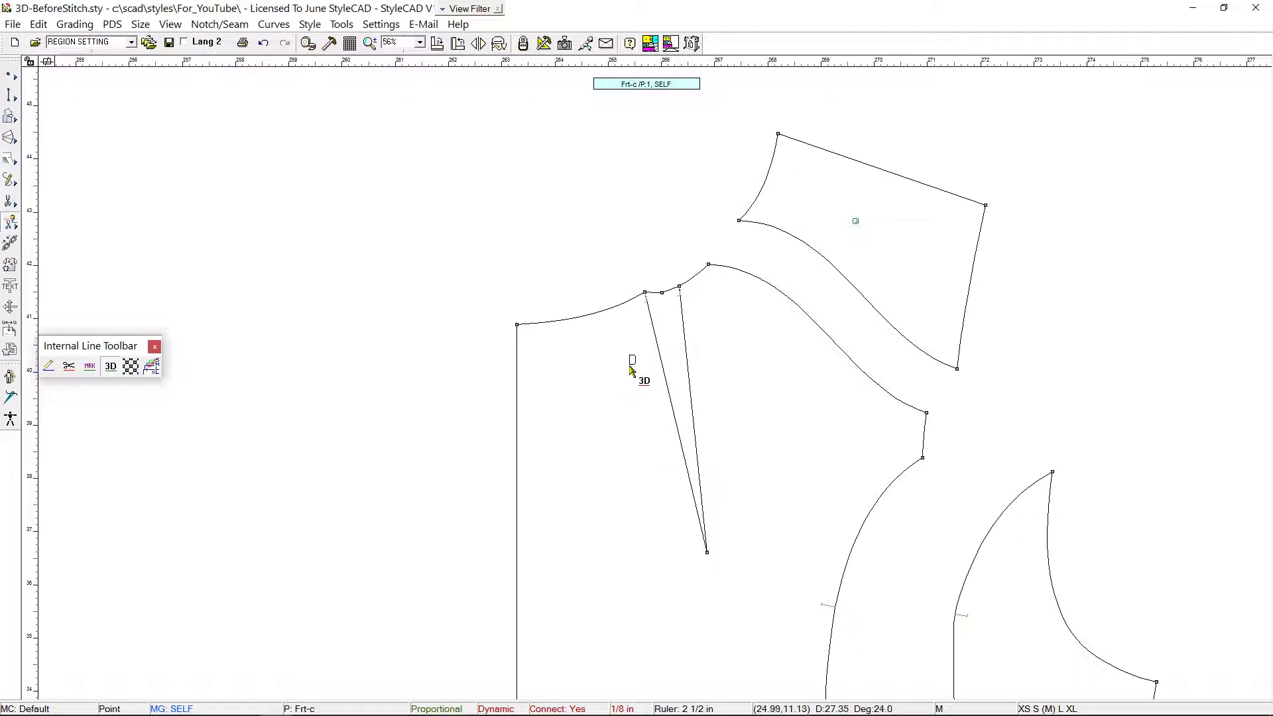
{"action": "left_click_drag", "start_coordinate": [631, 364], "coordinate": [748, 418]}
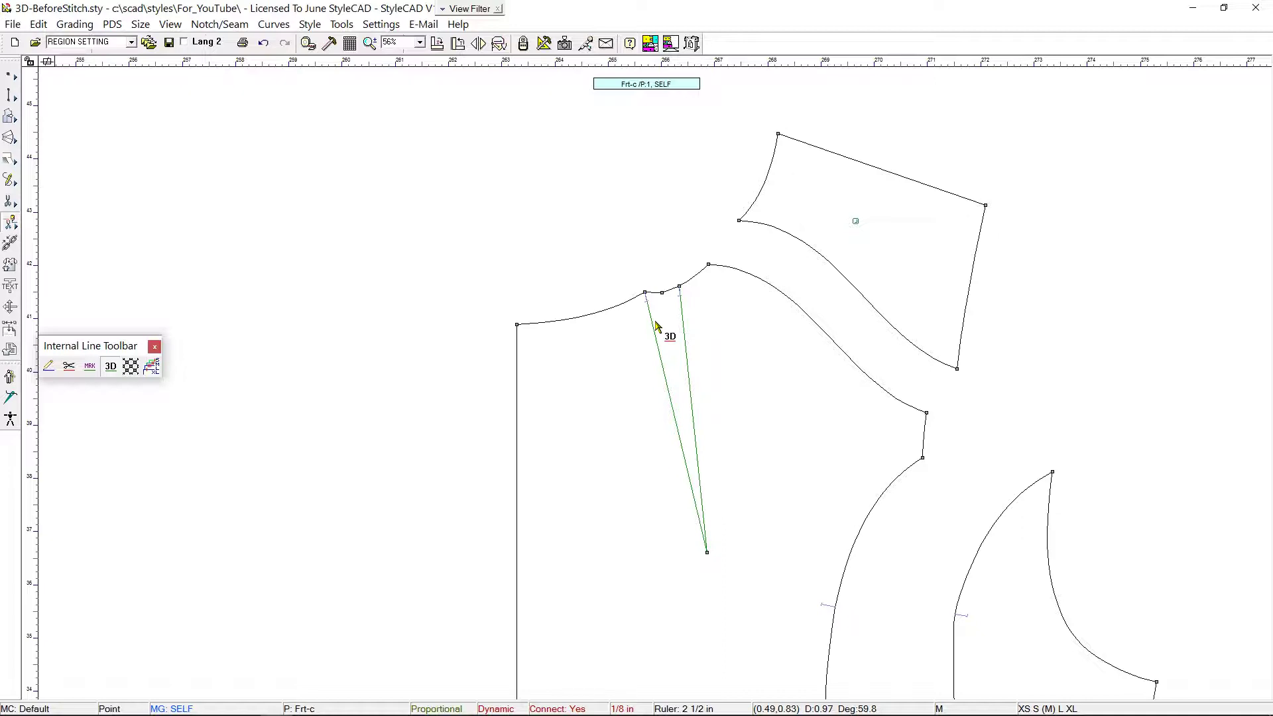
{"action": "left_click", "coordinate": [155, 346]}
- Stitch the two front panels together along the centre front, above and below the waist
{"action": "scroll", "coordinate": [915, 521], "scroll_direction": "down", "scroll_amount": 2}
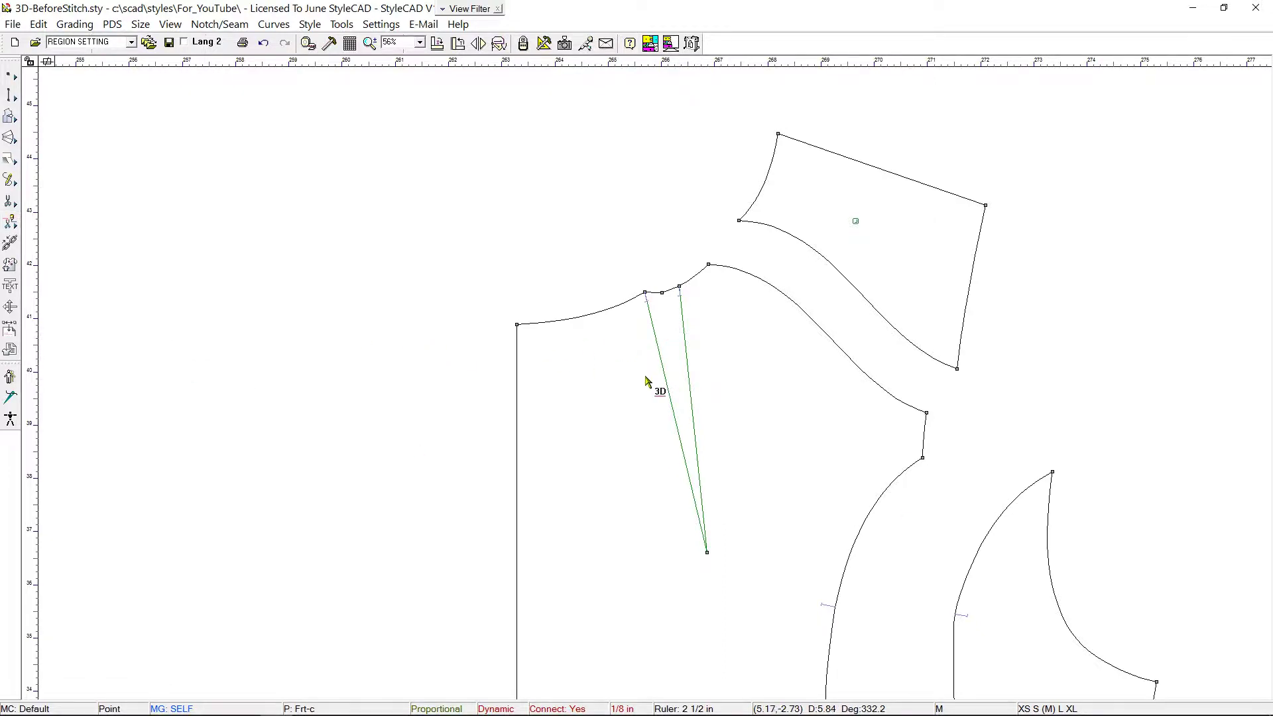
{"action": "scroll", "coordinate": [684, 393], "scroll_direction": "down", "scroll_amount": 3}
{"action": "middle_click_drag", "start_coordinate": [653, 378], "coordinate": [589, 389]}
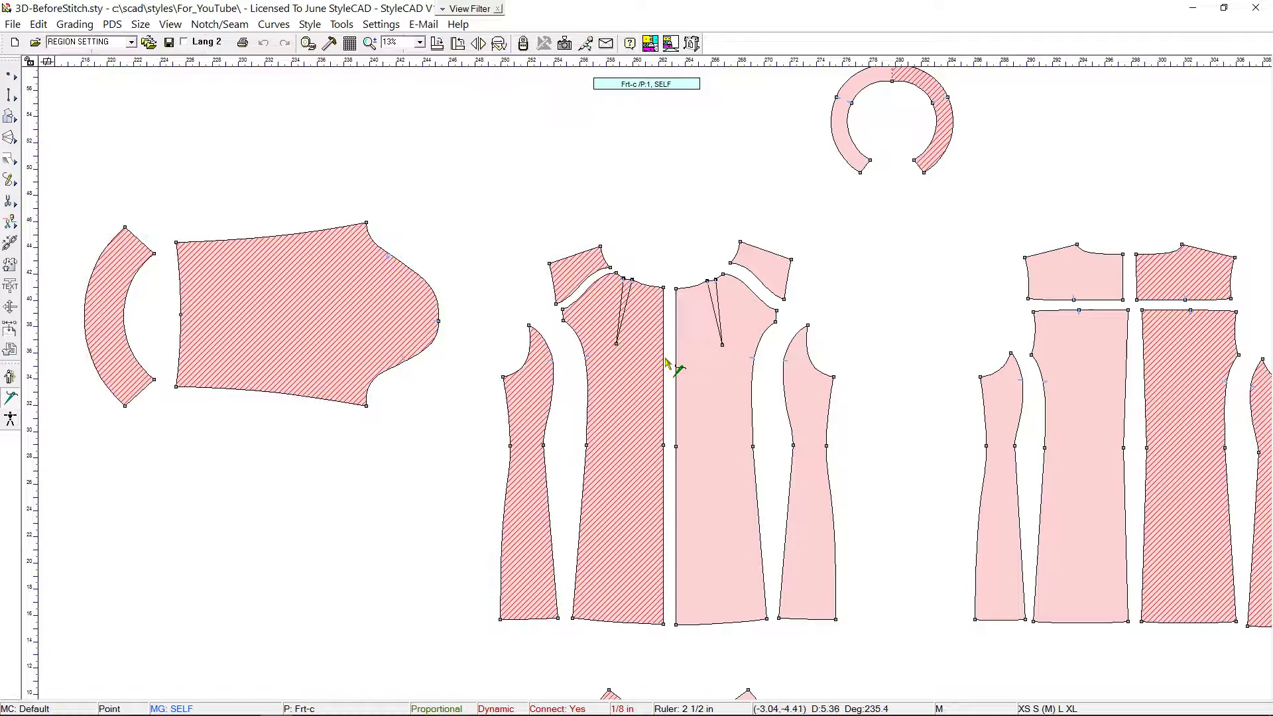
{"action": "left_click", "coordinate": [664, 359]}
{"action": "left_click", "coordinate": [676, 362]}
{"action": "left_click", "coordinate": [664, 491]}
{"action": "left_click", "coordinate": [676, 490]}
- Stitch the front panel to the front side panel above and below the waist, and to the front yoke
{"action": "left_click", "coordinate": [753, 352]}
{"action": "left_click", "coordinate": [785, 372]}
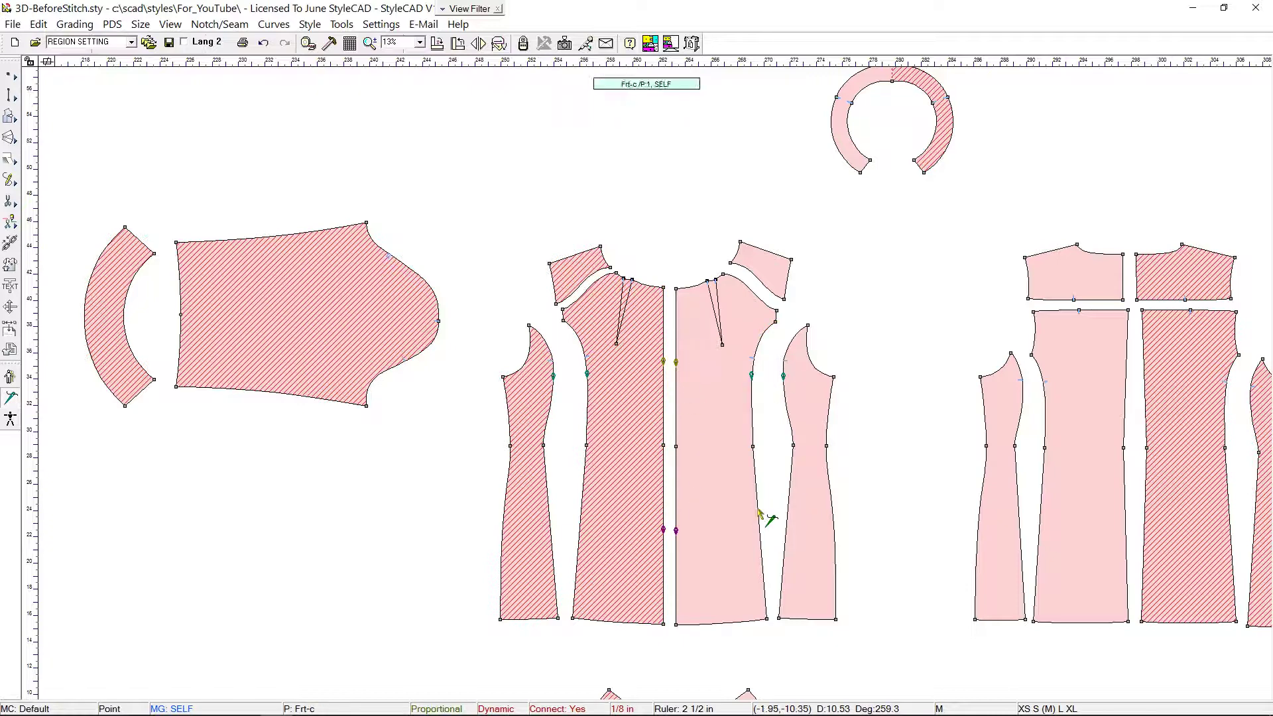
{"action": "left_click", "coordinate": [787, 527]}
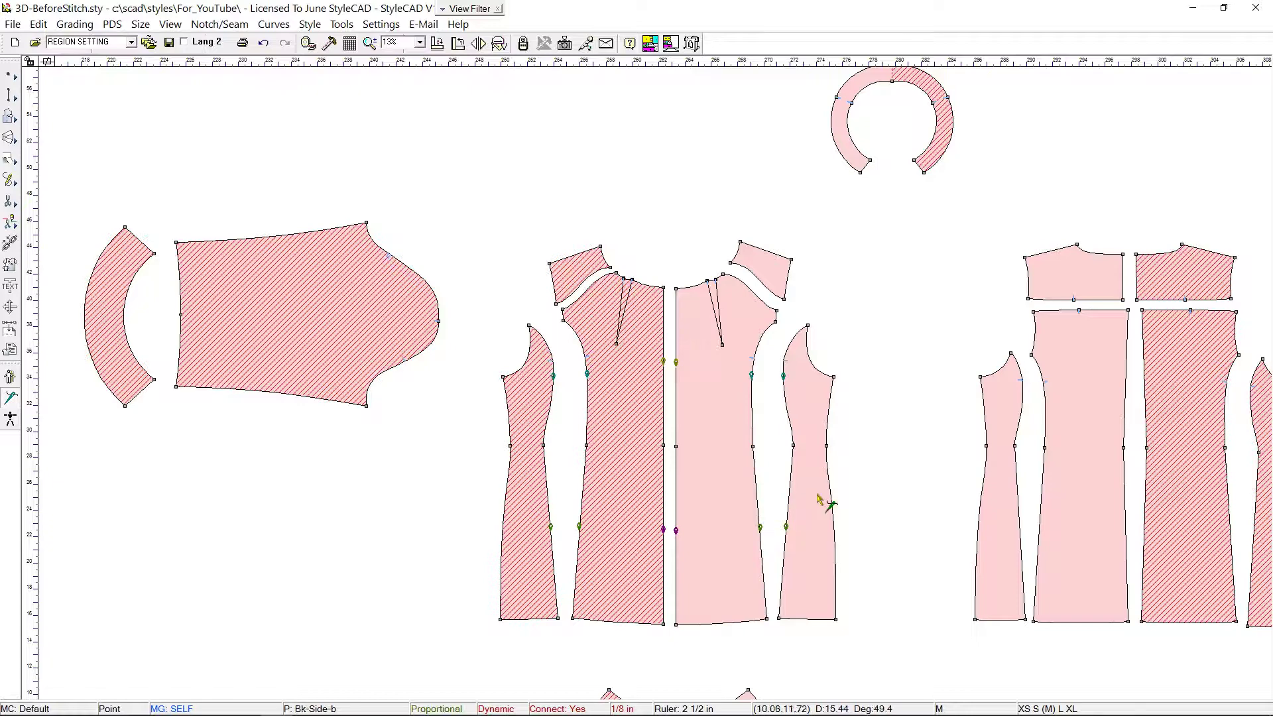
{"action": "left_click", "coordinate": [753, 297]}
- Stitch the back panel to the back side panel and close the centre back seam, above and below the waist
{"action": "left_click", "coordinate": [1021, 394]}
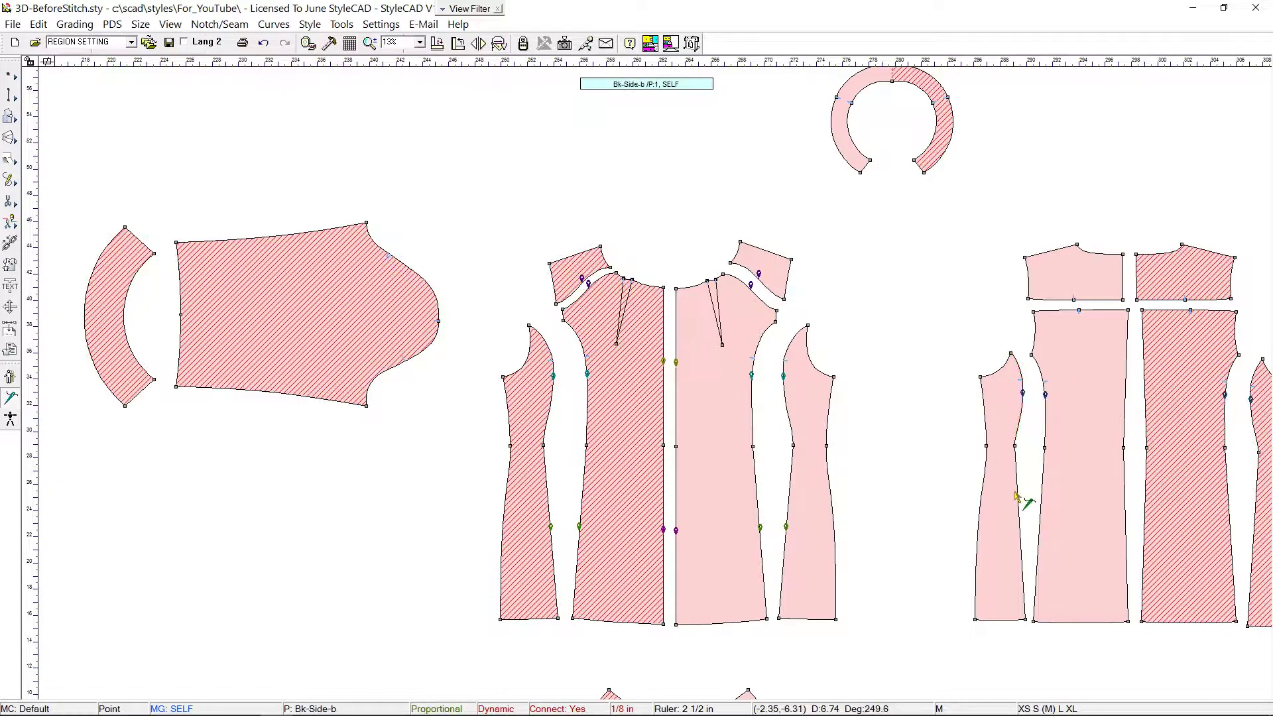
{"action": "left_click", "coordinate": [1021, 501]}
{"action": "left_click", "coordinate": [1127, 375]}
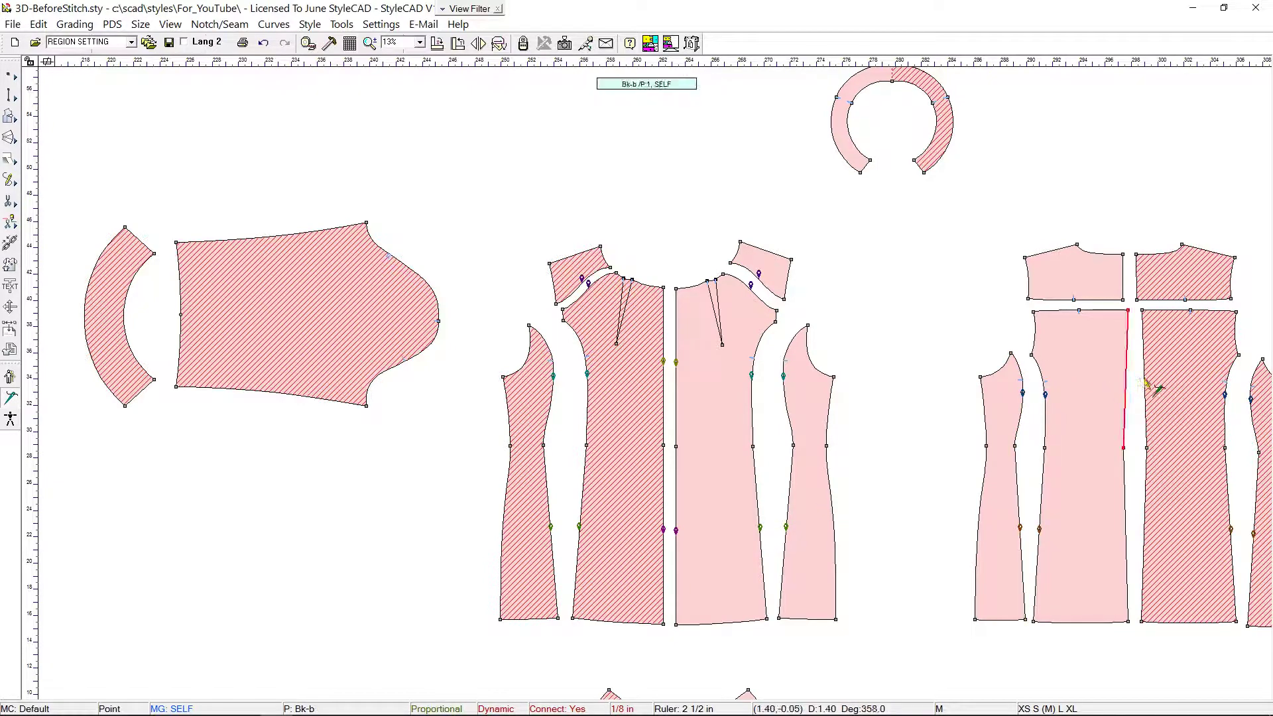
{"action": "left_click", "coordinate": [1130, 508]}
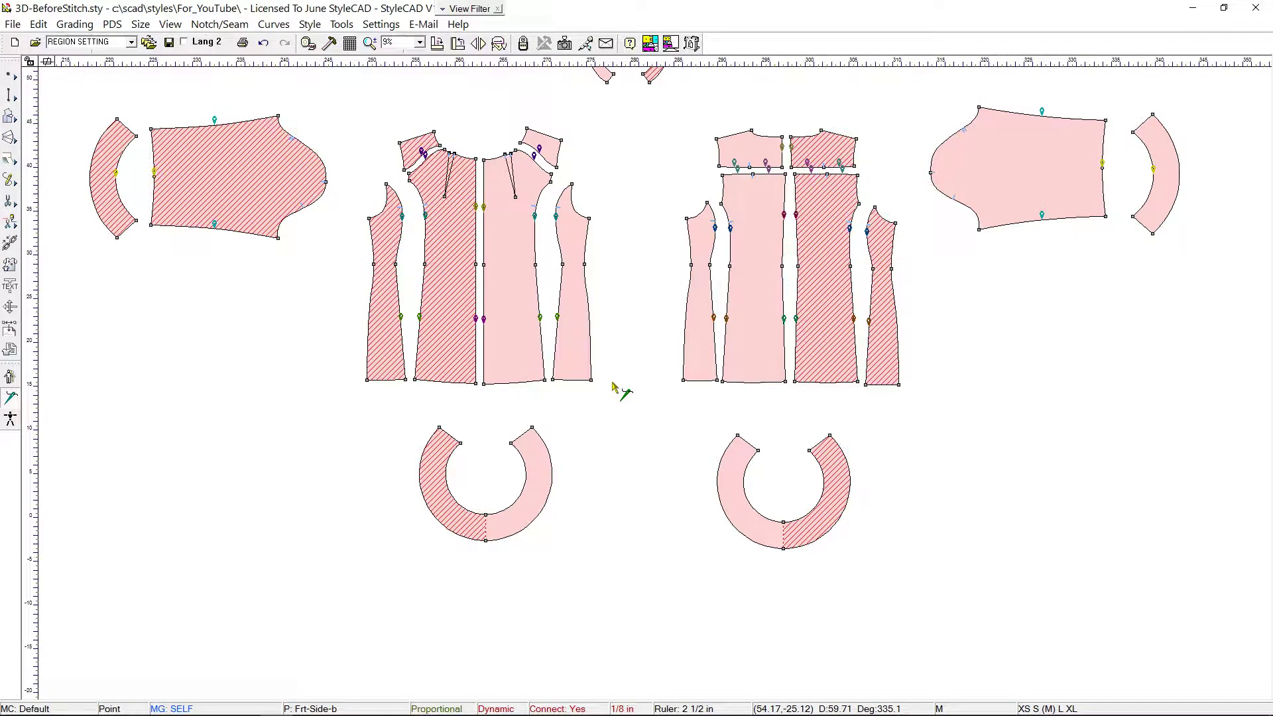
- Stitch the hems of the front and front side panels to the inner edge of the front hem ruffle
{"action": "left_click", "coordinate": [517, 382]}
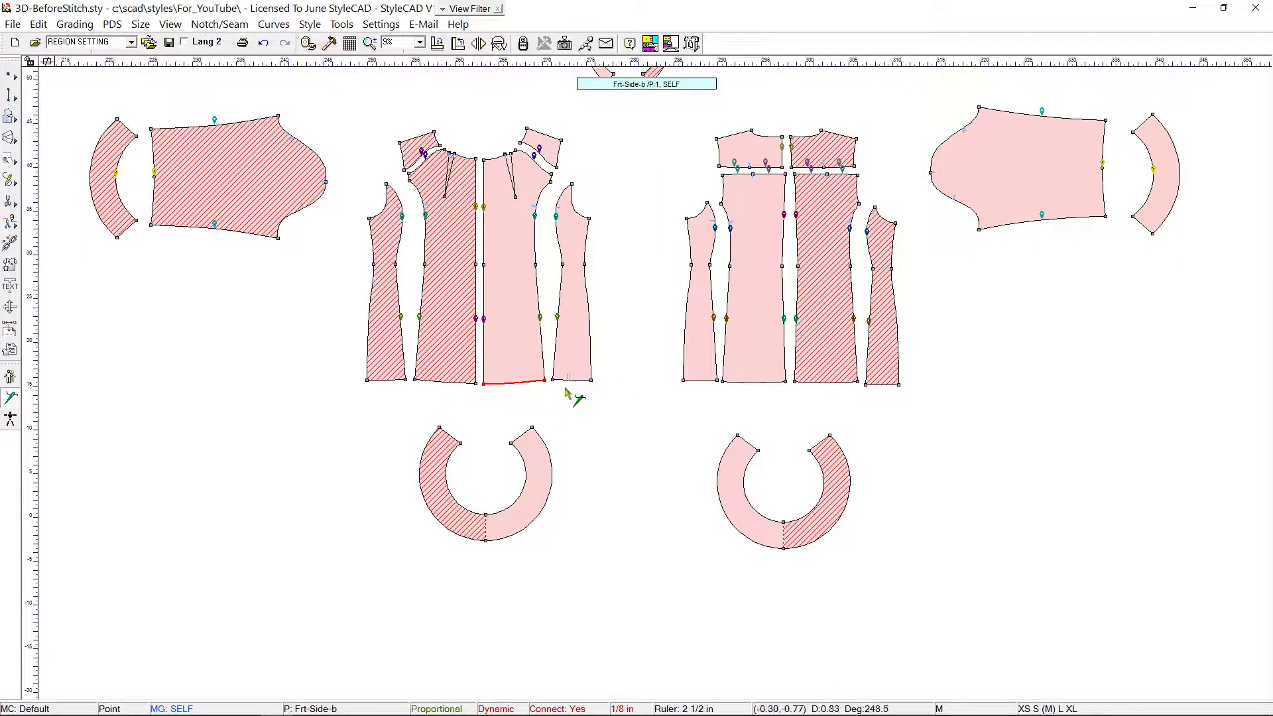
{"action": "left_click", "coordinate": [565, 384]}
{"action": "left_click", "coordinate": [524, 476]}
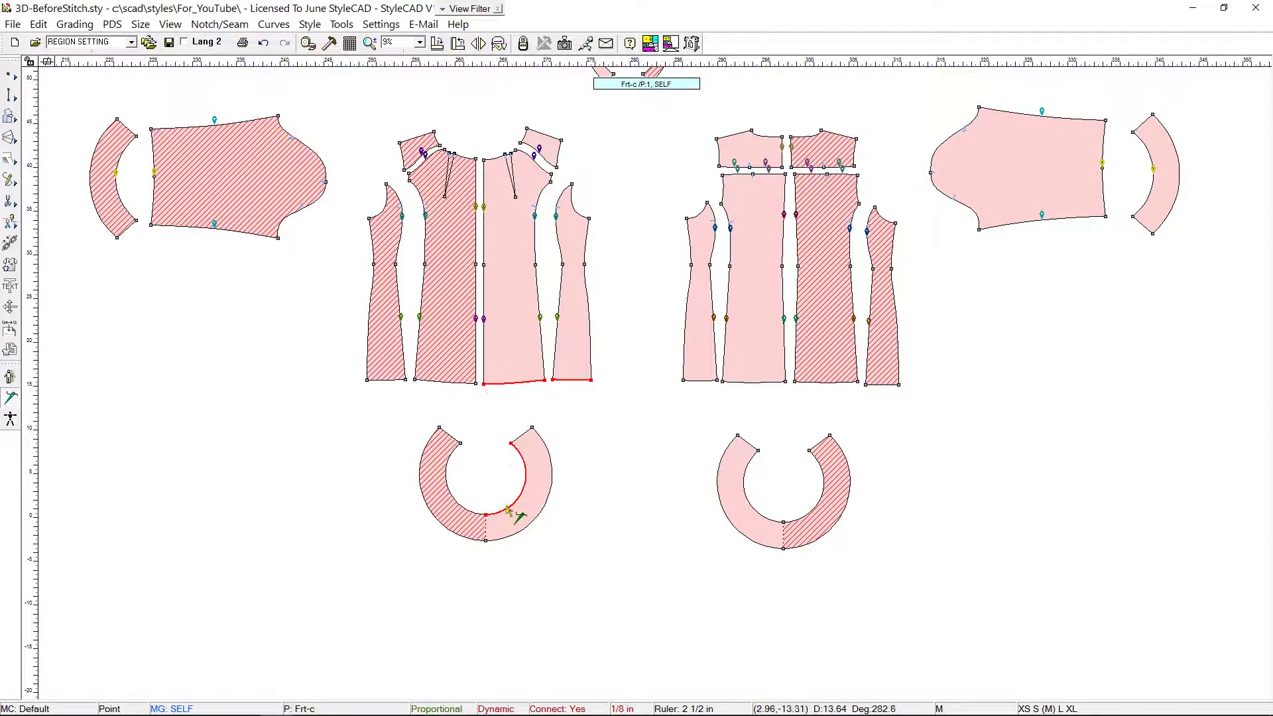
{"action": "left_click", "coordinate": [486, 516]}
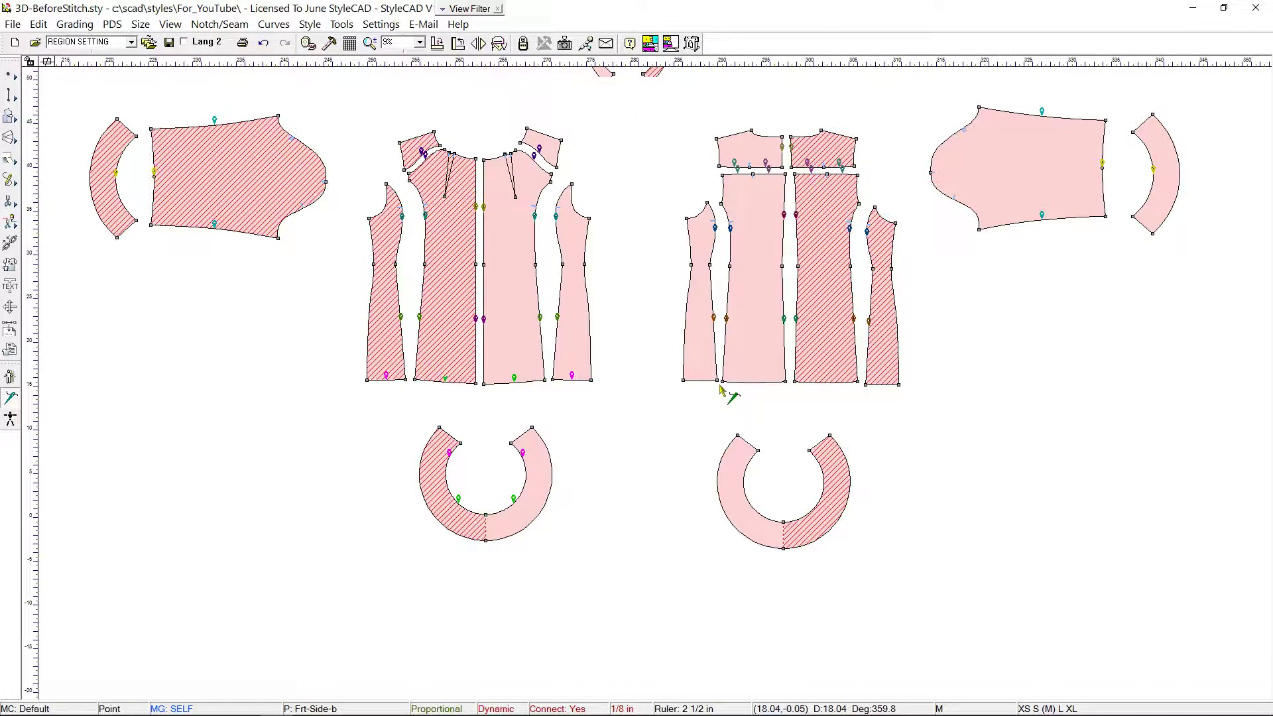
- Stitch the hems of the back and back side panels to the inner edge of the back hem ruffle
{"action": "left_click", "coordinate": [749, 382]}
{"action": "left_click", "coordinate": [698, 382]}
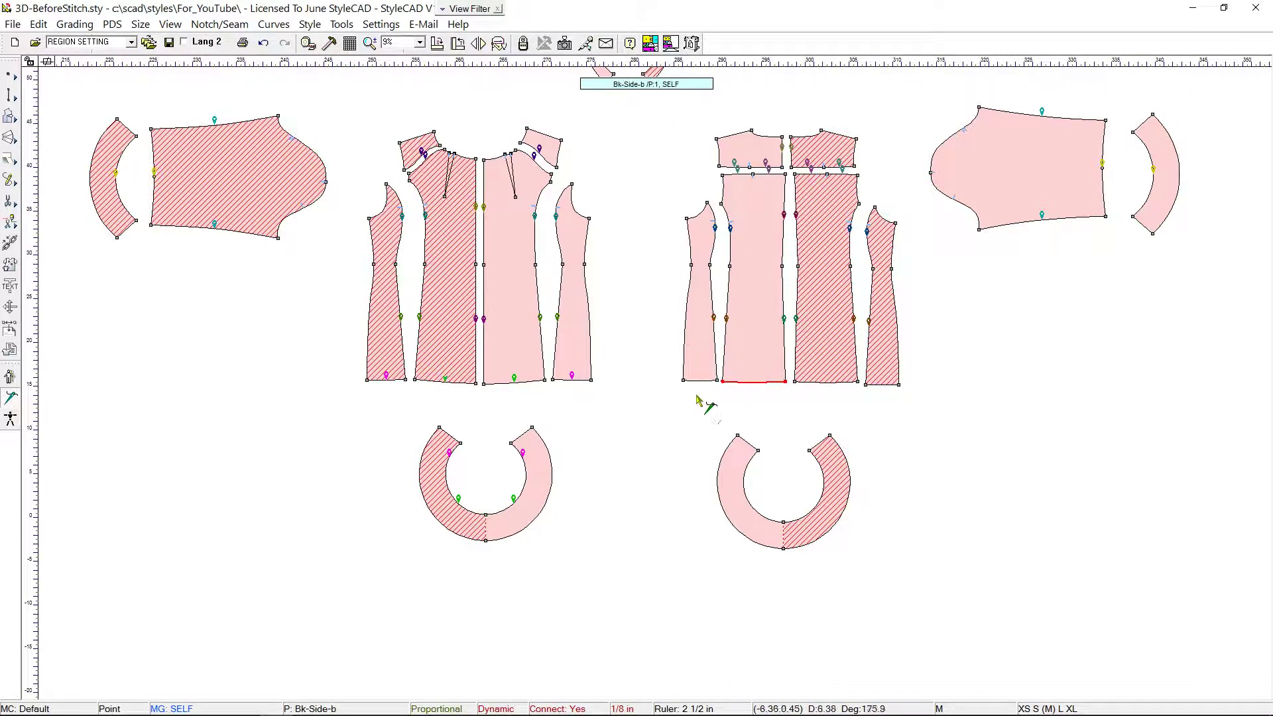
{"action": "left_click", "coordinate": [746, 486]}
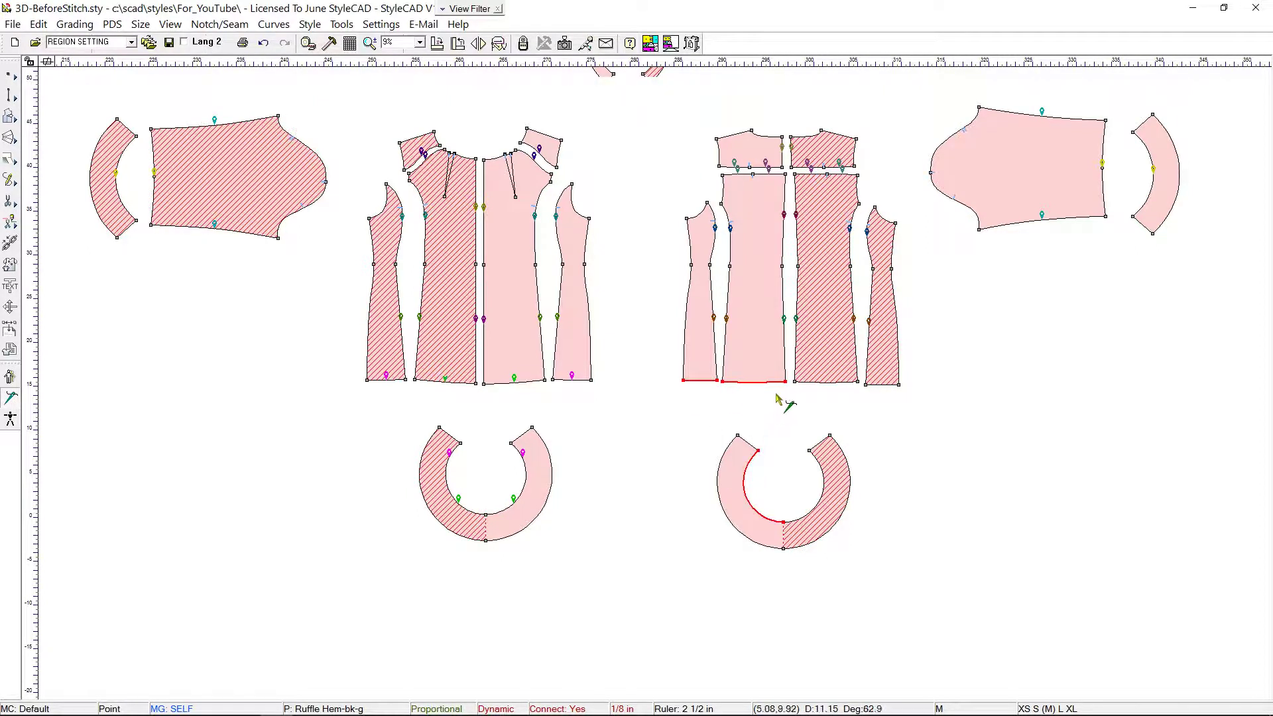
{"action": "left_click", "coordinate": [785, 523]}
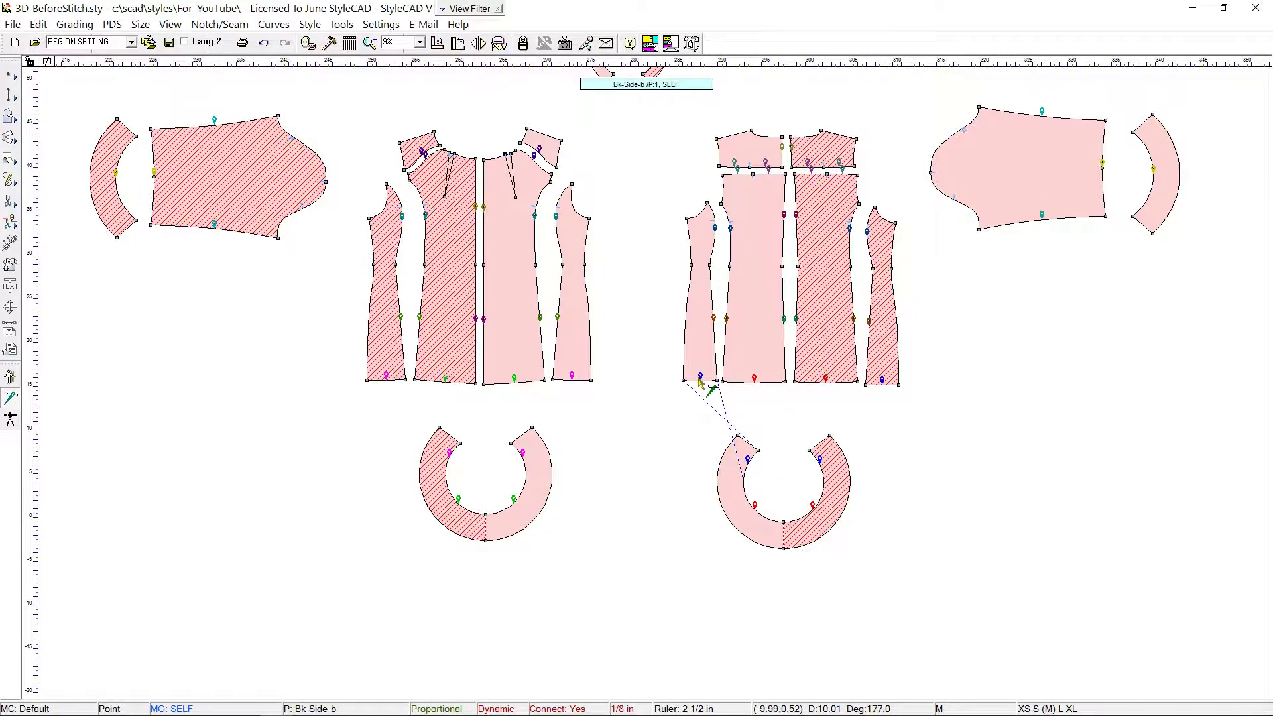
- Stitch the front half of the sleeve cap to the armhole edges of the front yoke, front panel and front side panel
{"action": "scroll", "coordinate": [402, 229], "scroll_direction": "up", "scroll_amount": 3}
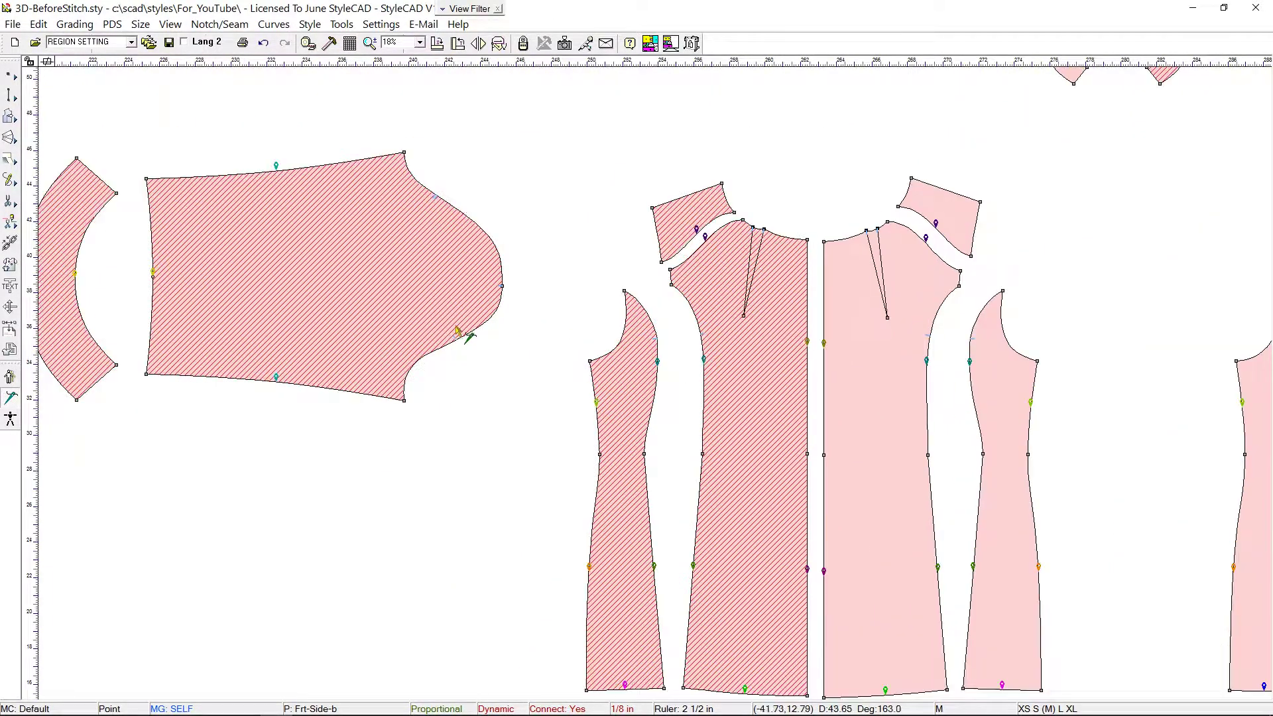
{"action": "left_click", "coordinate": [464, 359]}
{"action": "left_click", "coordinate": [657, 235]}
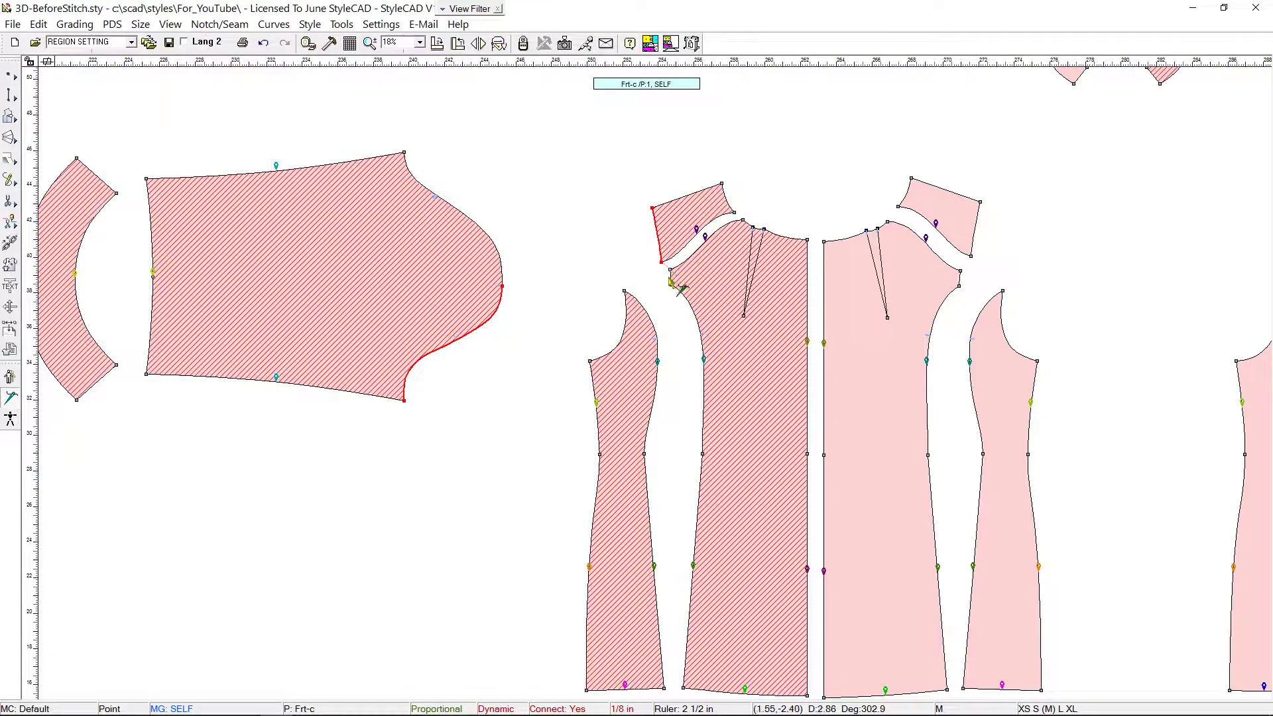
{"action": "left_click", "coordinate": [670, 278]}
{"action": "left_click", "coordinate": [618, 334]}
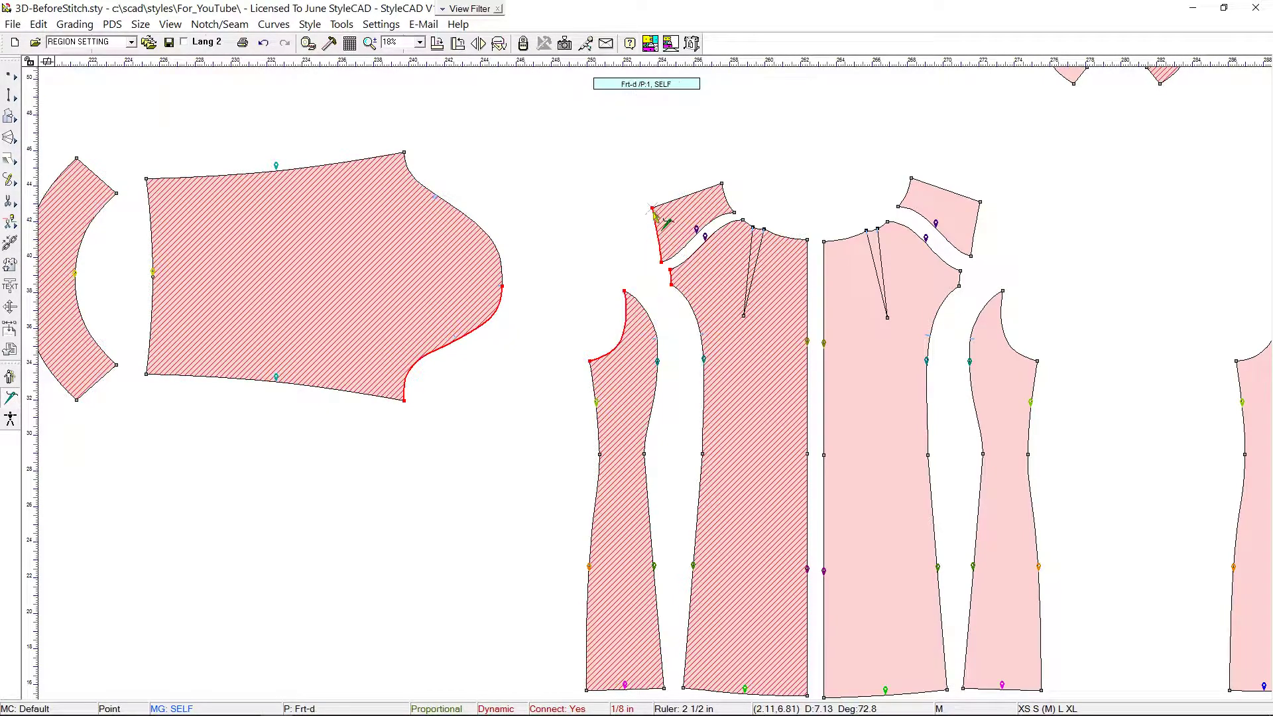
{"action": "left_click", "coordinate": [504, 288]}
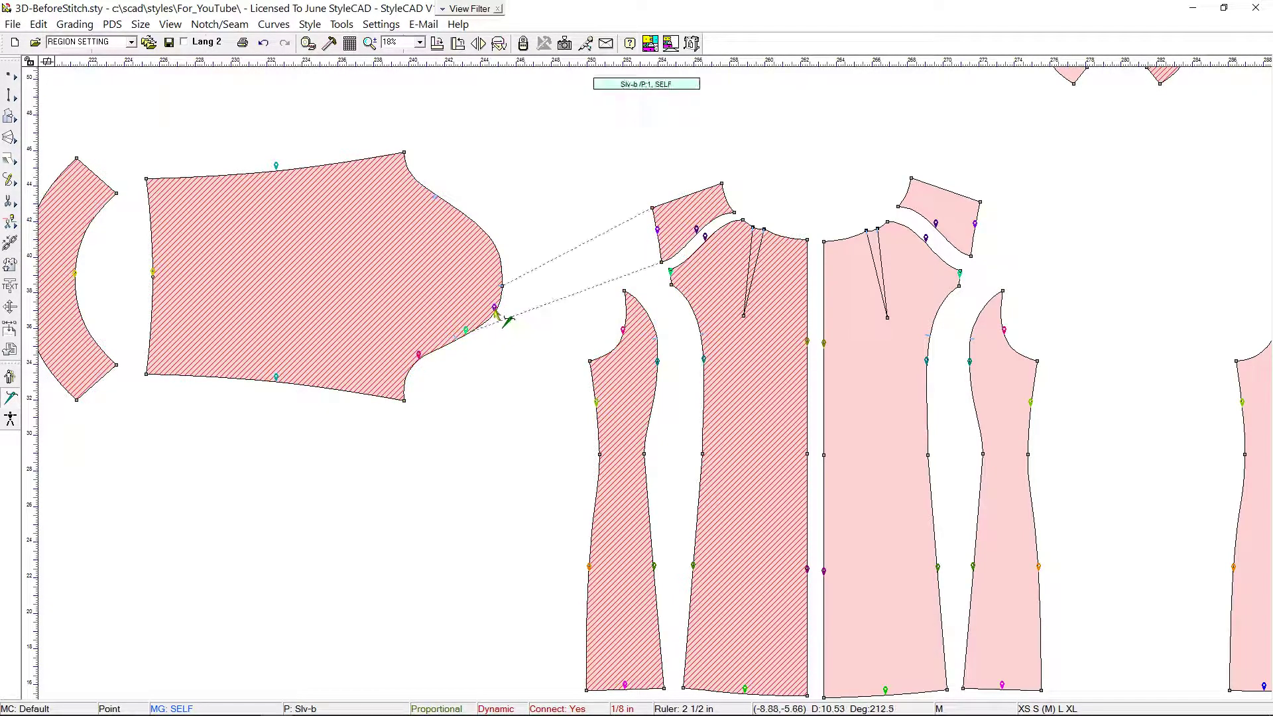
- Stitch the back half of the sleeve cap to the armhole edges of the back yoke, back panel and back side panel
{"action": "scroll", "coordinate": [633, 369], "scroll_direction": "down", "scroll_amount": 3}
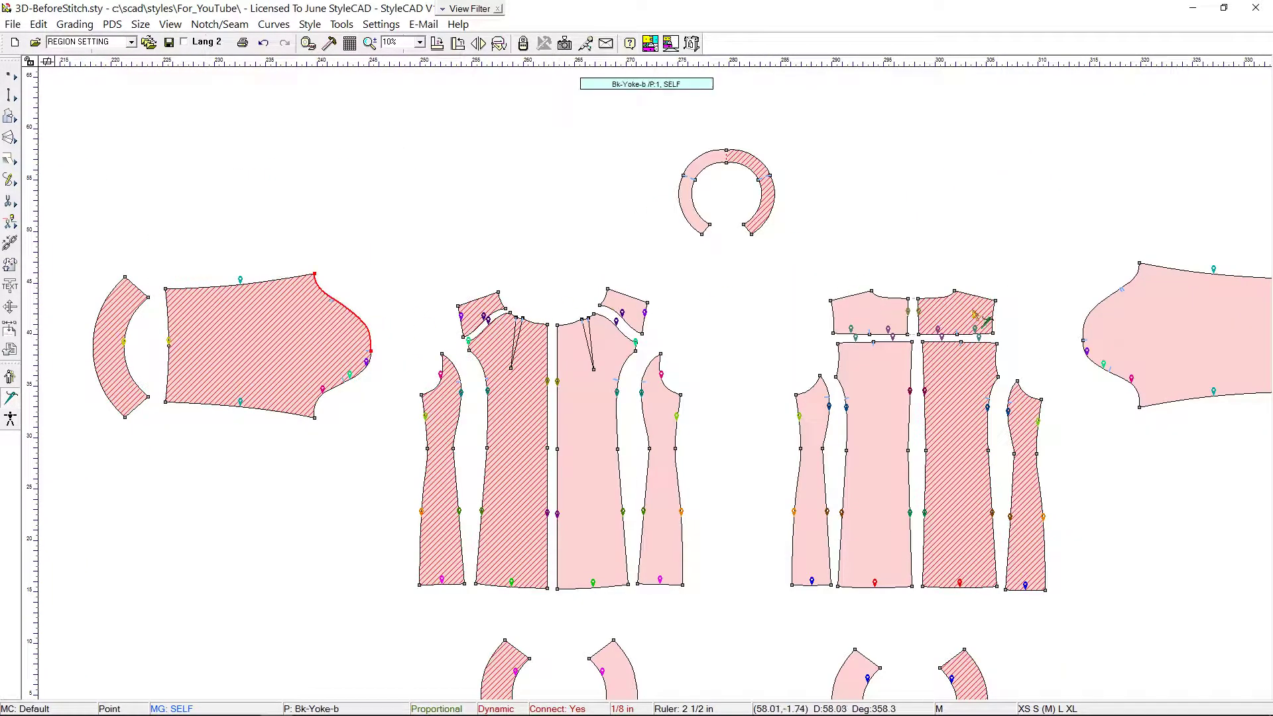
{"action": "scroll", "coordinate": [988, 320], "scroll_direction": "up", "scroll_amount": 2}
{"action": "left_click", "coordinate": [581, 315]}
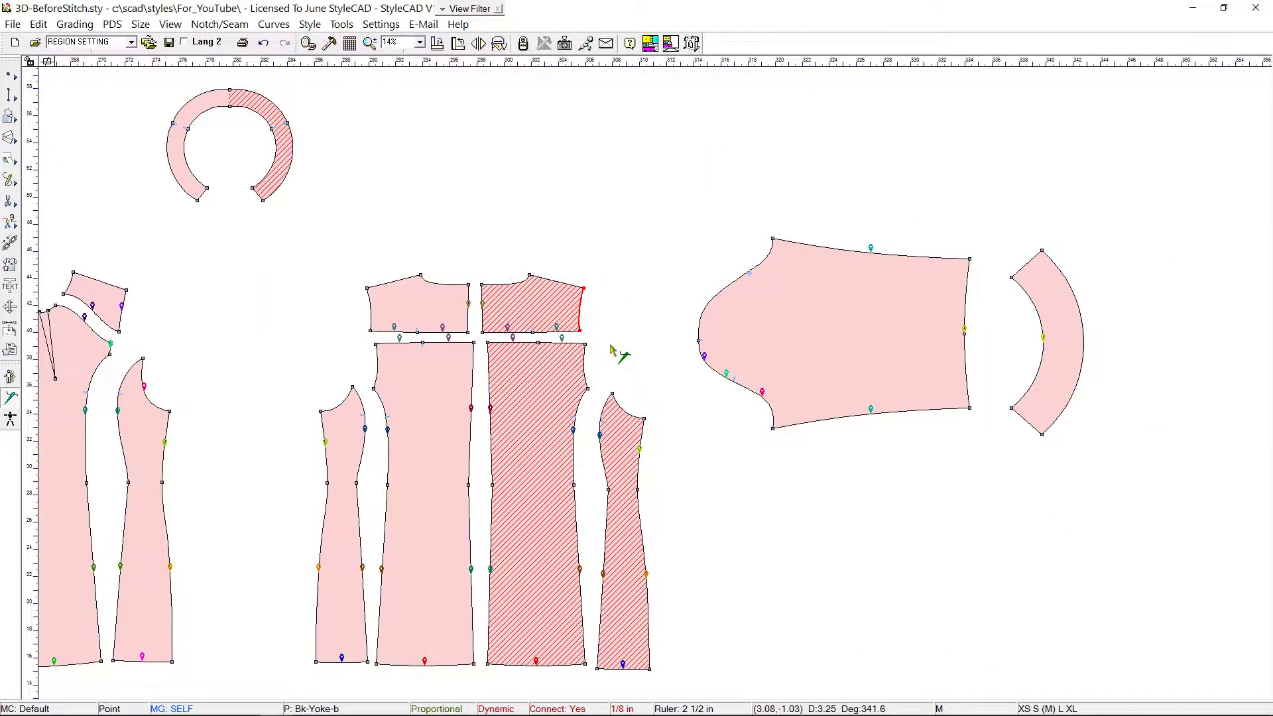
{"action": "left_click", "coordinate": [586, 368]}
{"action": "left_click", "coordinate": [623, 411]}
{"action": "scroll", "coordinate": [312, 391], "scroll_direction": "down", "scroll_amount": 1}
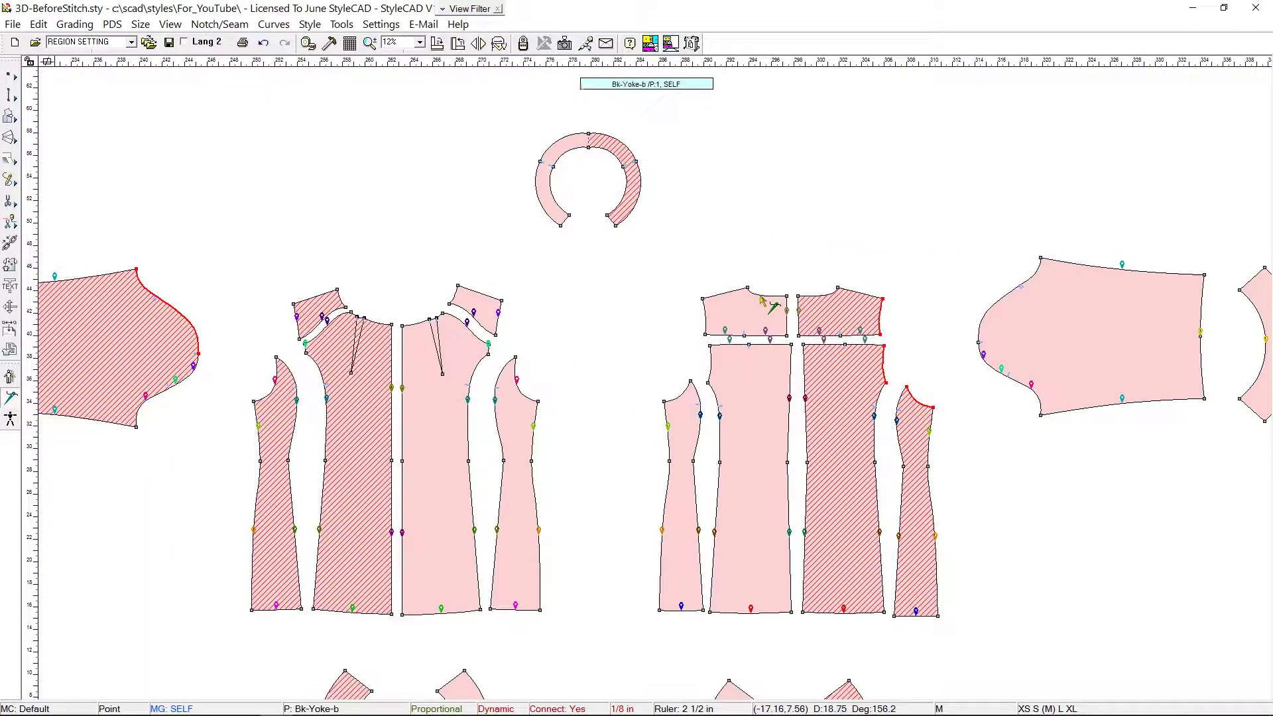
{"action": "left_click", "coordinate": [198, 354]}
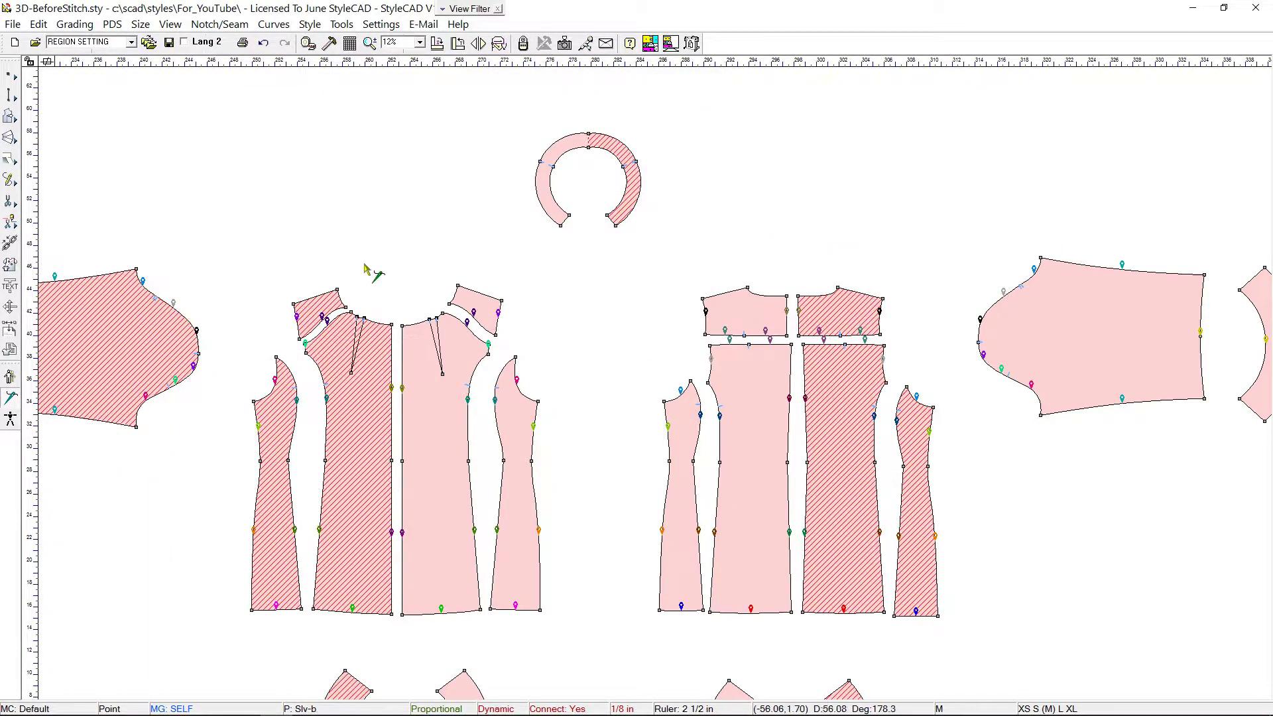
- Stitch the front and back yokes at the shoulders, and the collar's back neck edge to the back yoke neckline
{"action": "scroll", "coordinate": [624, 262], "scroll_direction": "up", "scroll_amount": 1}
{"action": "left_click", "coordinate": [598, 269]}
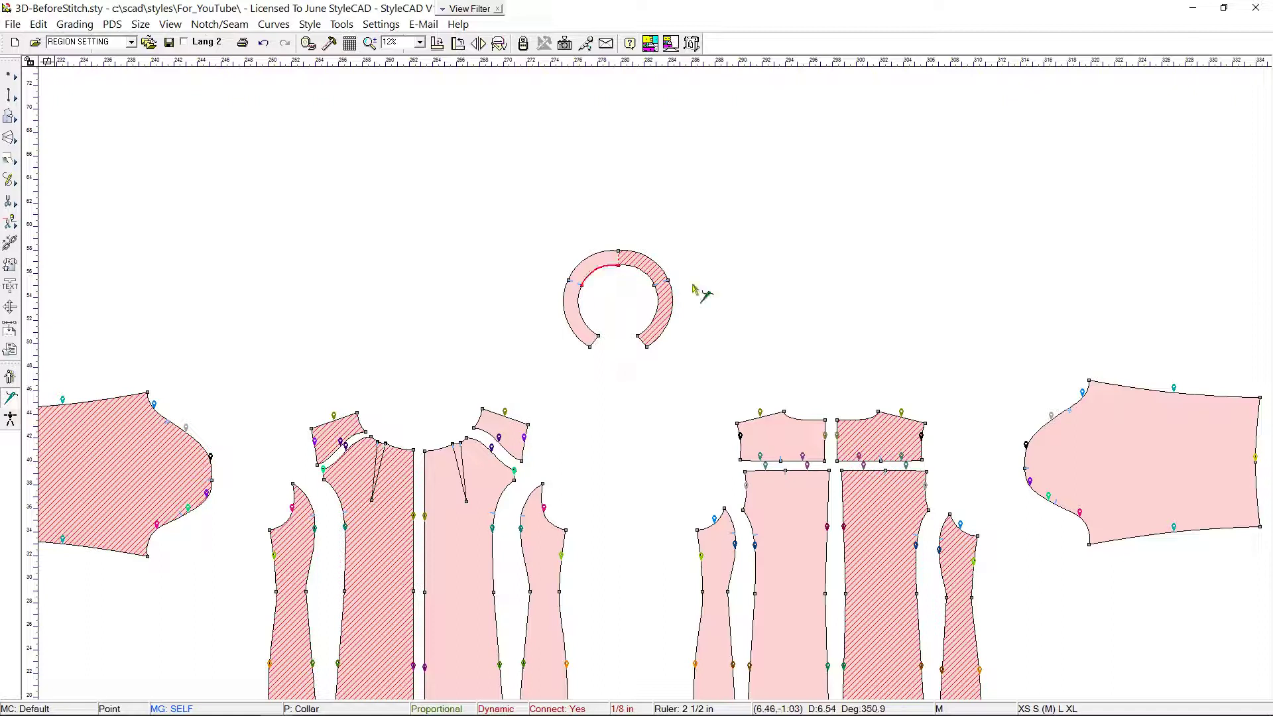
{"action": "left_click", "coordinate": [861, 422]}
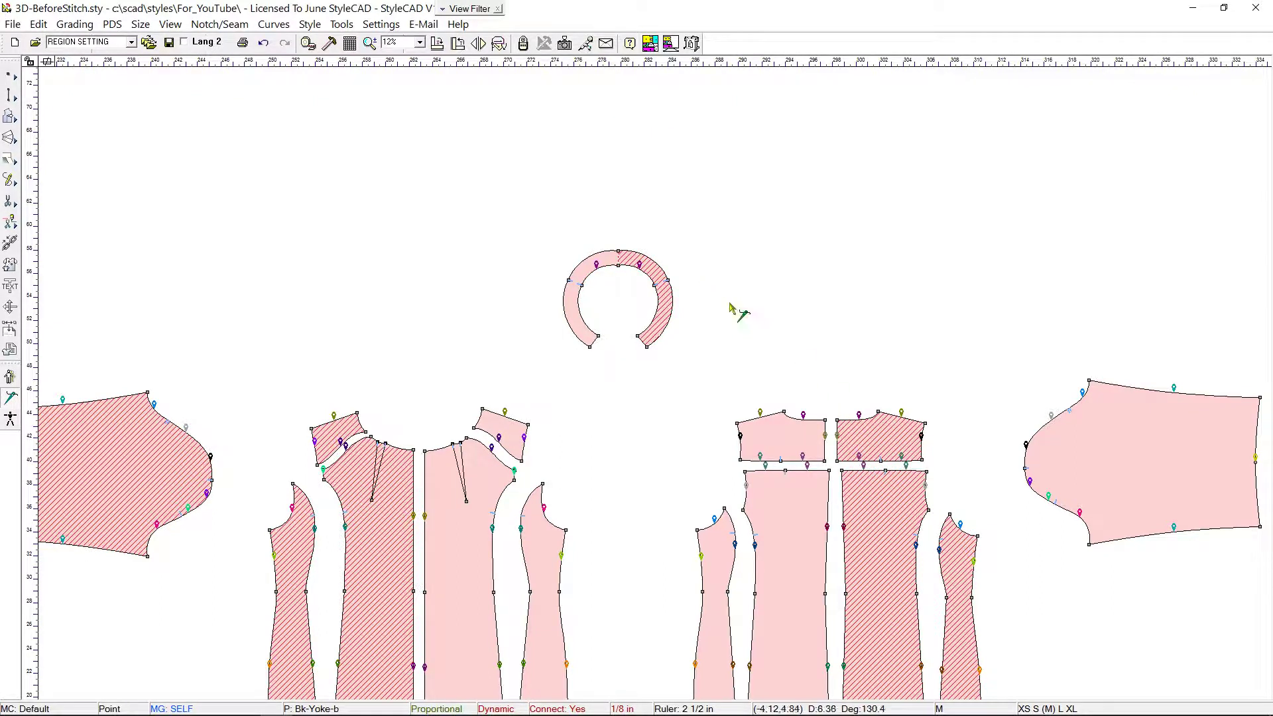
- Stitch the collar's front inner neck edge to the neckline of the front yoke and front panel
{"action": "right_click", "coordinate": [597, 271]}
{"action": "left_click", "coordinate": [663, 319]}
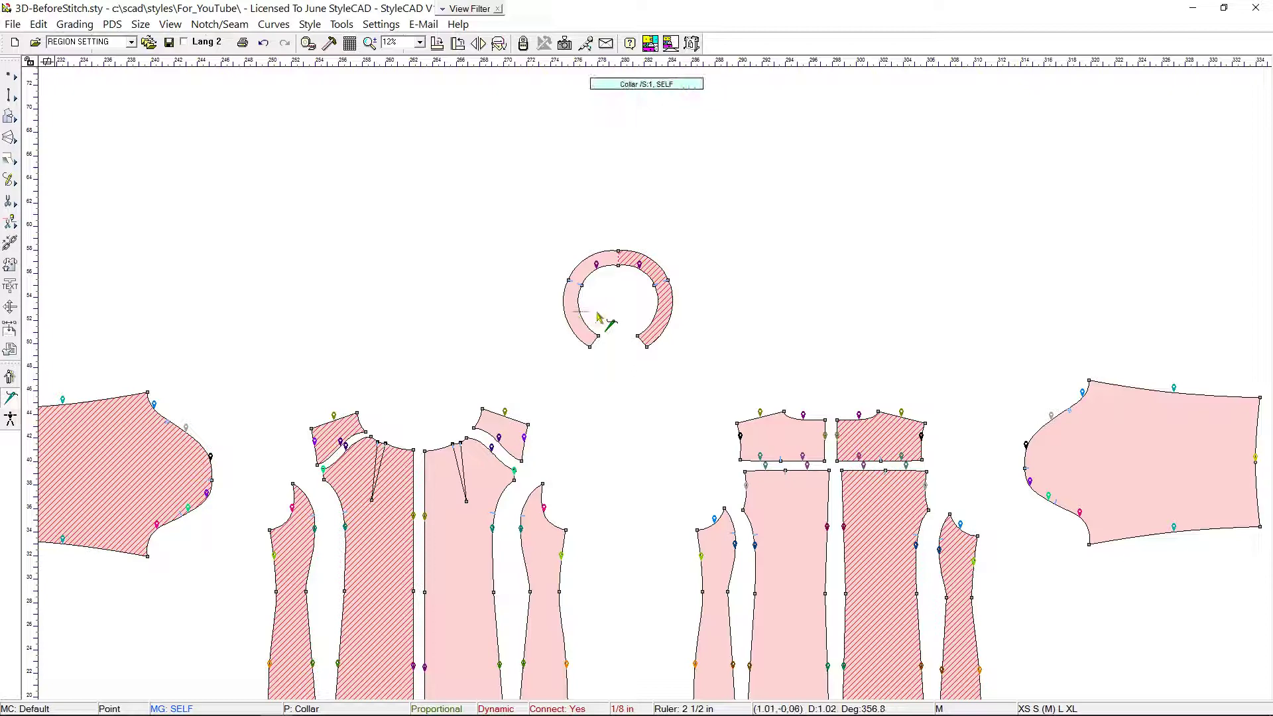
{"action": "scroll", "coordinate": [555, 484], "scroll_direction": "up", "scroll_amount": 2}
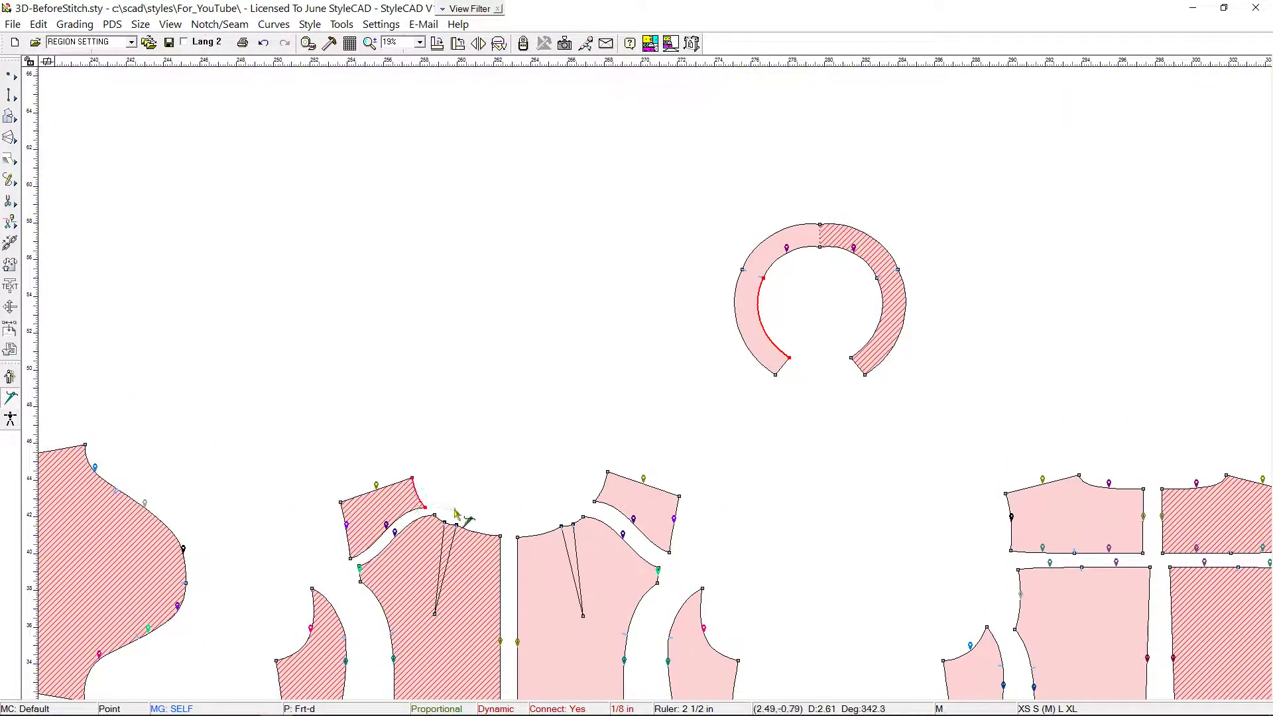
{"action": "scroll", "coordinate": [455, 520], "scroll_direction": "up", "scroll_amount": 2}
{"action": "left_click", "coordinate": [628, 391]}
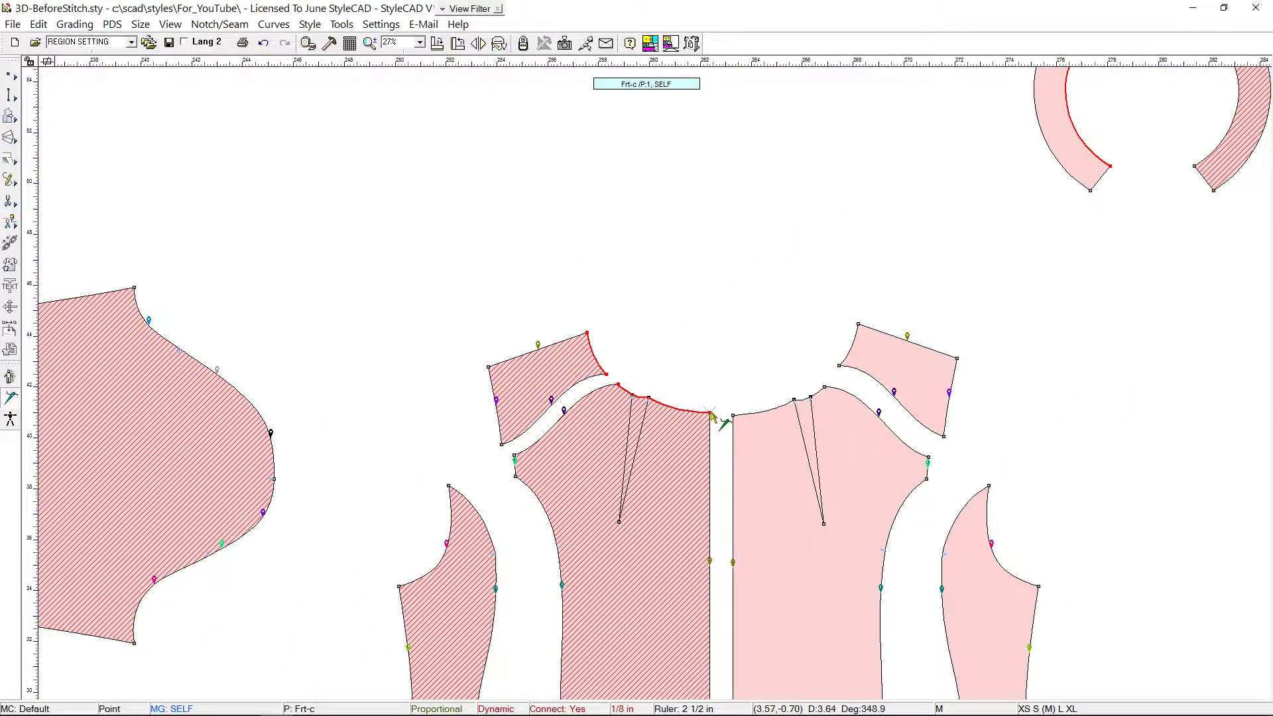
{"action": "left_click", "coordinate": [1106, 167]}
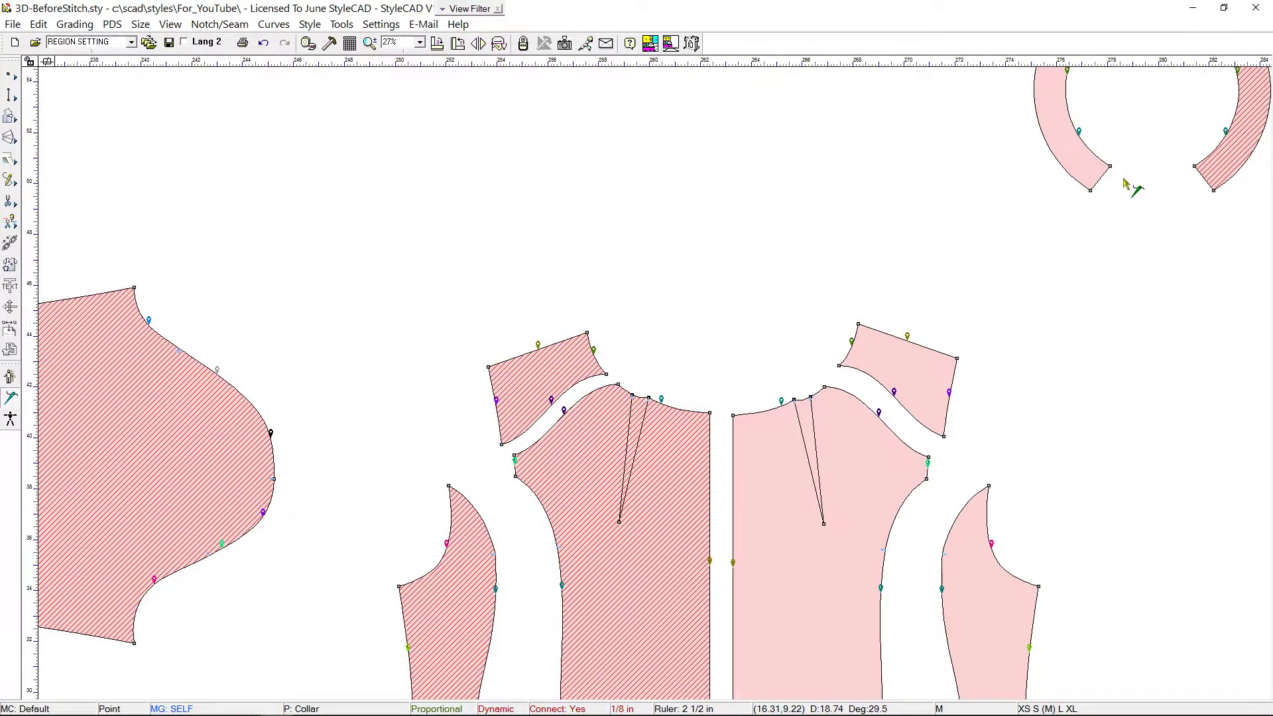
- Switch to VStitcher and display the garment pieces in the Arrange view
{"action": "scroll", "coordinate": [657, 388], "scroll_direction": "down", "scroll_amount": 2}
{"action": "scroll", "coordinate": [696, 340], "scroll_direction": "down", "scroll_amount": 3}
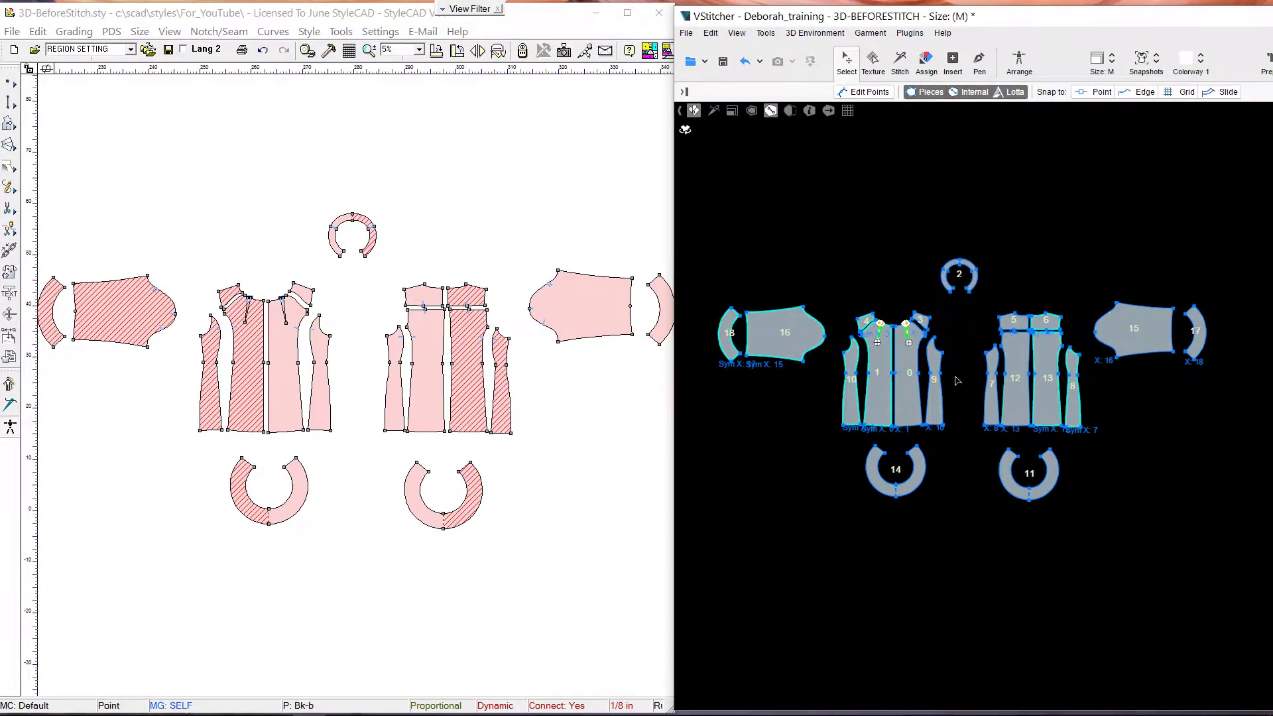
{"action": "left_click", "coordinate": [907, 69]}
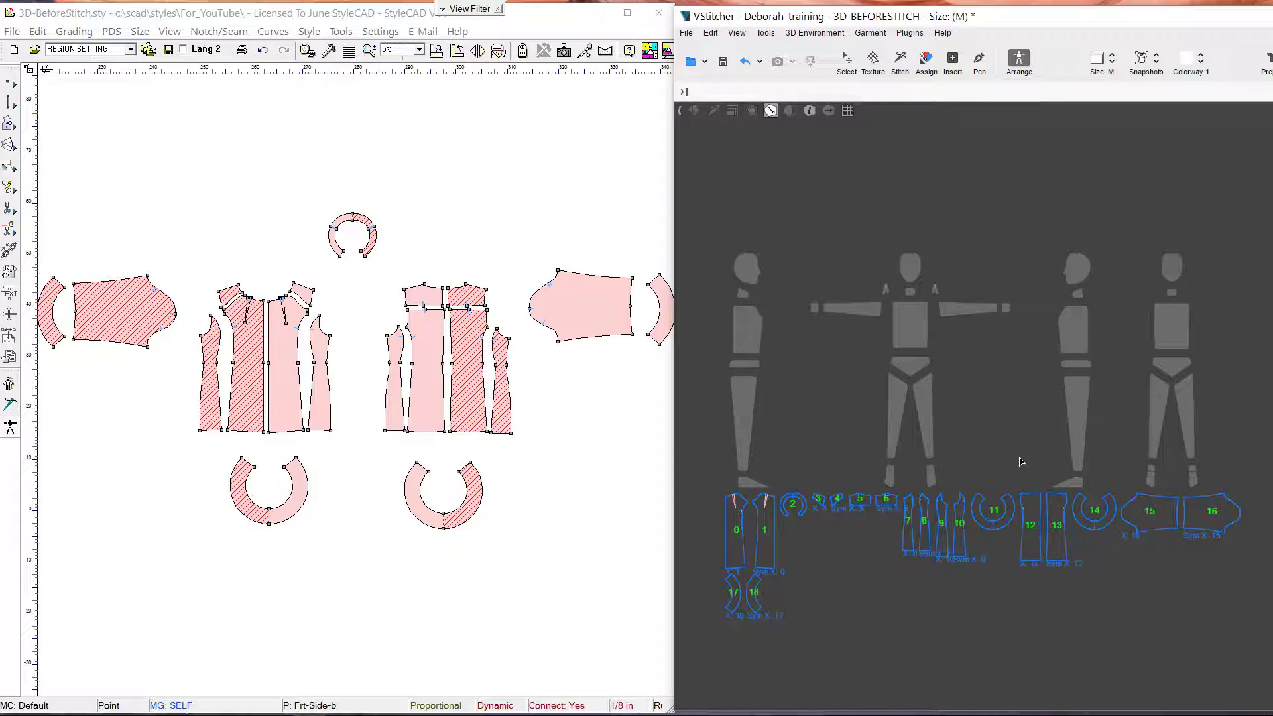
- In StyleCAD, frame the front body pieces as the Front Torso region and the back body pieces as the Back Torso region
{"action": "left_click", "coordinate": [567, 520]}
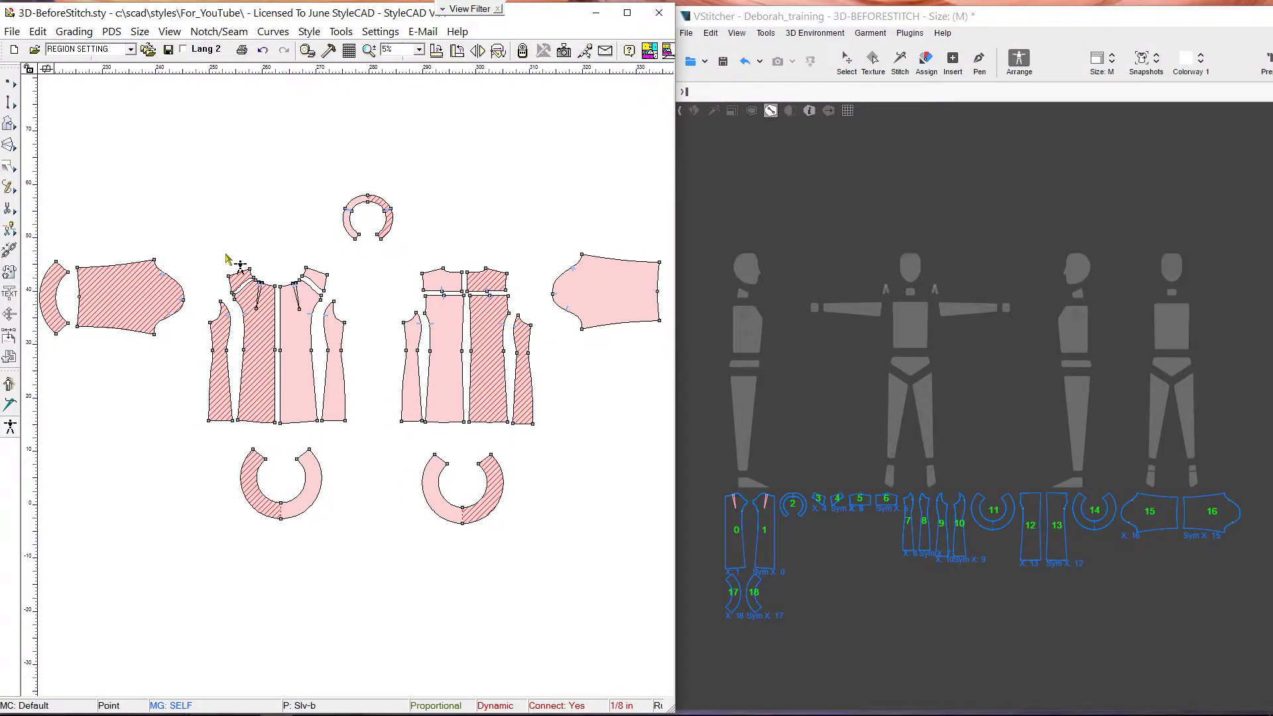
{"action": "left_click", "coordinate": [219, 275]}
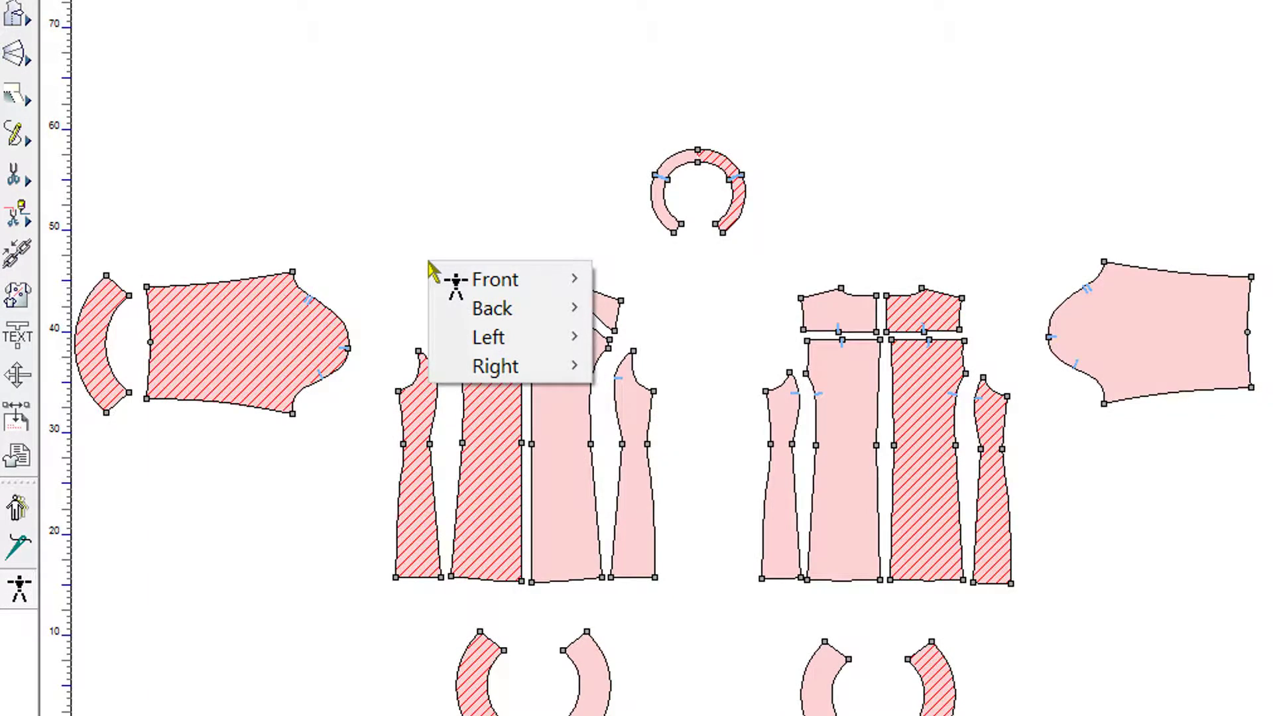
{"action": "mouse_move", "coordinate": [520, 283]}
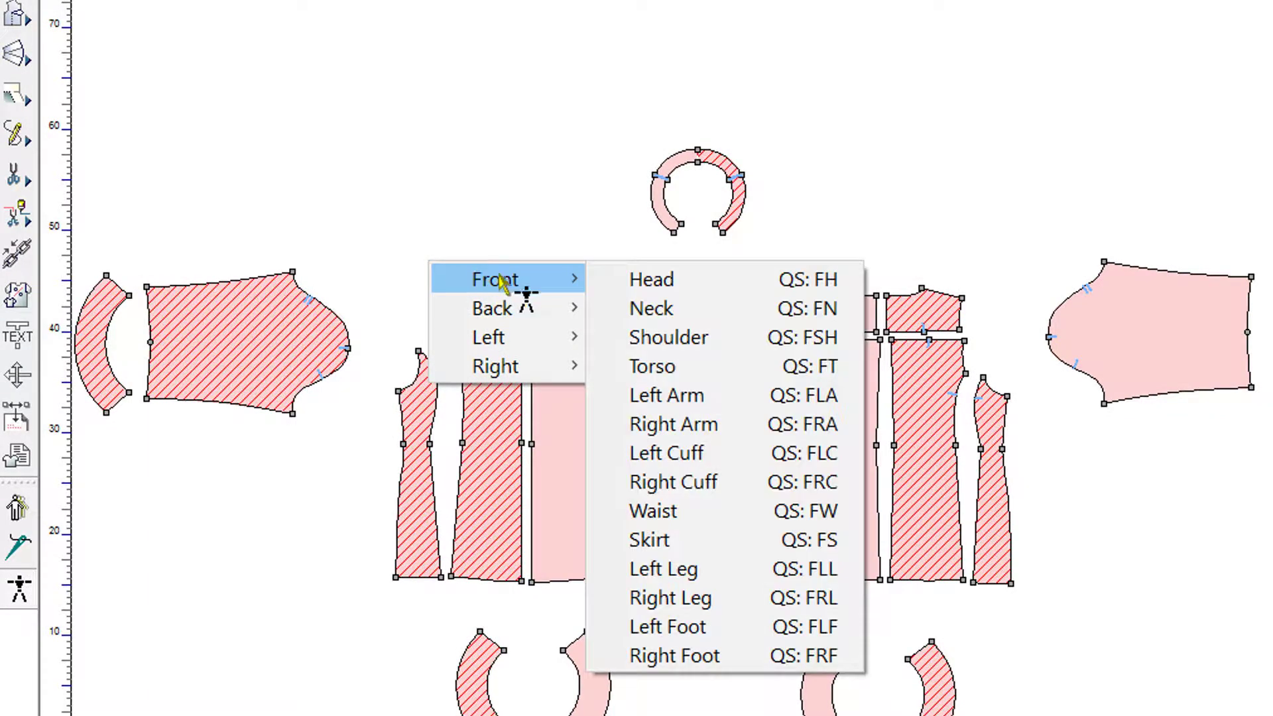
{"action": "left_click", "coordinate": [689, 367]}
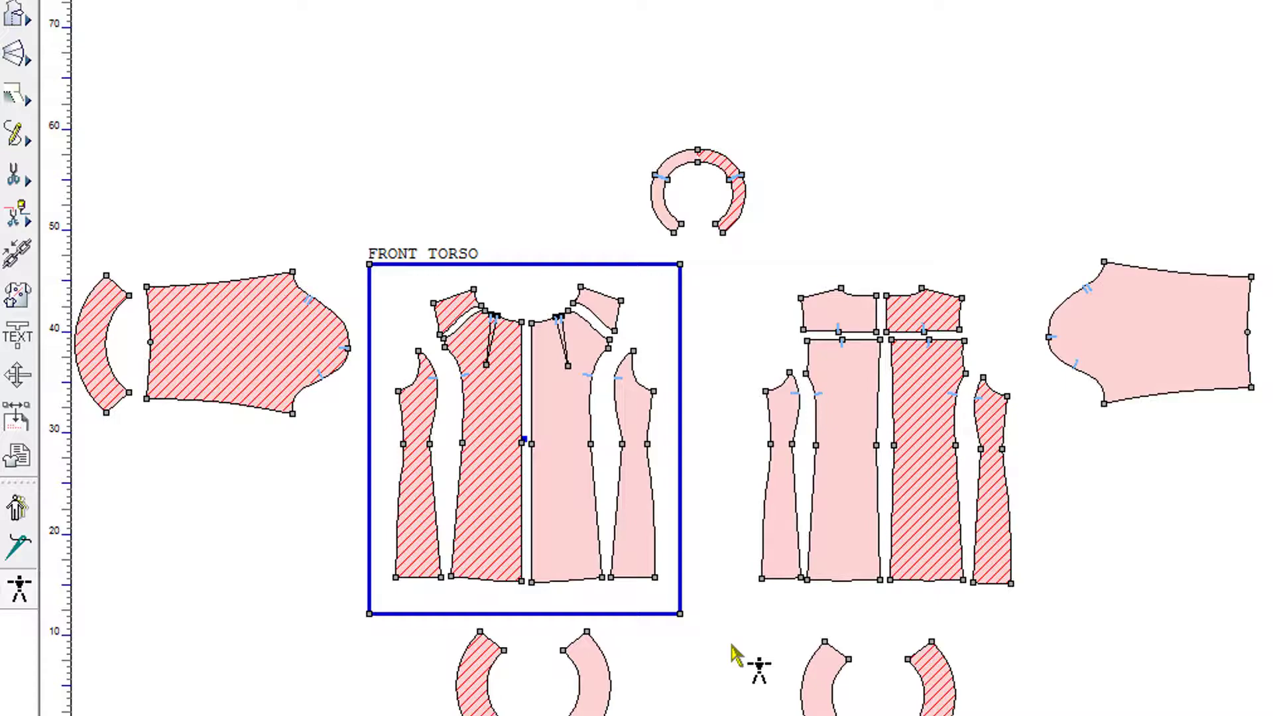
{"action": "left_click_drag", "start_coordinate": [713, 263], "coordinate": [1032, 622]}
- Frame the unhatched sleeve as the Front Left Arm region and the hatched sleeve as the Front Right Arm region
{"action": "right_click", "coordinate": [1128, 244]}
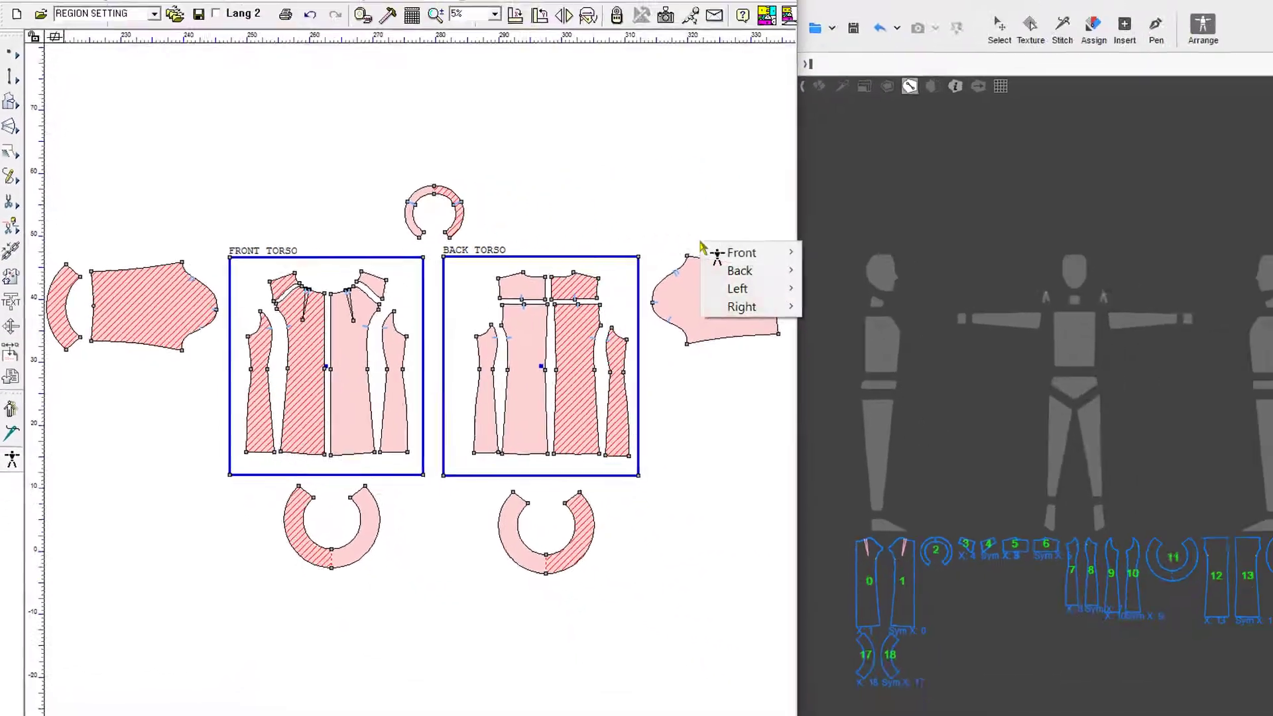
{"action": "mouse_move", "coordinate": [609, 246]}
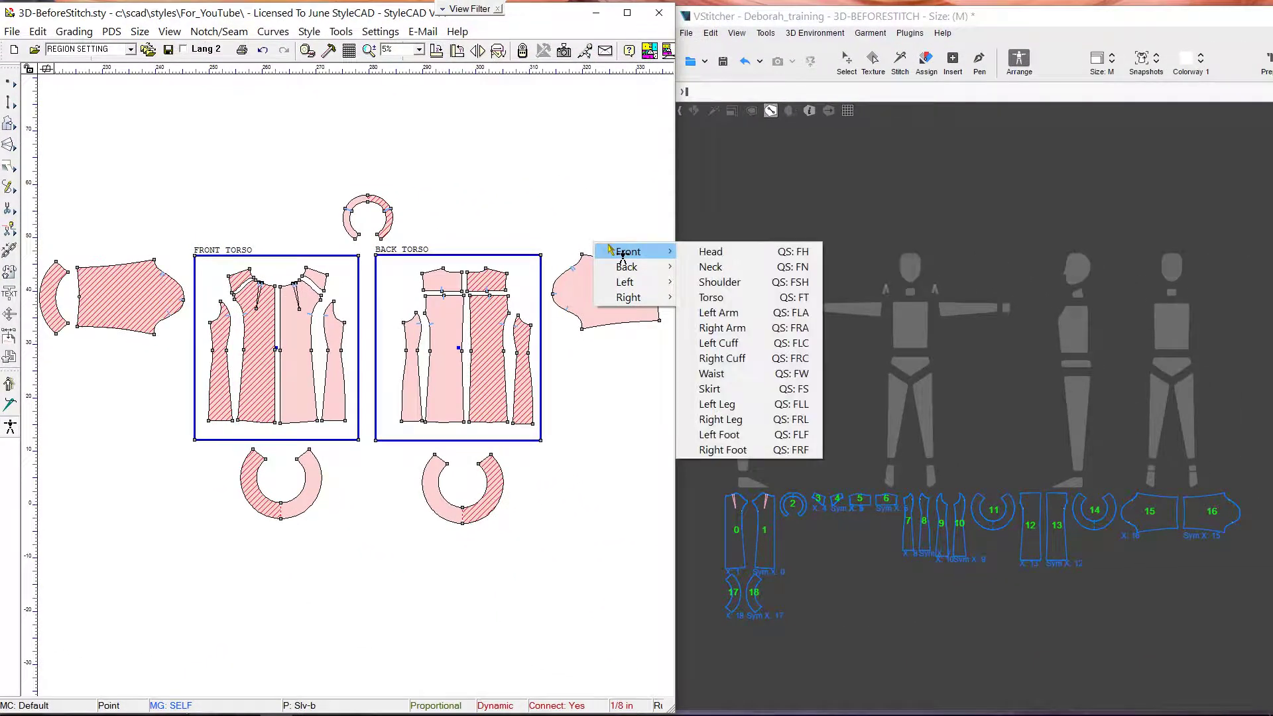
{"action": "left_click", "coordinate": [718, 312]}
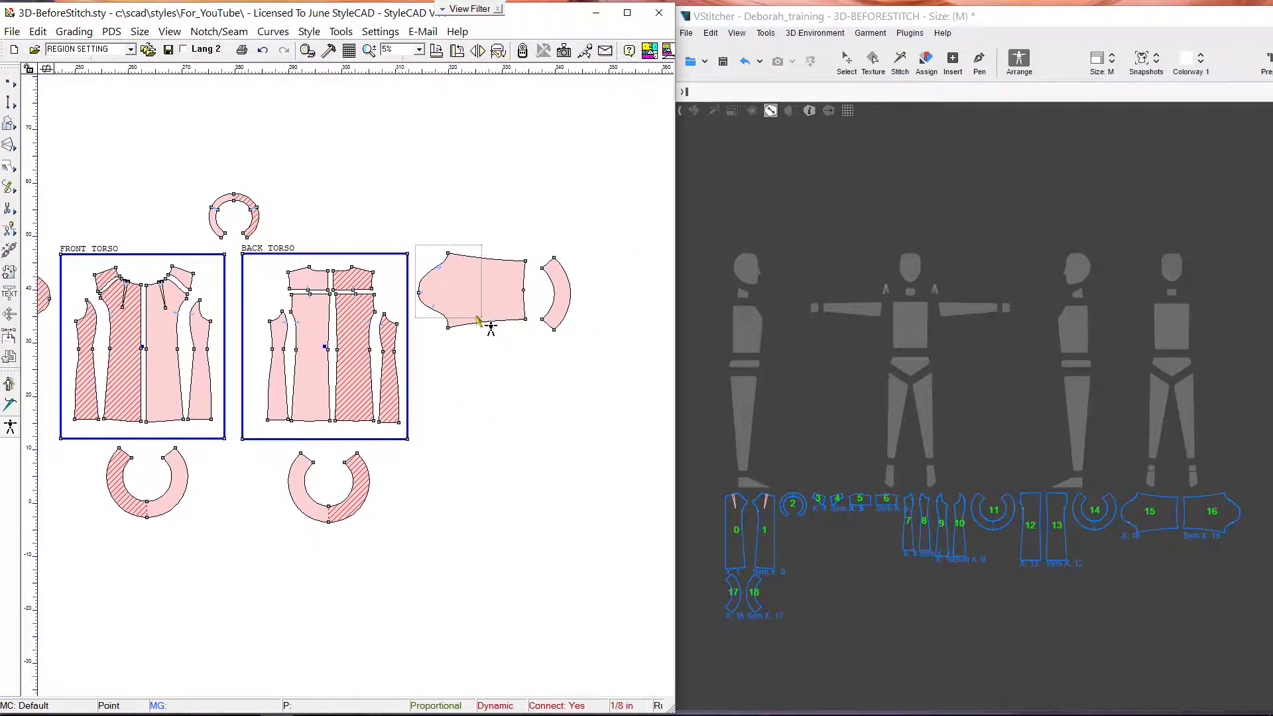
{"action": "left_click", "coordinate": [477, 320]}
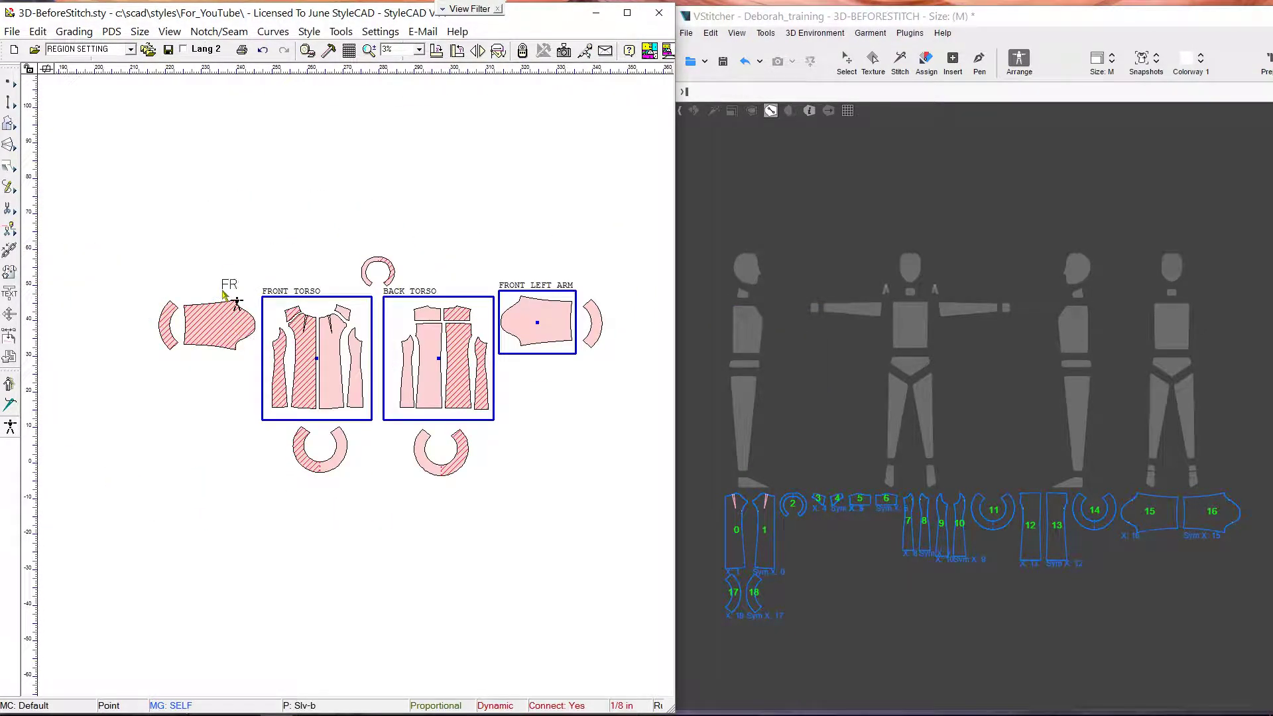
{"action": "left_click", "coordinate": [220, 329]}
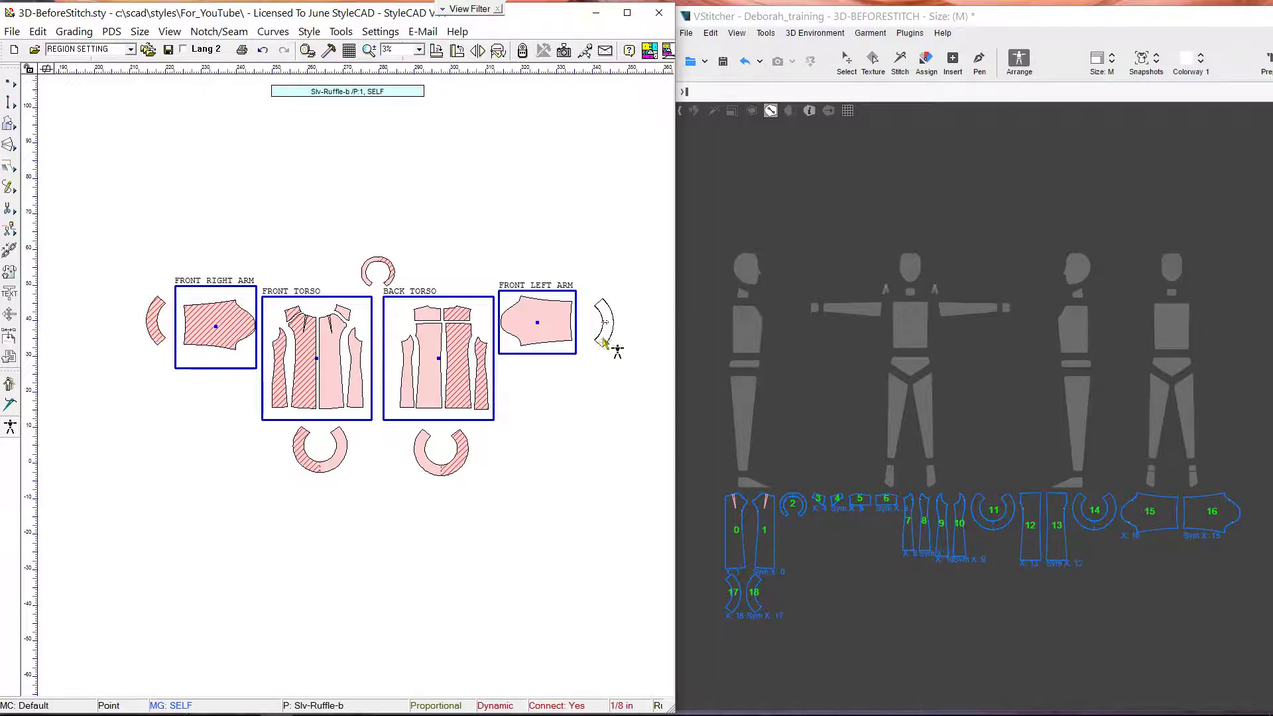
- Frame the two sleeve ruffles as the Front Left Cuff and Front Right Cuff regions
{"action": "left_click", "coordinate": [598, 293]}
{"action": "mouse_move", "coordinate": [630, 297]}
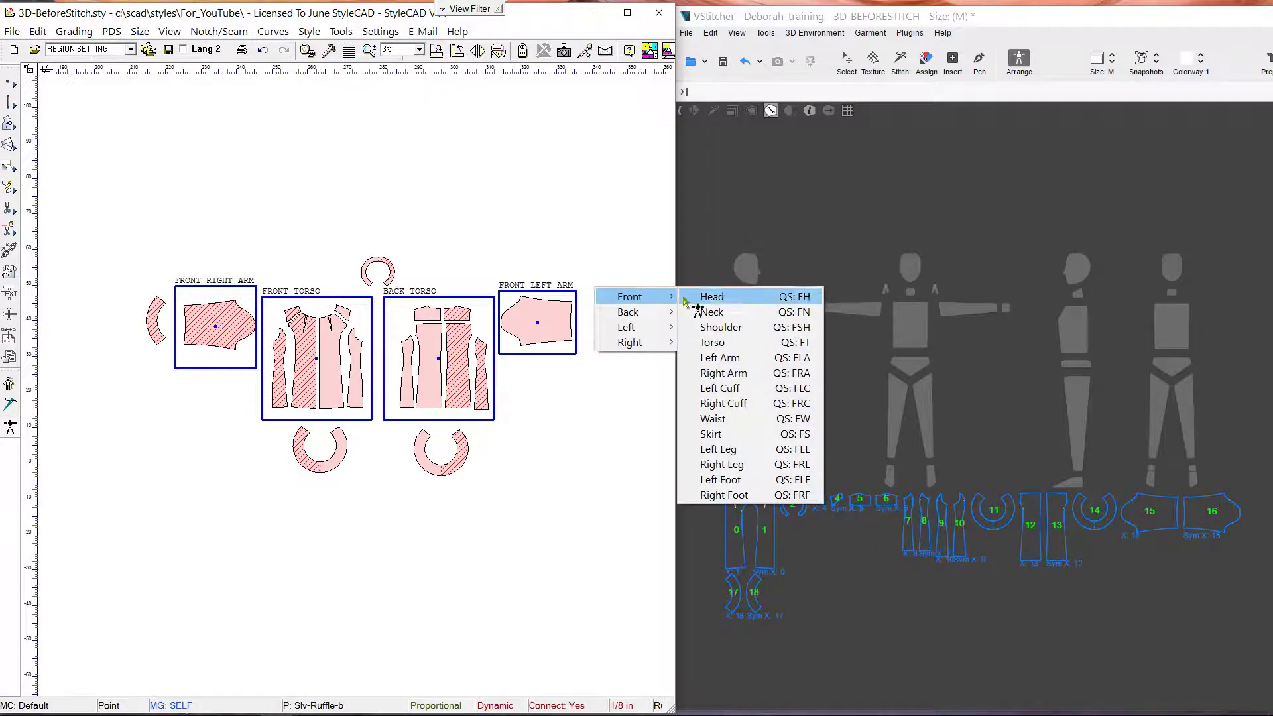
{"action": "left_click", "coordinate": [747, 389]}
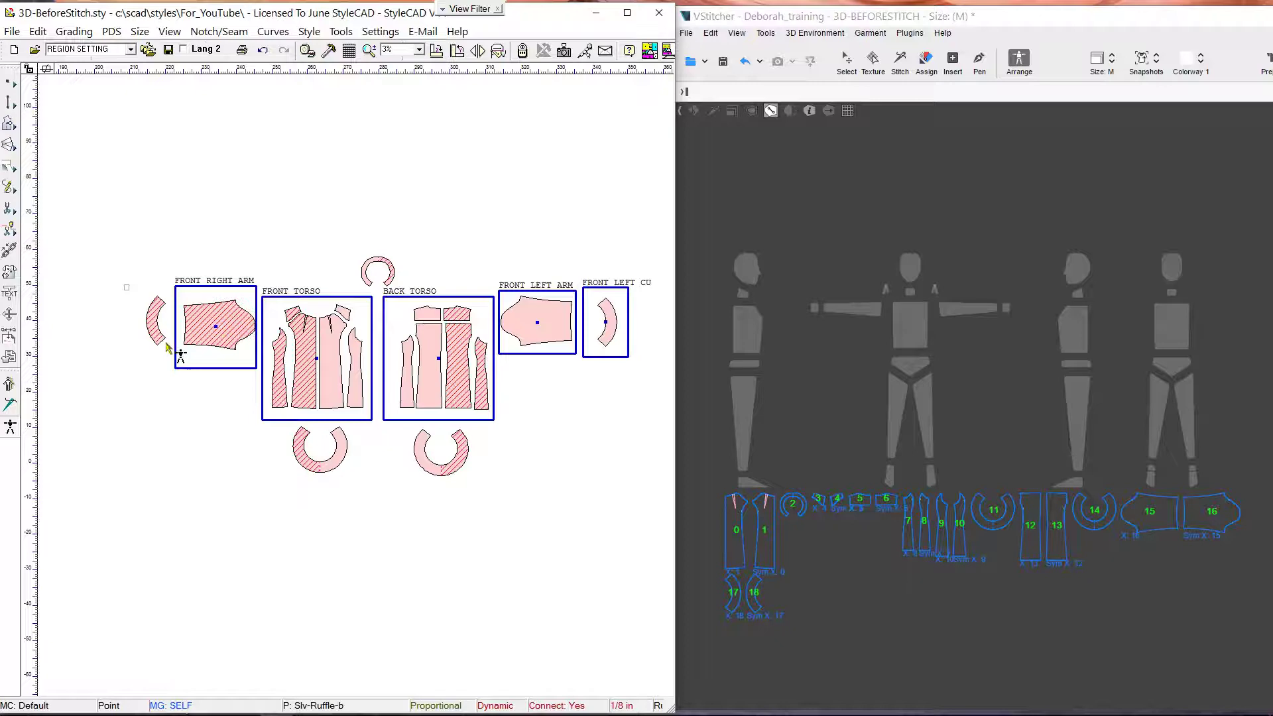
- Frame the front hem ruffle as the Front Skirt region and the back hem ruffle as the Back Skirt region
{"action": "scroll", "coordinate": [352, 381], "scroll_direction": "up", "scroll_amount": 4}
{"action": "left_click", "coordinate": [350, 385]}
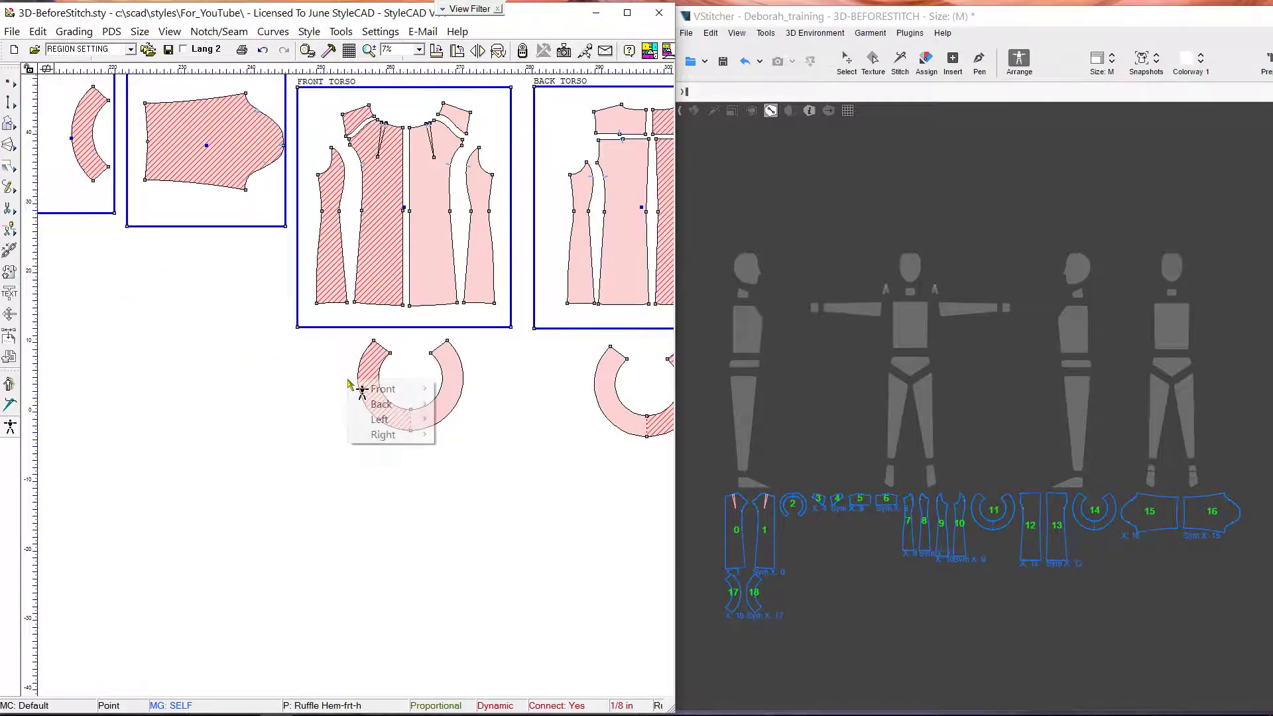
{"action": "mouse_move", "coordinate": [375, 389]}
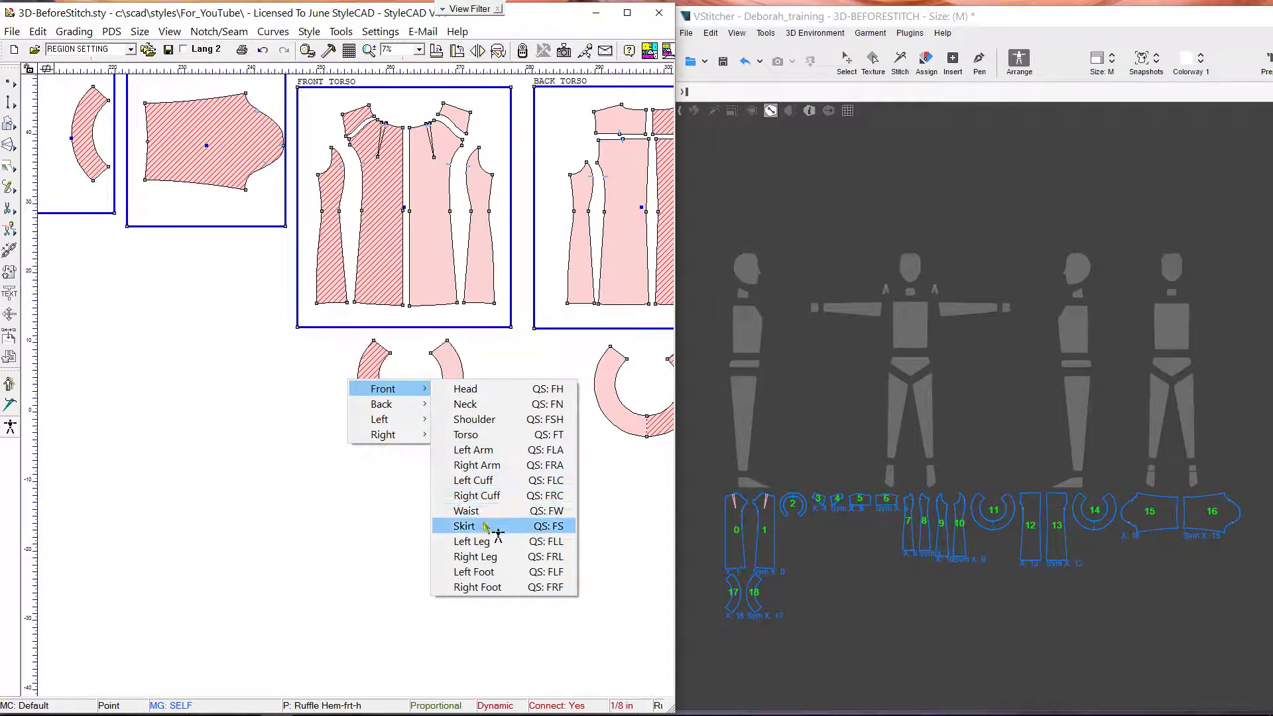
{"action": "left_click", "coordinate": [485, 527]}
{"action": "left_click", "coordinate": [490, 449]}
{"action": "middle_click_drag", "start_coordinate": [560, 410], "coordinate": [434, 445]}
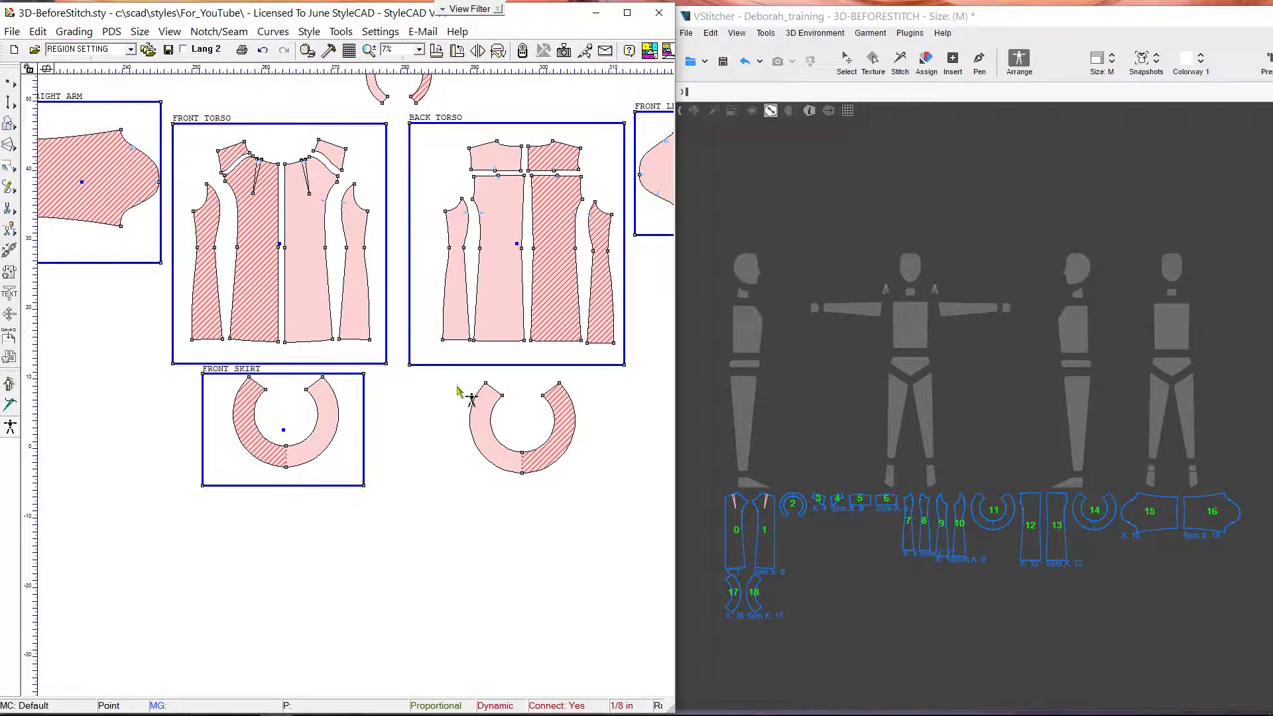
{"action": "left_click", "coordinate": [598, 495]}
- Frame the collar as the Front Shoulder region
{"action": "scroll", "coordinate": [406, 150], "scroll_direction": "down", "scroll_amount": 1}
{"action": "scroll", "coordinate": [344, 351], "scroll_direction": "up", "scroll_amount": 2}
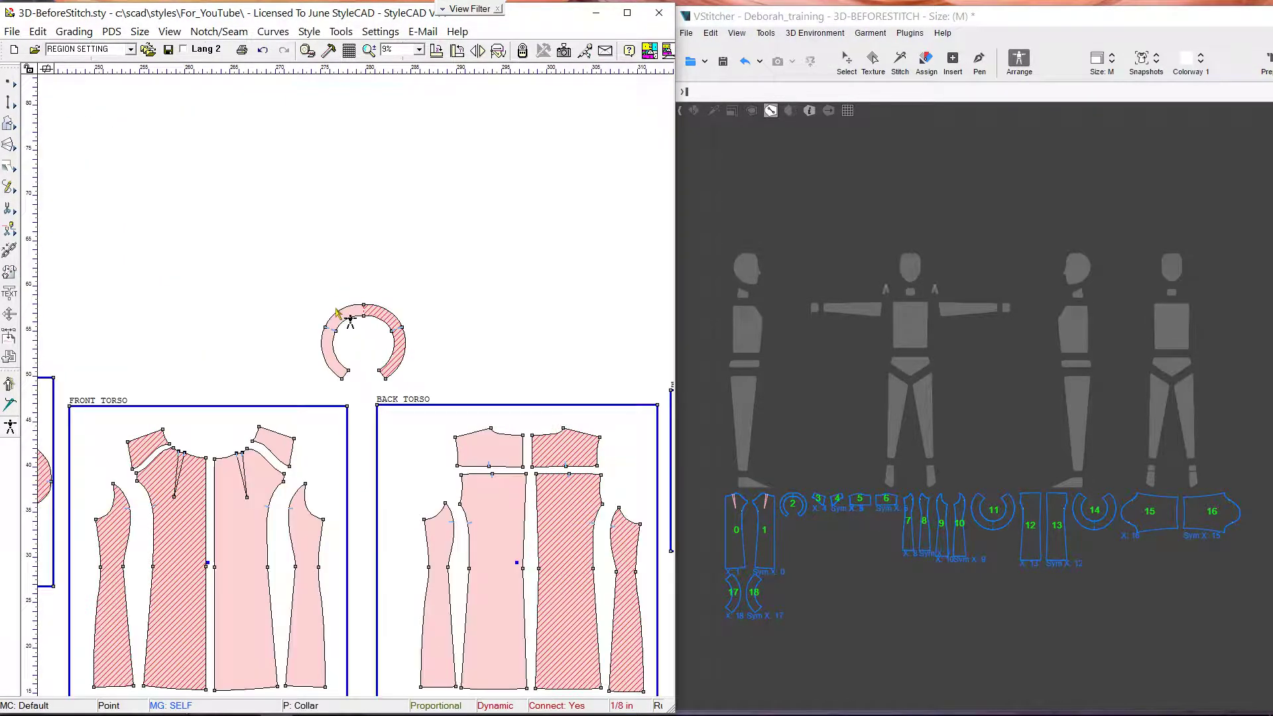
{"action": "left_click", "coordinate": [335, 303]}
{"action": "mouse_move", "coordinate": [371, 311]}
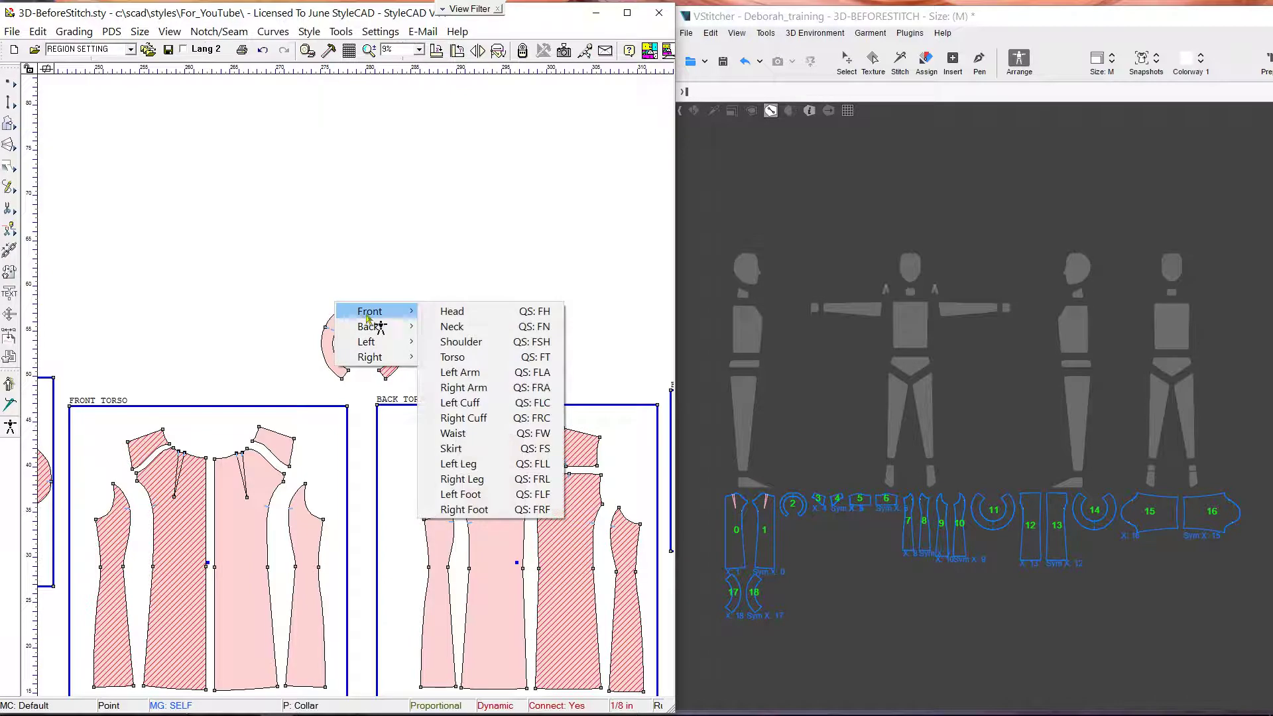
{"action": "left_click", "coordinate": [461, 343]}
{"action": "left_click", "coordinate": [423, 388]}
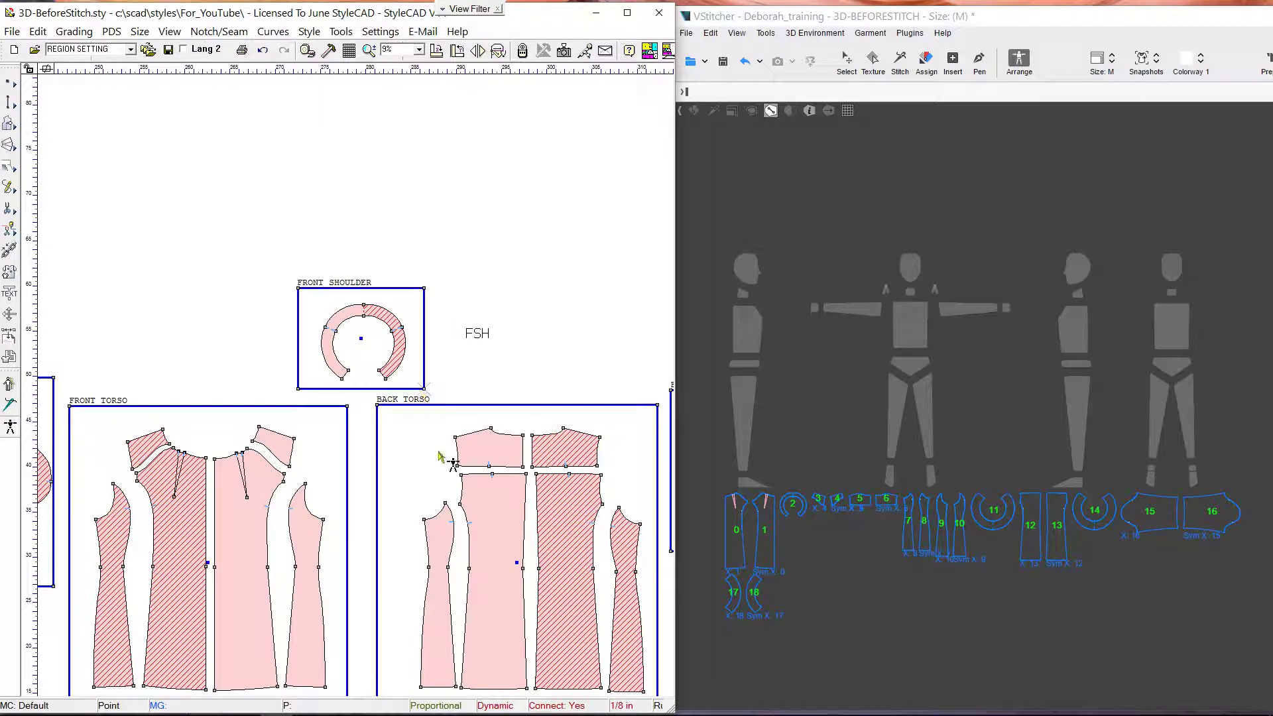
- Send the body region assignments to VStitcher to place the pieces on the avatar silhouettes
{"action": "scroll", "coordinate": [358, 385], "scroll_direction": "down", "scroll_amount": 3}
{"action": "middle_click_drag", "start_coordinate": [350, 381], "coordinate": [402, 380]}
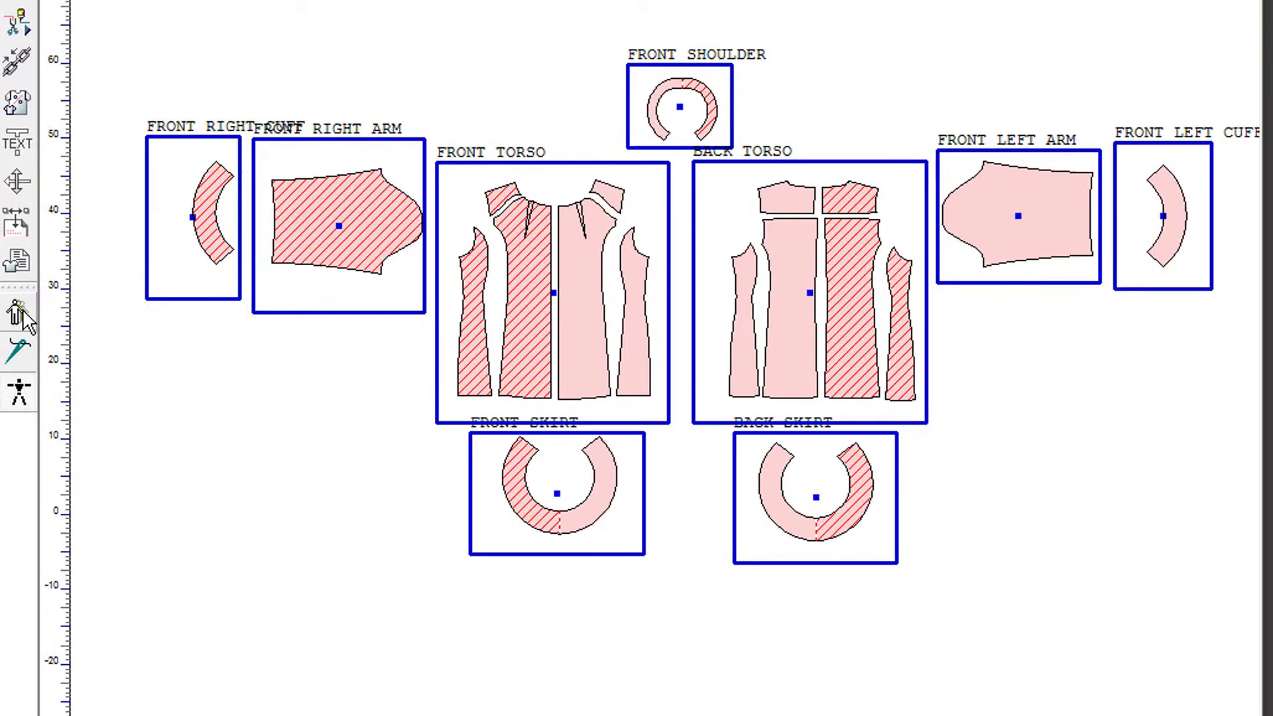
{"action": "left_click", "coordinate": [23, 313]}
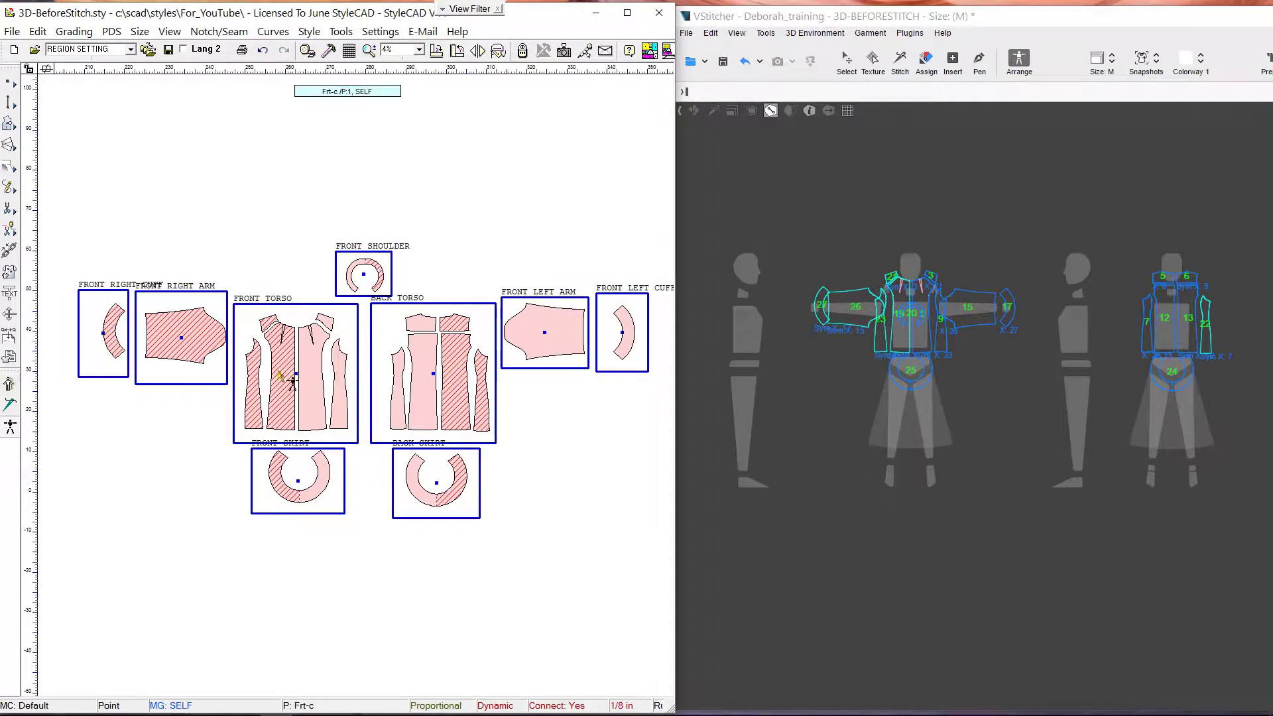
- Move the Front Torso anchor point up to chest level between the front panels and update the arrangement in VStitcher
{"action": "scroll", "coordinate": [292, 382], "scroll_direction": "up", "scroll_amount": 2}
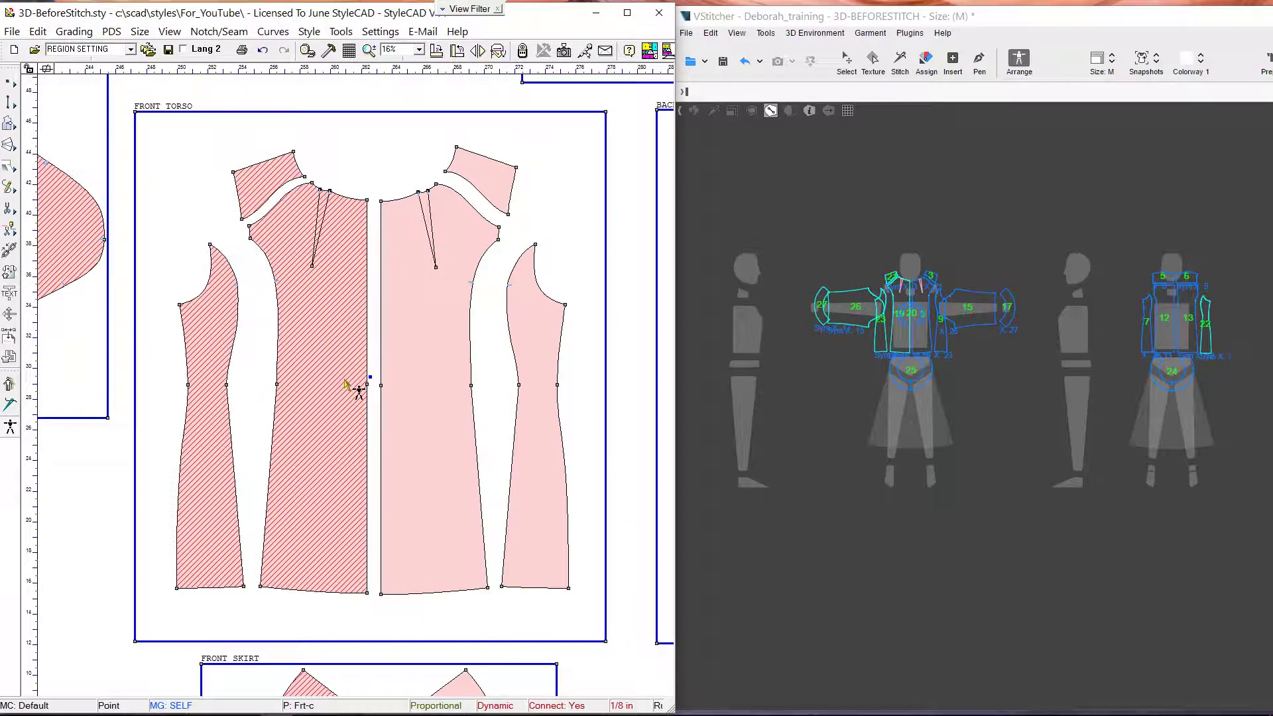
{"action": "left_click", "coordinate": [369, 378]}
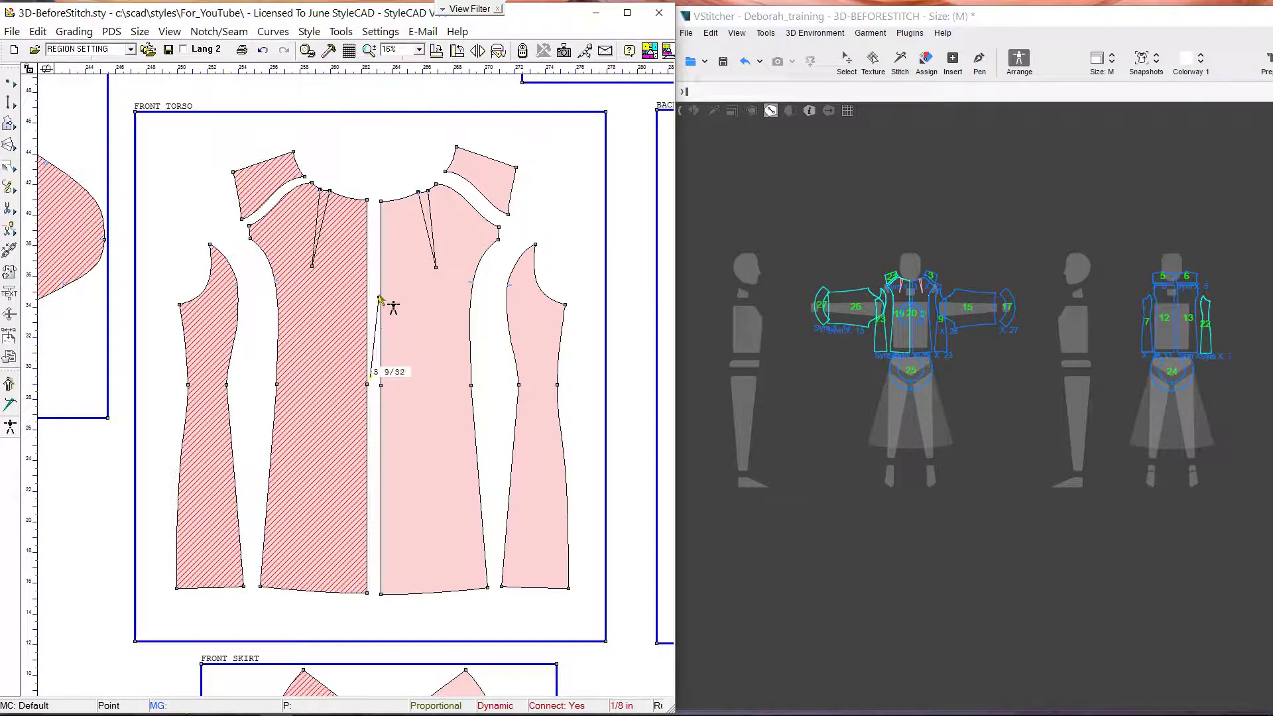
{"action": "left_click", "coordinate": [372, 262]}
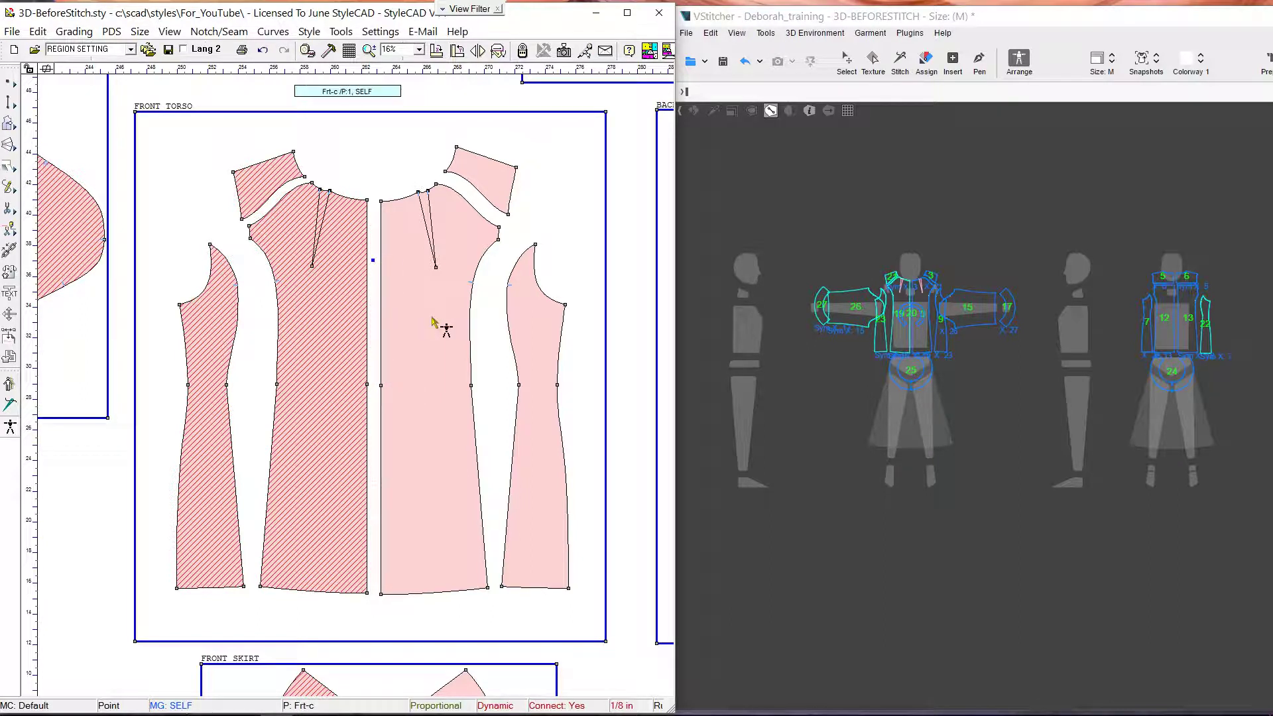
{"action": "left_click", "coordinate": [11, 387]}
- Move the Back Torso anchor point up near the top of the back panels and update the arrangement in VStitcher
{"action": "scroll", "coordinate": [554, 395], "scroll_direction": "down", "scroll_amount": 1}
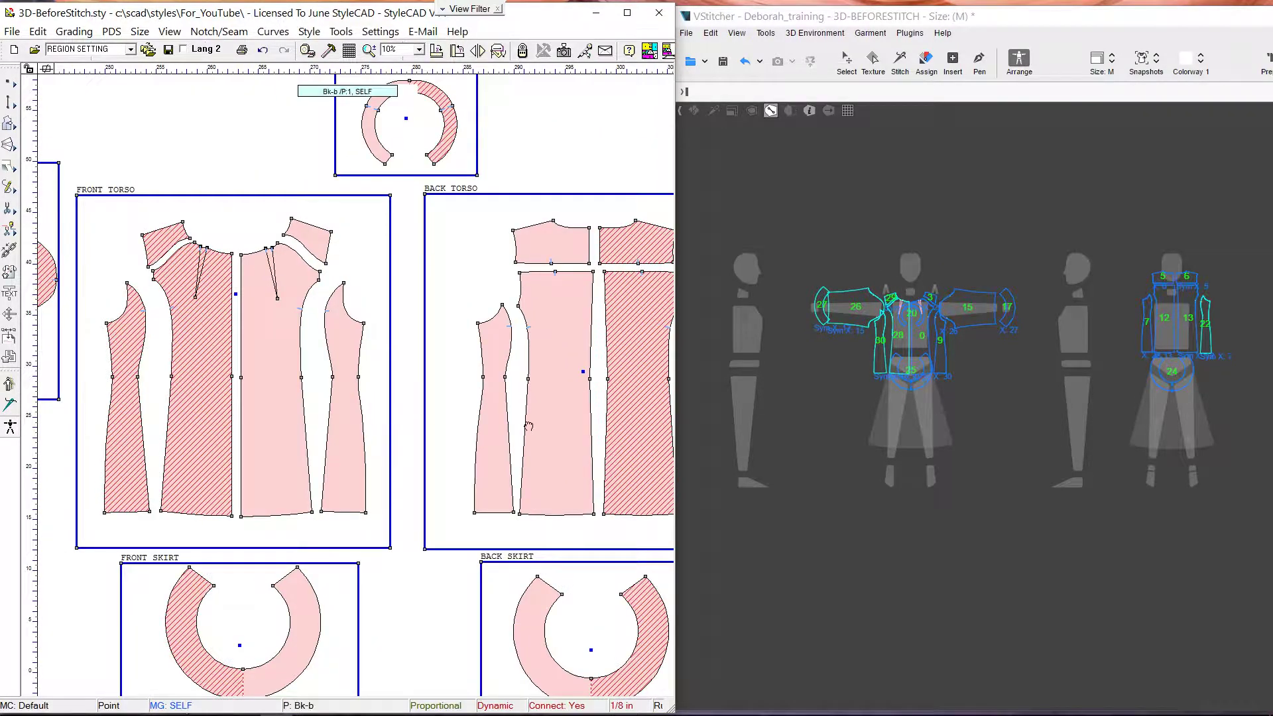
{"action": "middle_click_drag", "start_coordinate": [528, 425], "coordinate": [448, 438]}
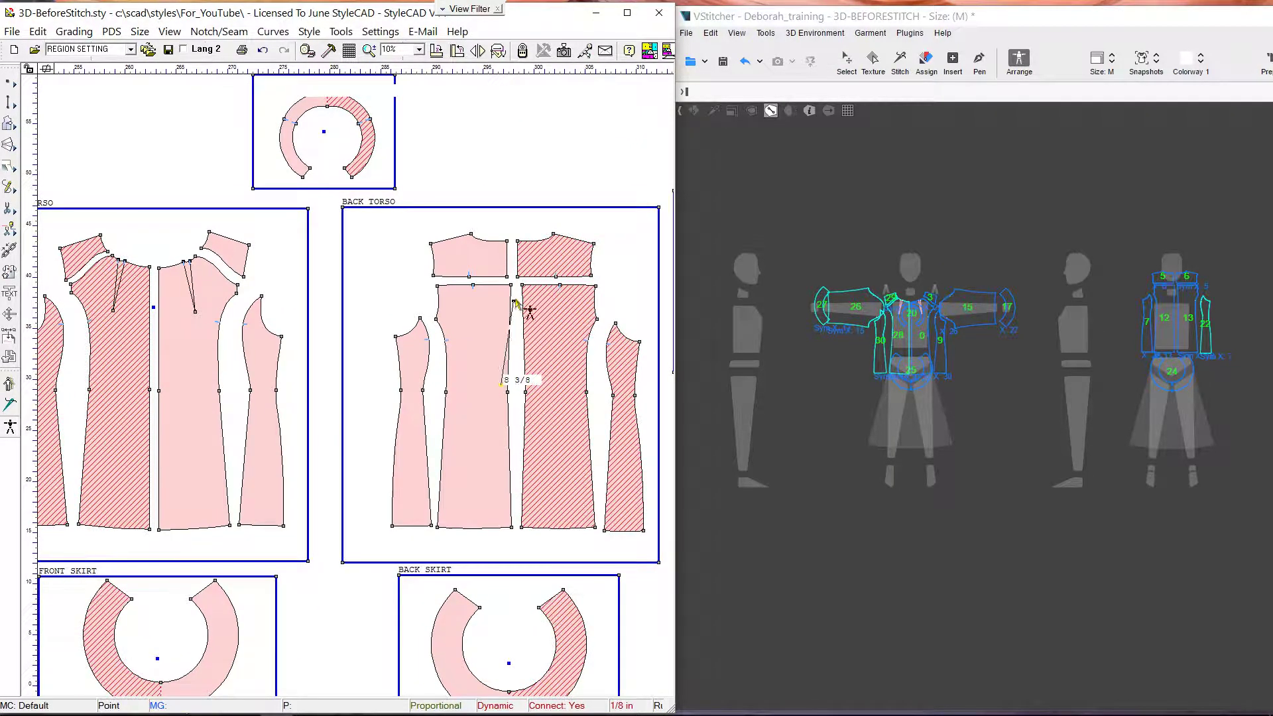
{"action": "left_click", "coordinate": [9, 381]}
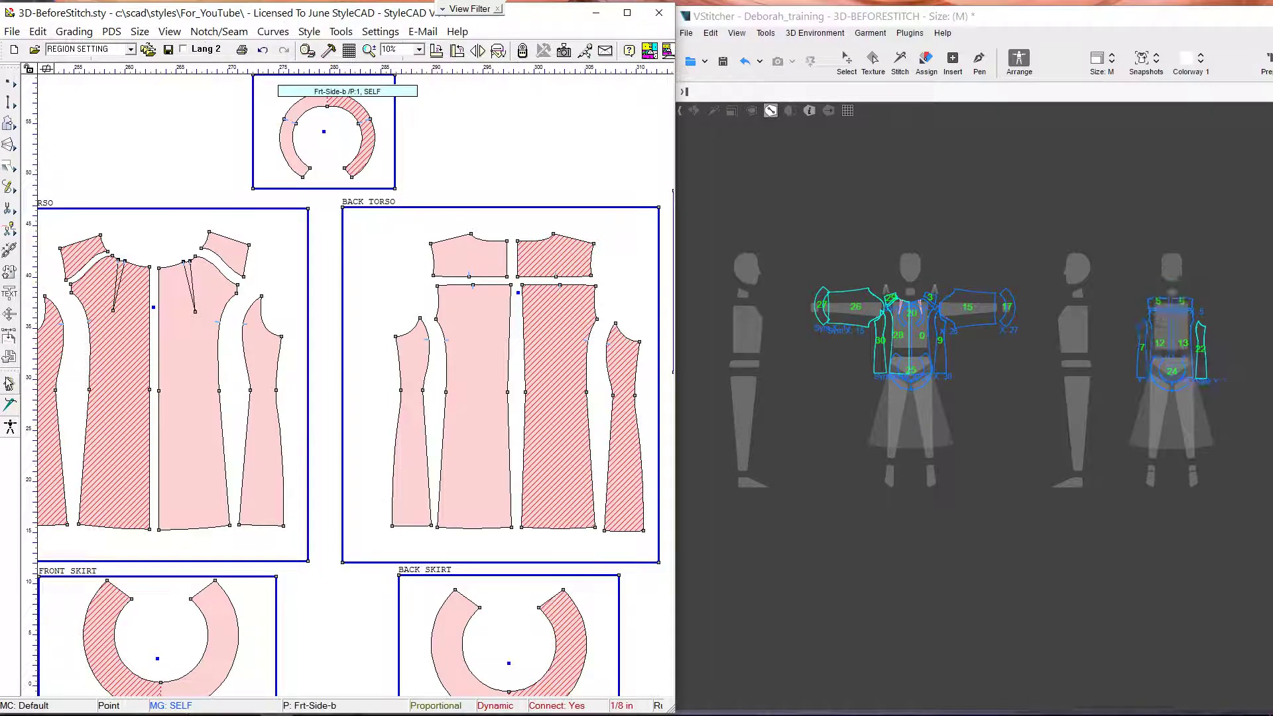
- Move the Front Left Cuff anchor point to the outer edge of the sleeve ruffle
{"action": "scroll", "coordinate": [218, 469], "scroll_direction": "down", "scroll_amount": 4}
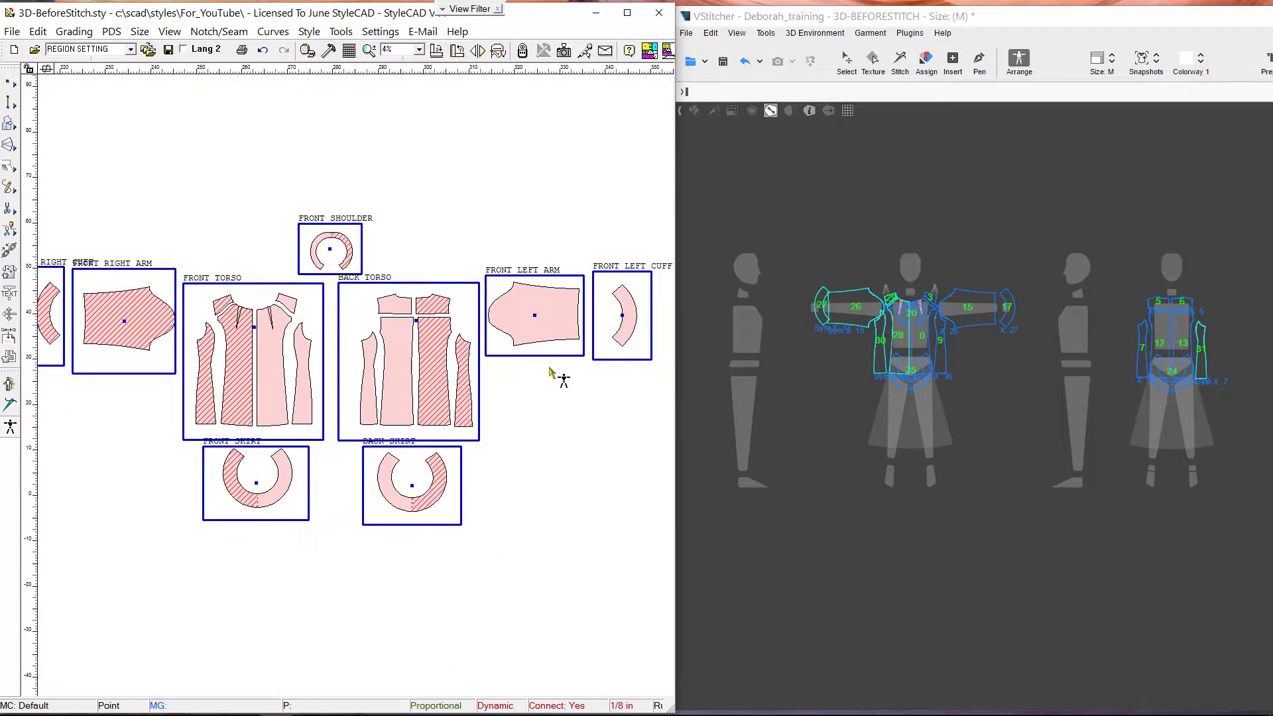
{"action": "scroll", "coordinate": [594, 365], "scroll_direction": "up", "scroll_amount": 2}
{"action": "left_click_drag", "start_coordinate": [374, 320], "coordinate": [390, 319]}
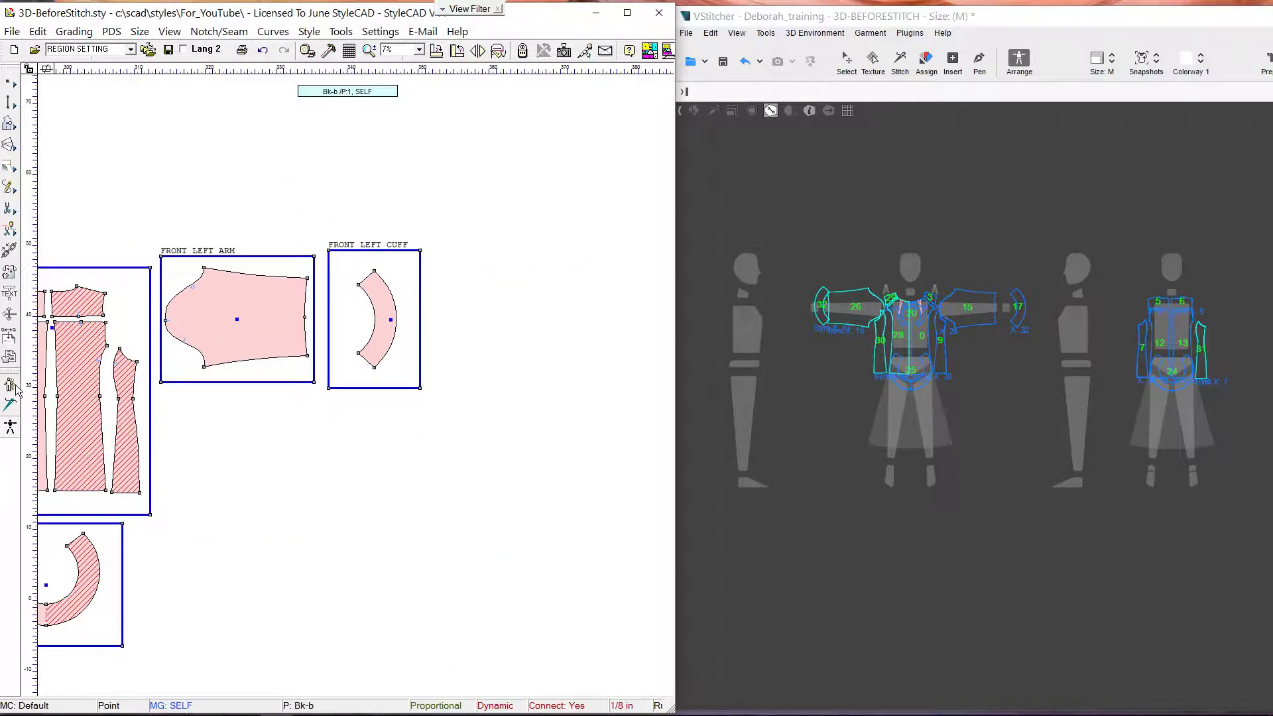
- Reposition the anchor points of the Front Shoulder, Front Skirt and Back Skirt regions along their centre lines and update the arrangement in VStitcher
{"action": "scroll", "coordinate": [265, 384], "scroll_direction": "down", "scroll_amount": 3}
{"action": "scroll", "coordinate": [348, 383], "scroll_direction": "up", "scroll_amount": 3}
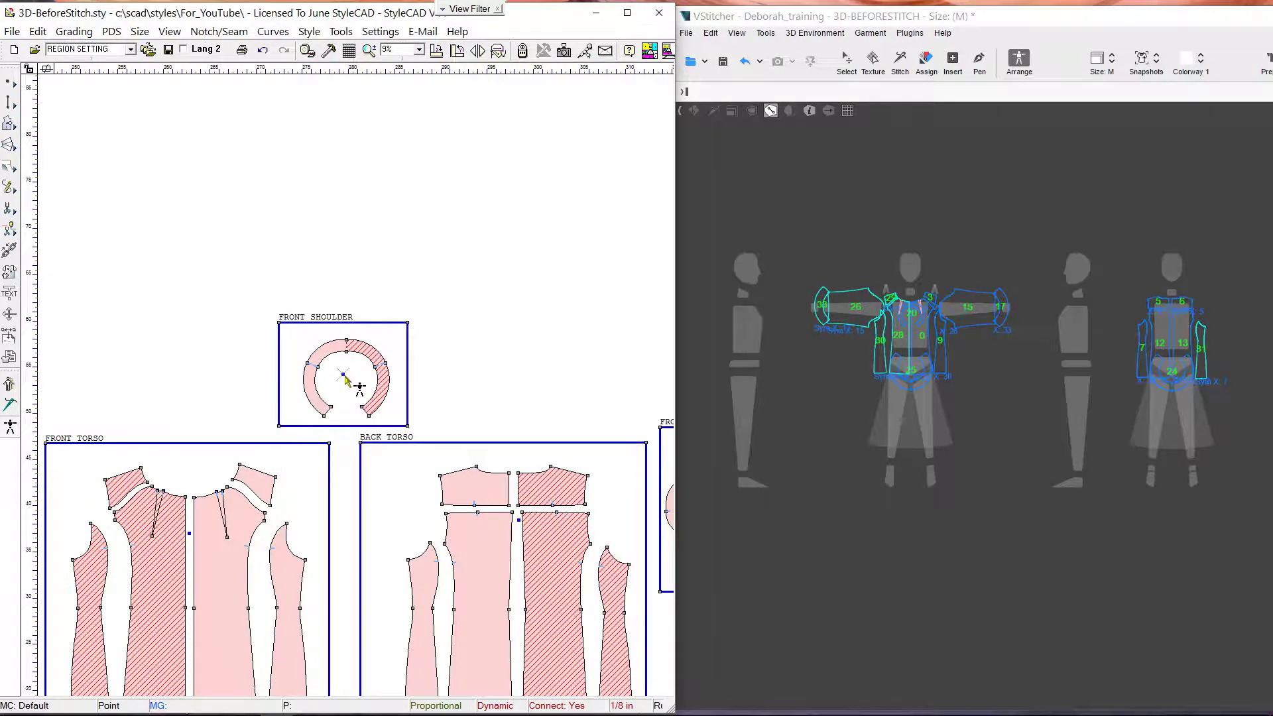
{"action": "scroll", "coordinate": [204, 459], "scroll_direction": "down", "scroll_amount": 2}
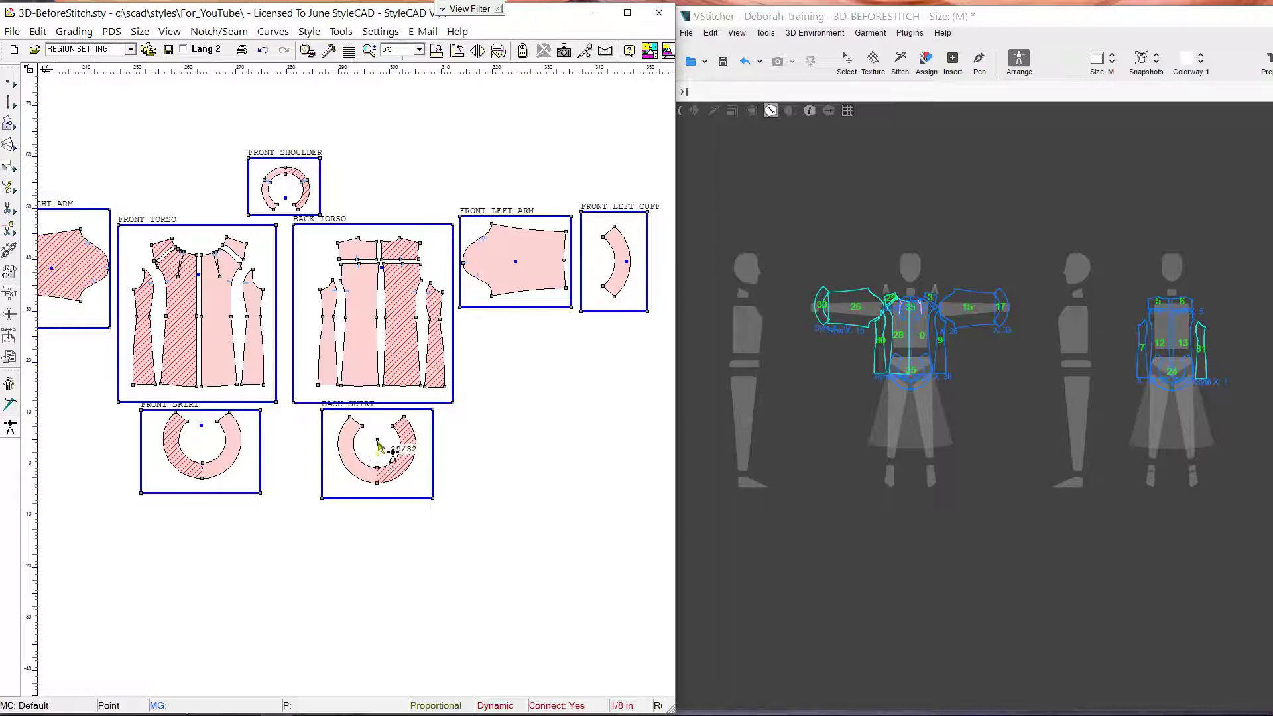
{"action": "left_click", "coordinate": [10, 385]}
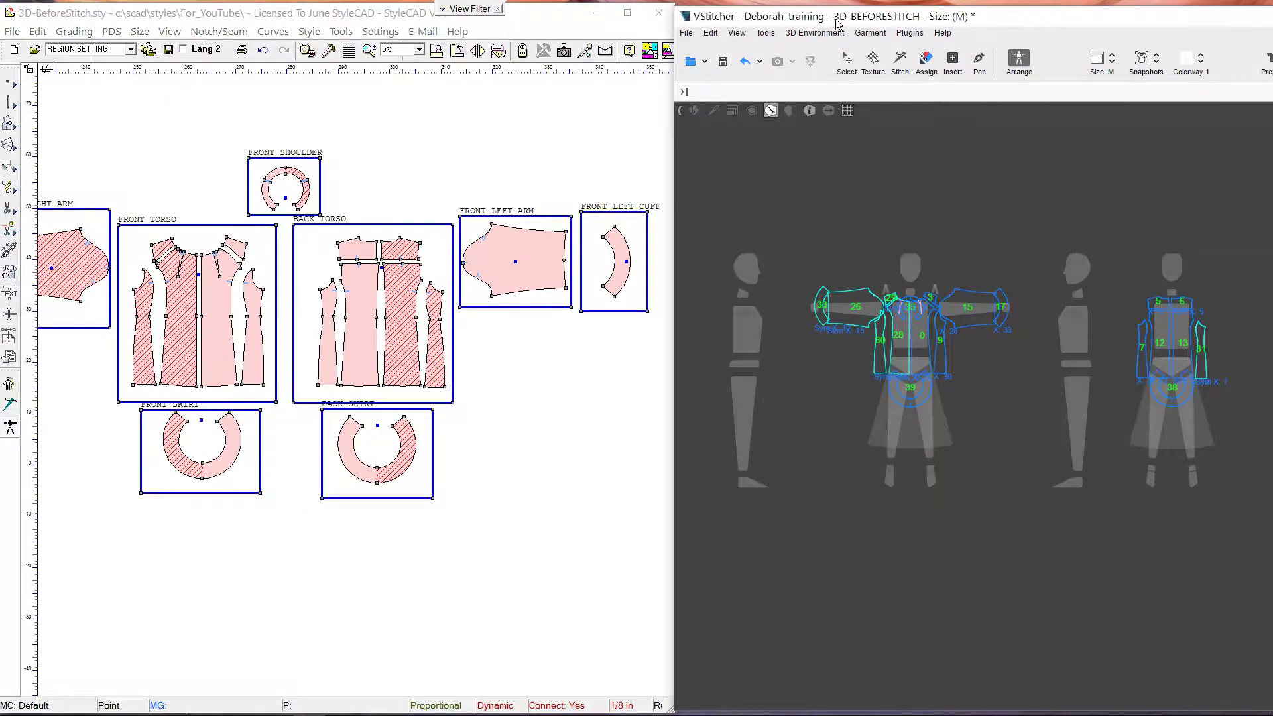
- Switch to VStitcher, prepare the size M garment and simulate it dressed on the avatar beside the 2D pieces
{"action": "left_click_drag", "start_coordinate": [836, 18], "coordinate": [836, 18]}
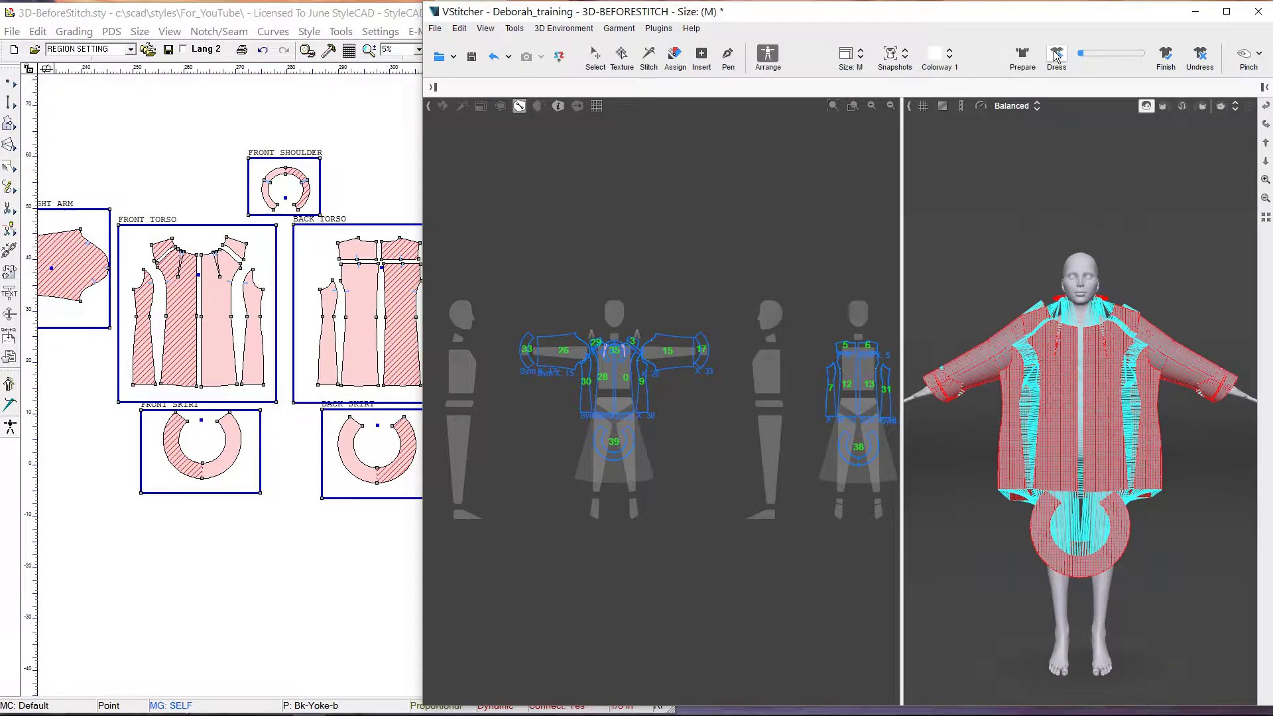
{"action": "left_click", "coordinate": [1057, 56]}
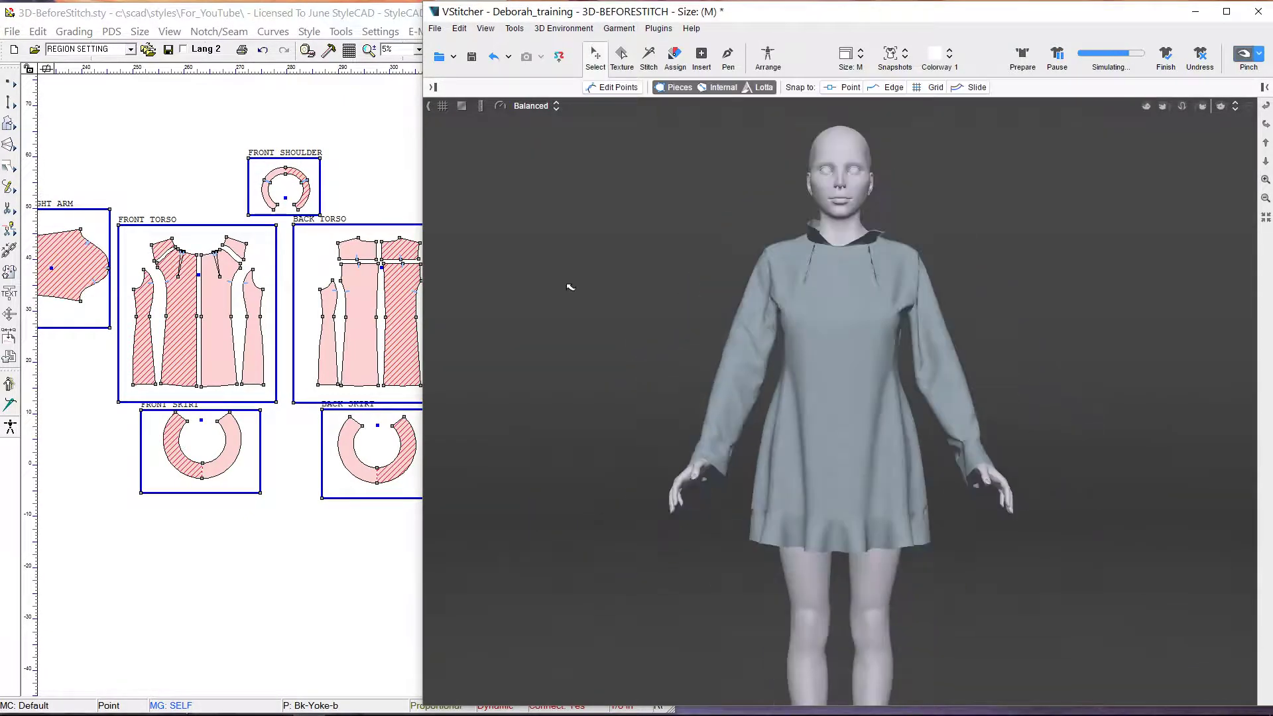
{"action": "key", "text": "2"}
{"action": "left_click_drag", "start_coordinate": [538, 20], "coordinate": [641, 20]}
{"action": "scroll", "coordinate": [1207, 451], "scroll_direction": "up", "scroll_amount": 5}
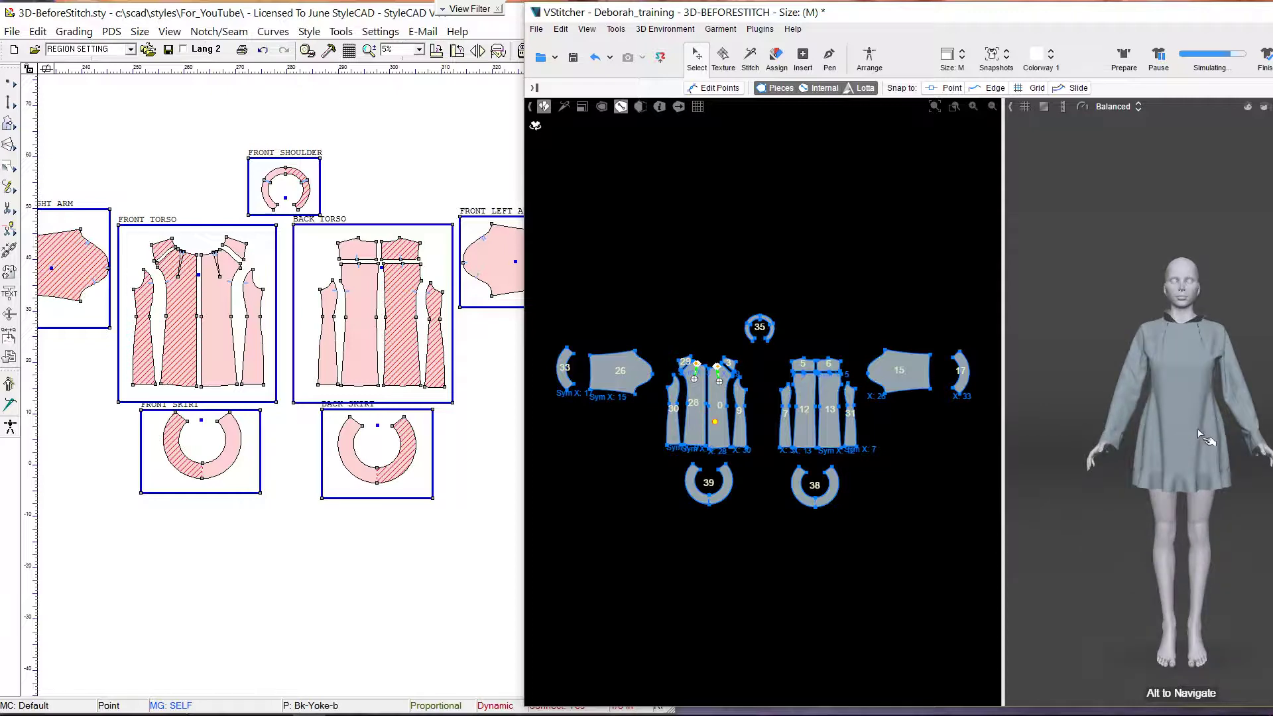
- Display the XS to XL grading of the pattern pieces in StyleCAD and the matching graded size nest in VStitcher
{"action": "left_click", "coordinate": [296, 483]}
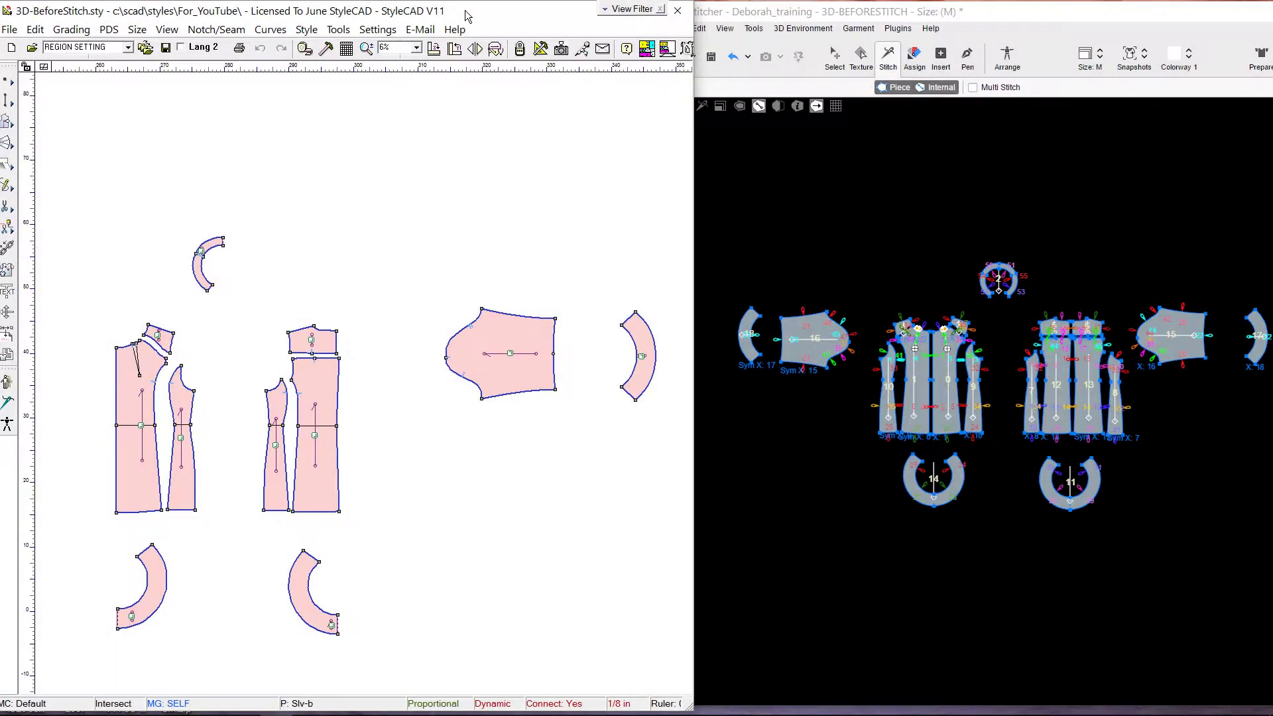
{"action": "key", "text": "g"}
{"action": "left_click", "coordinate": [905, 4]}
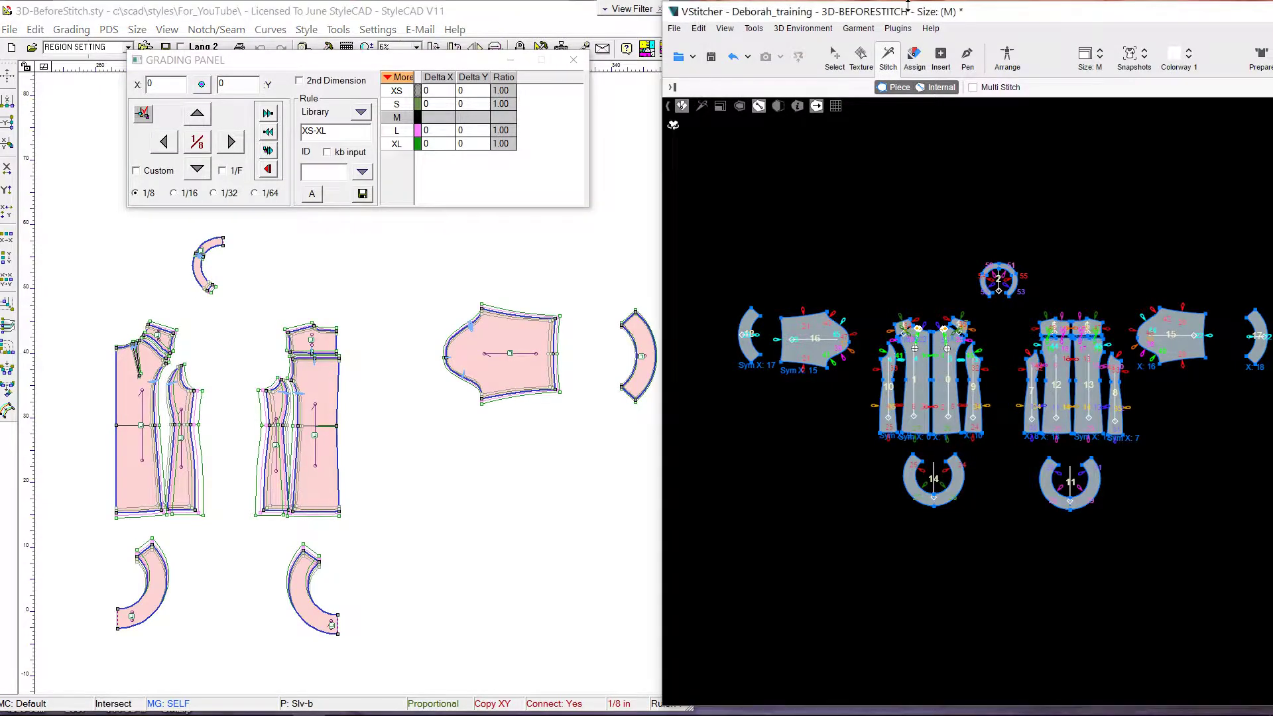
{"action": "left_click", "coordinate": [840, 56]}
{"action": "left_click", "coordinate": [719, 110]}
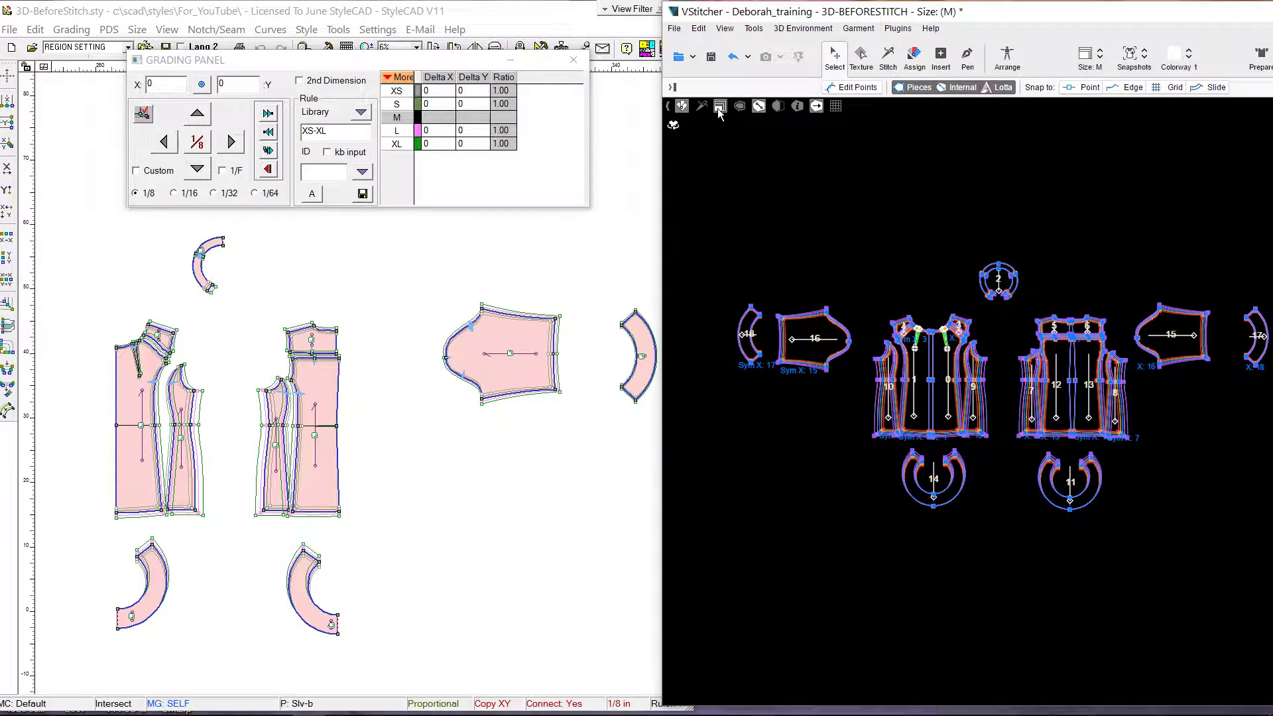
{"action": "left_click", "coordinate": [463, 14]}
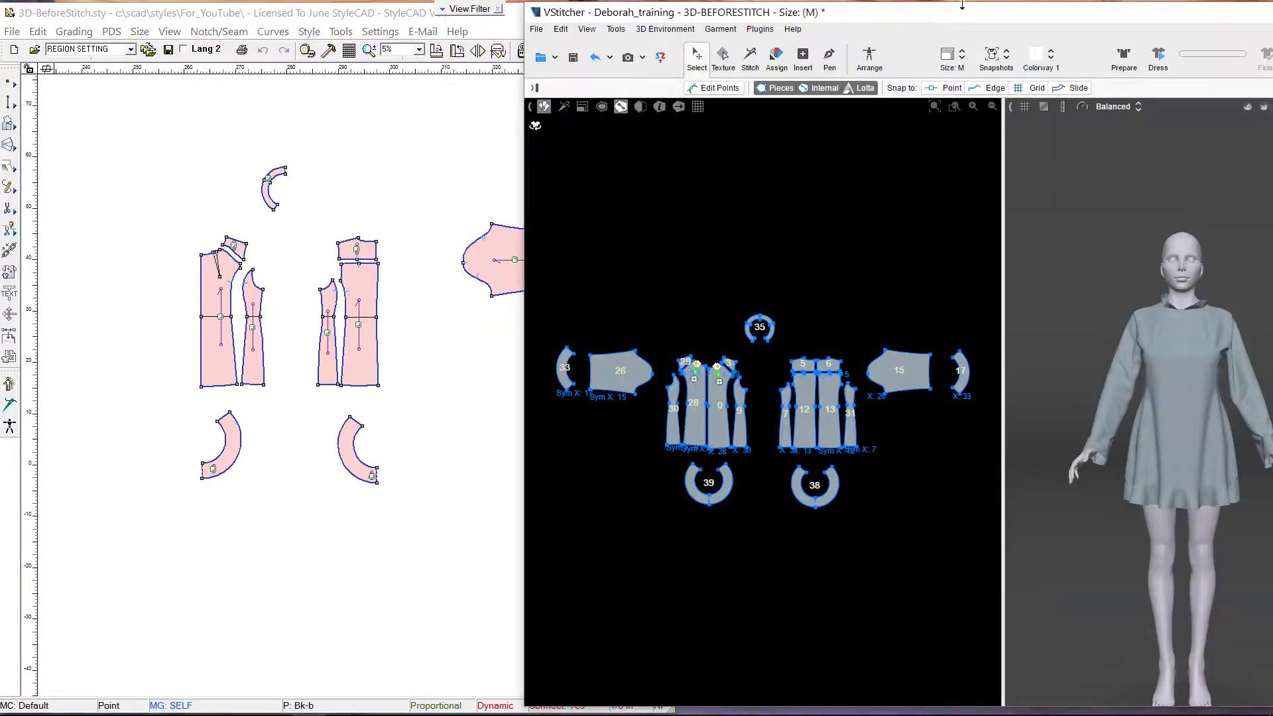
- Change the garment size to S, prepare it and simulate it on the avatar in the full 3D view
{"action": "left_click", "coordinate": [963, 61]}
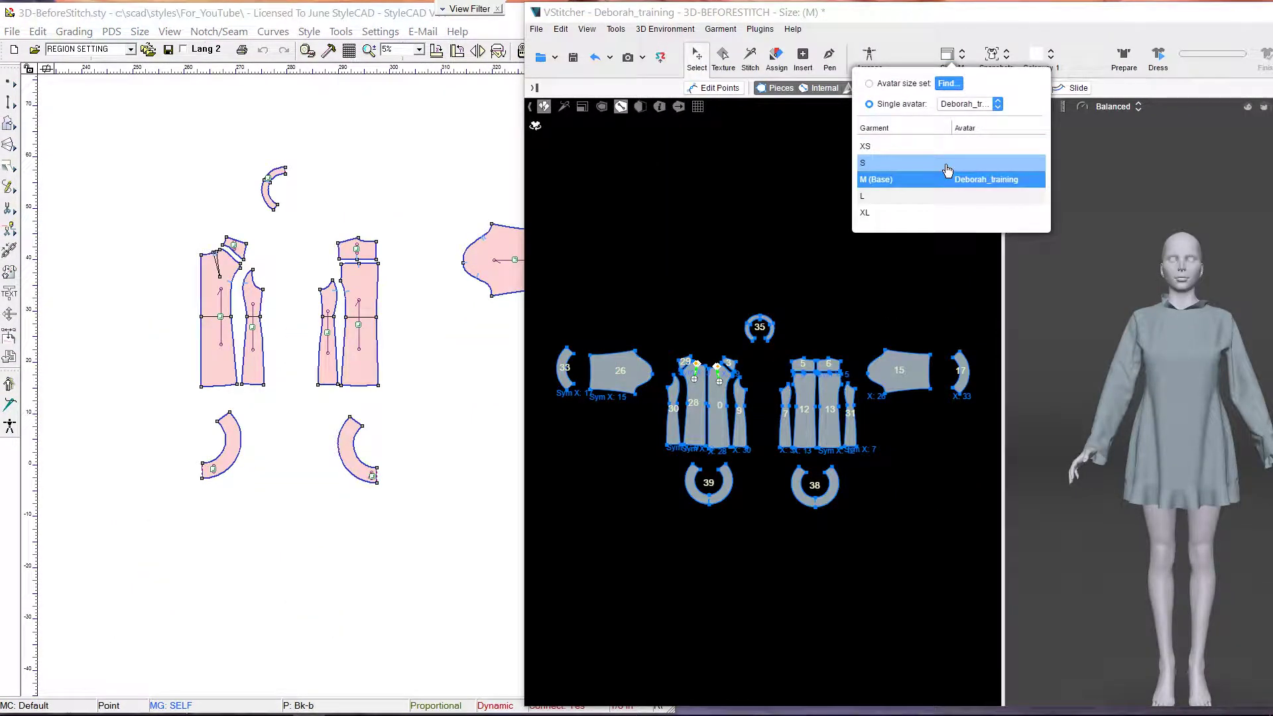
{"action": "left_click_drag", "start_coordinate": [1054, 20], "coordinate": [939, 23]}
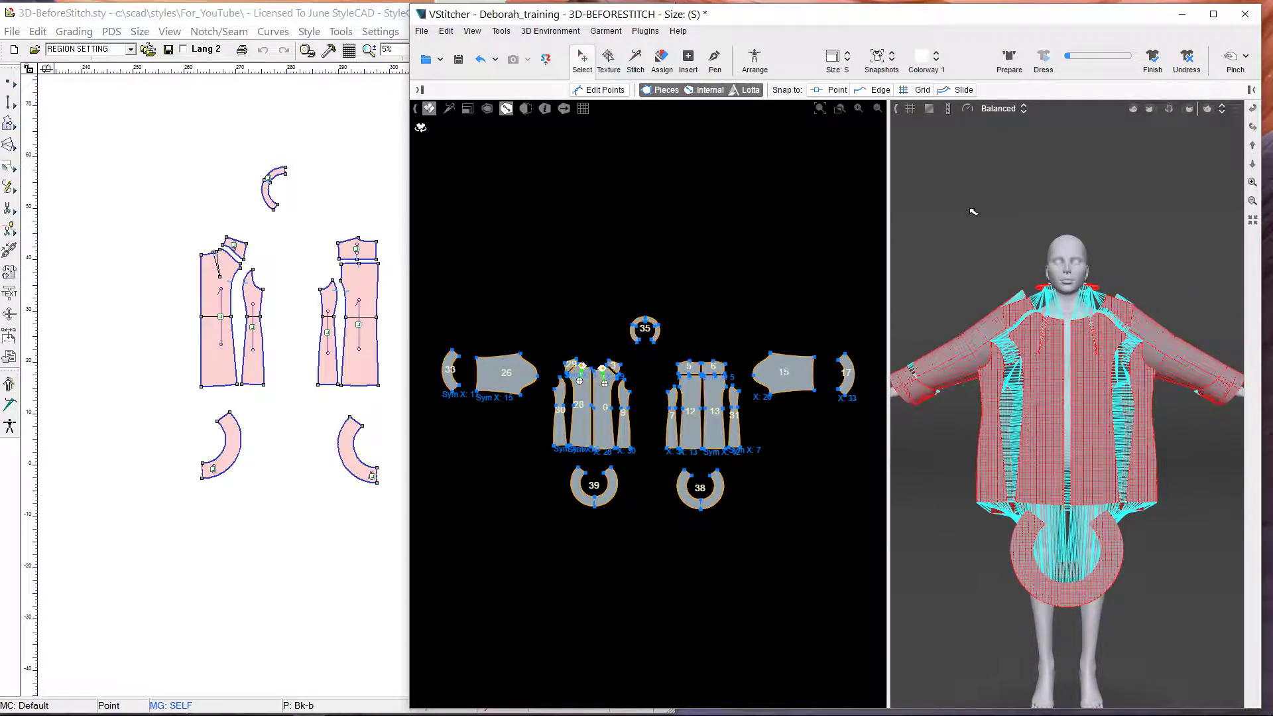
{"action": "key", "text": "space"}
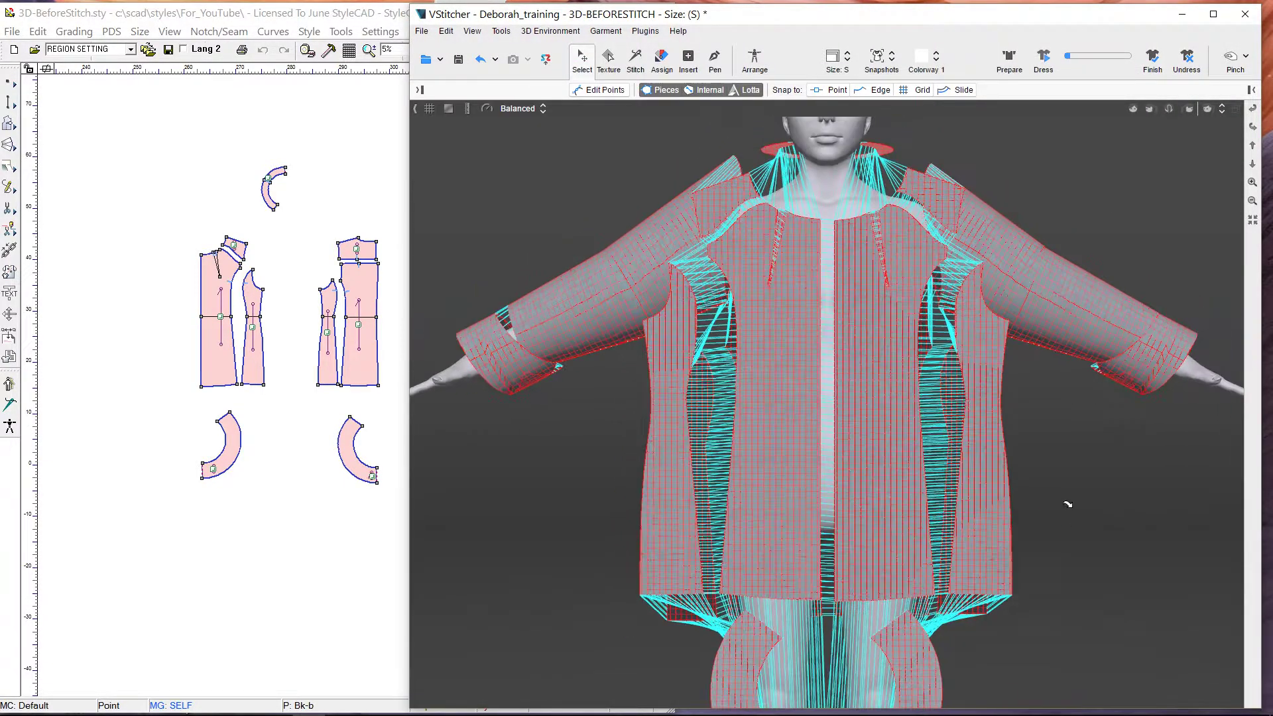
{"action": "left_click", "coordinate": [1039, 60]}
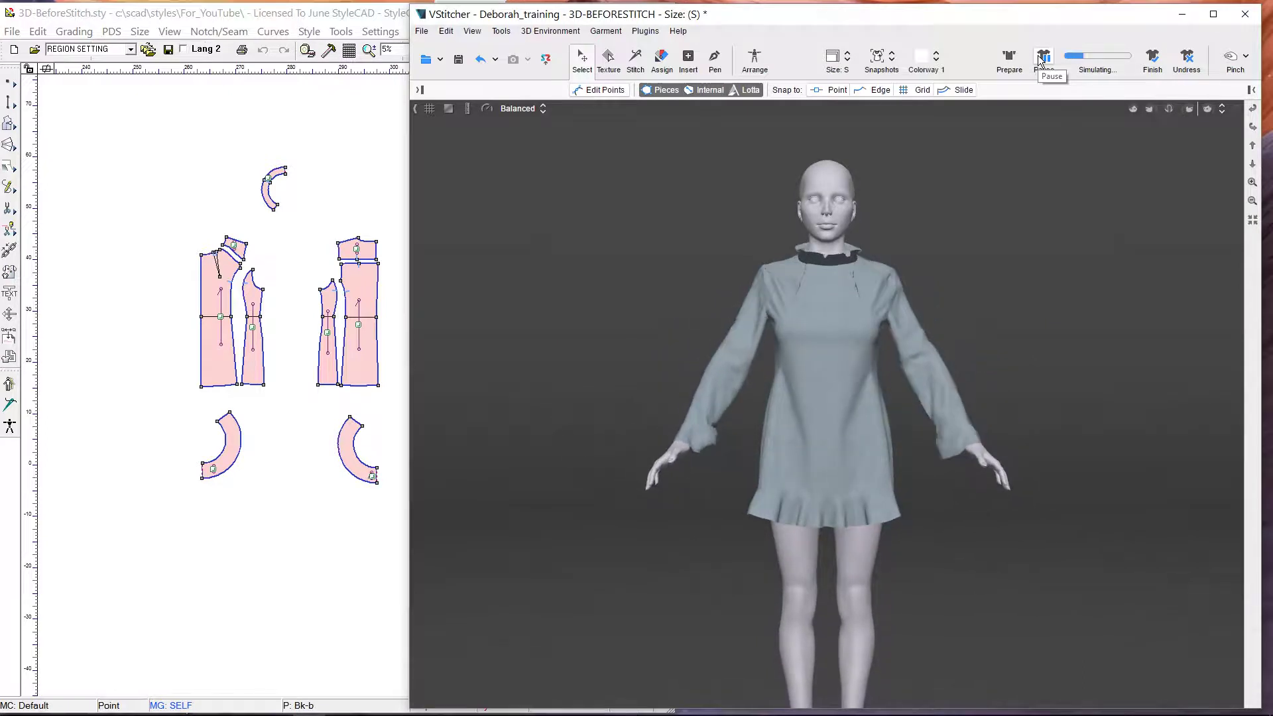
{"action": "left_click", "coordinate": [1040, 60]}
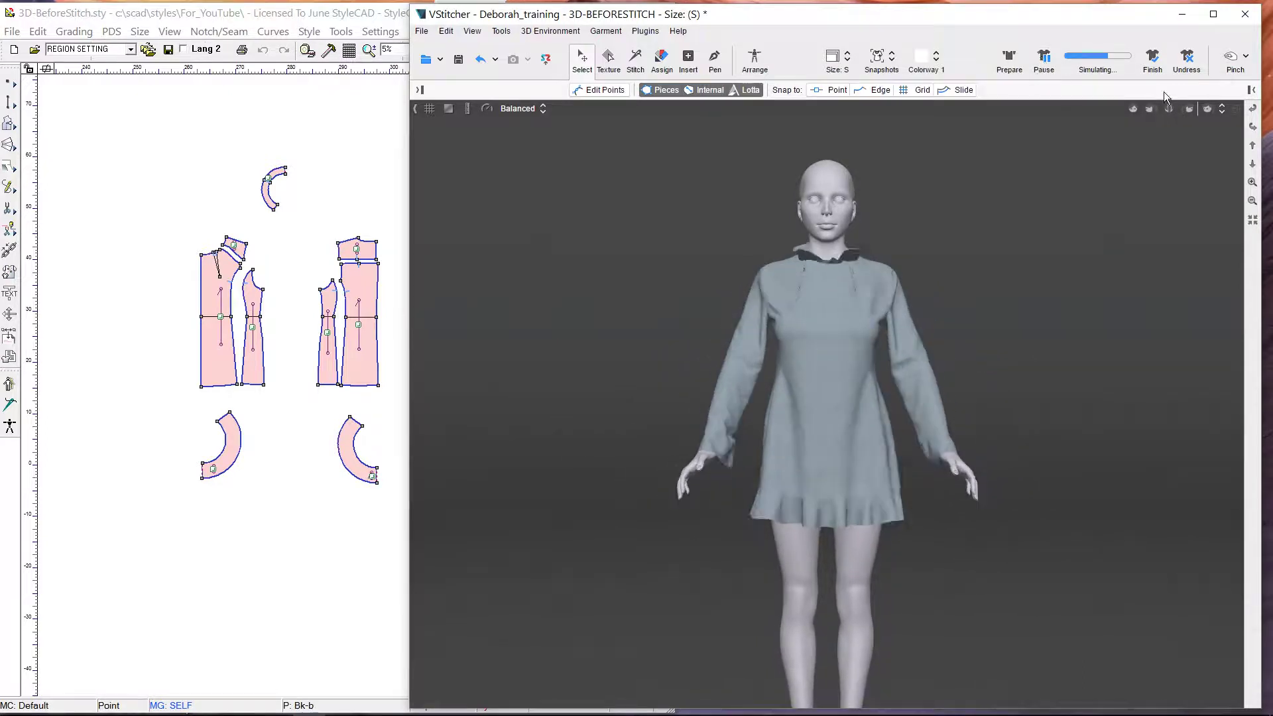
- Change the garment size to XS and simulate it on the avatar
{"action": "left_click", "coordinate": [846, 61]}
{"action": "left_click", "coordinate": [837, 147]}
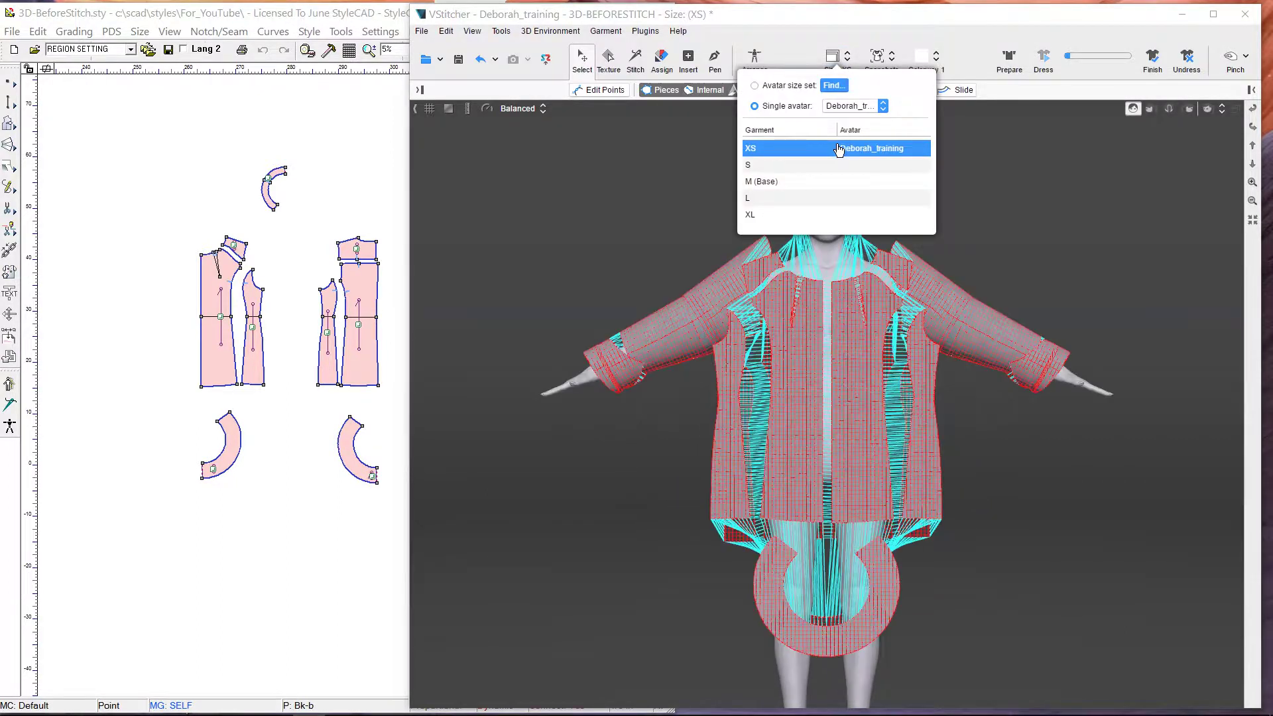
{"action": "left_click", "coordinate": [1044, 60]}
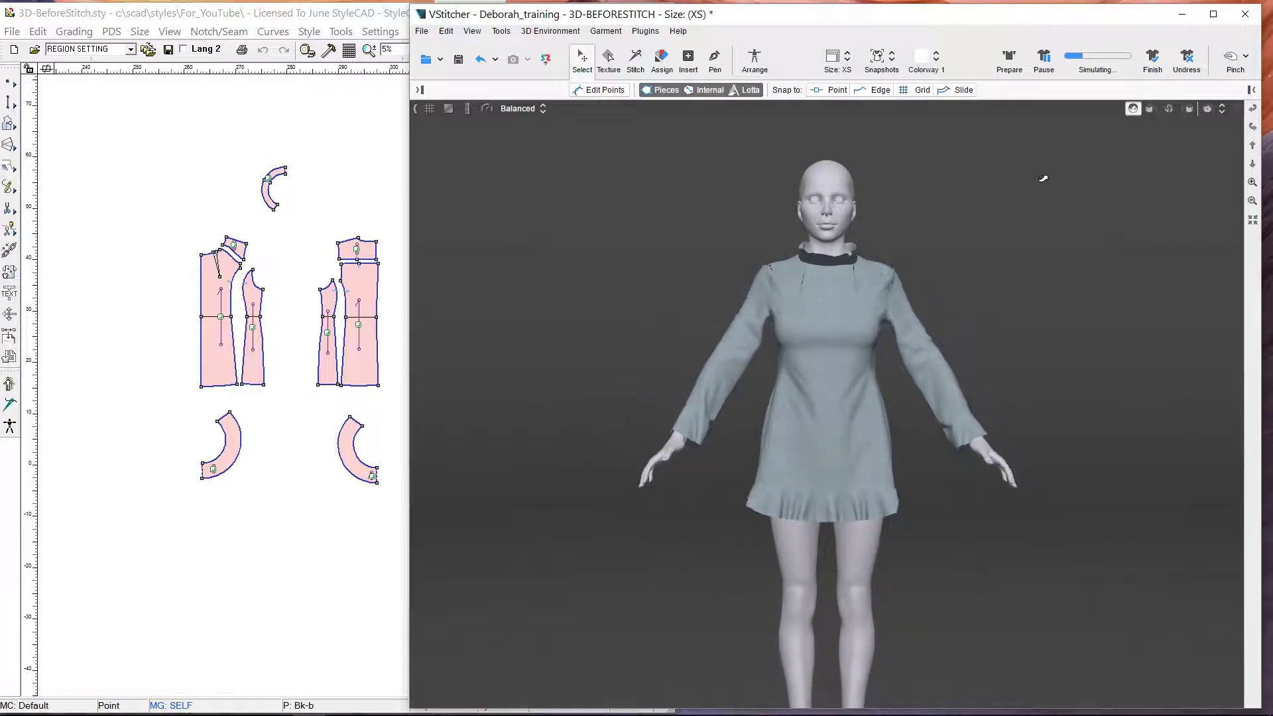
- Examine the fit of the XS garment with the tension map and the pressure map
{"action": "left_click", "coordinate": [430, 109]}
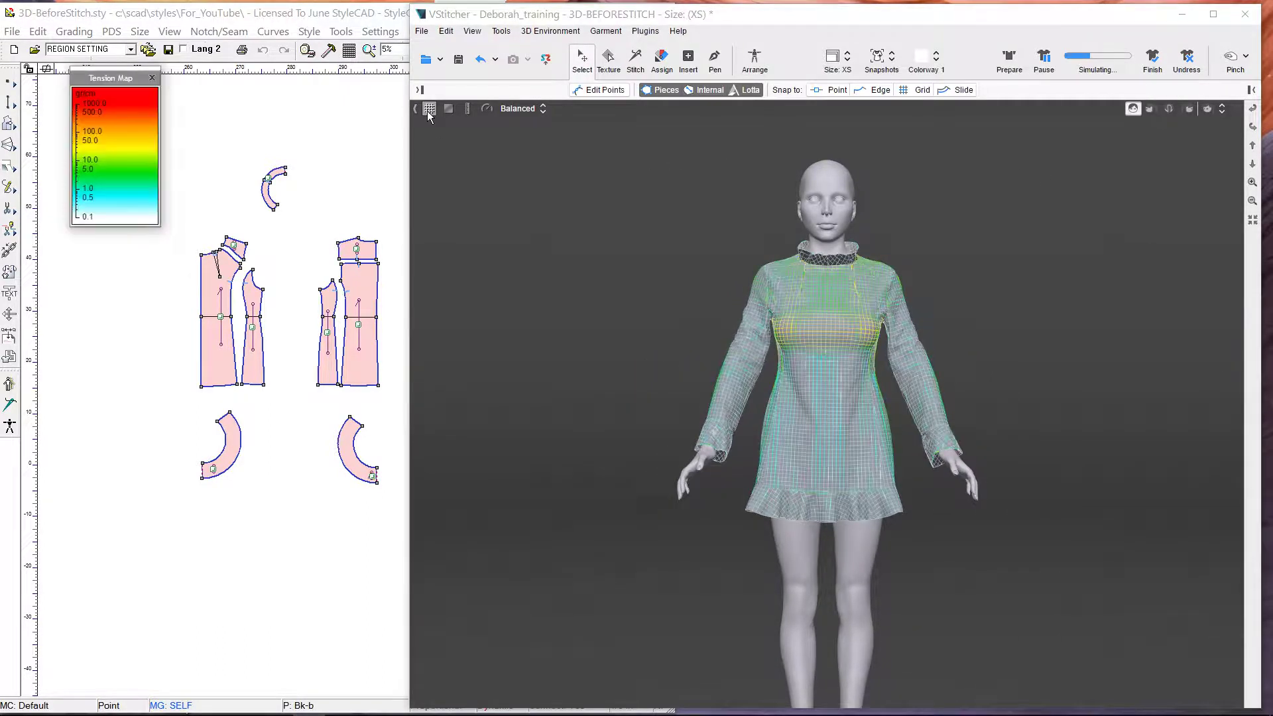
{"action": "scroll", "coordinate": [968, 337], "scroll_direction": "up", "scroll_amount": 2}
{"action": "right_click_drag", "start_coordinate": [994, 404], "coordinate": [1053, 384]}
{"action": "mouse_move", "coordinate": [778, 274]}
{"action": "left_click", "coordinate": [449, 110]}
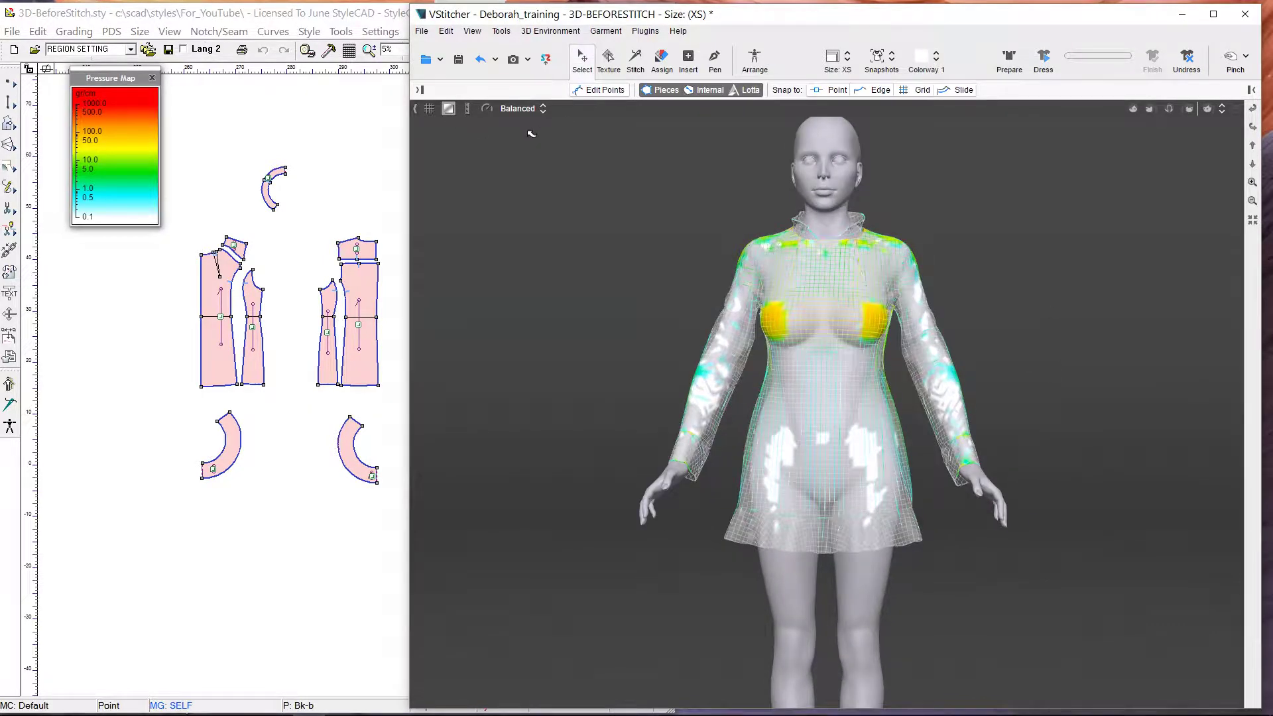
- Pose the avatar with Arms Forward and examine the garment's tension map in that pose
{"action": "left_click", "coordinate": [542, 108]}
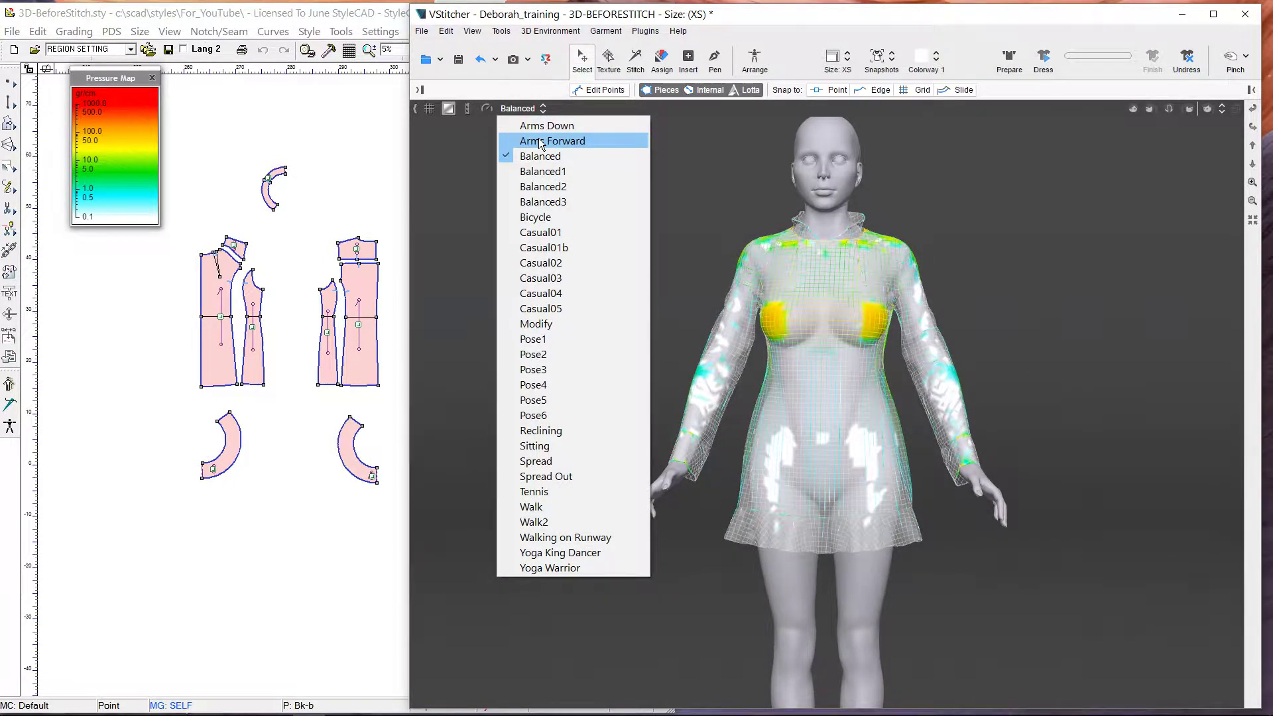
{"action": "left_click", "coordinate": [538, 139]}
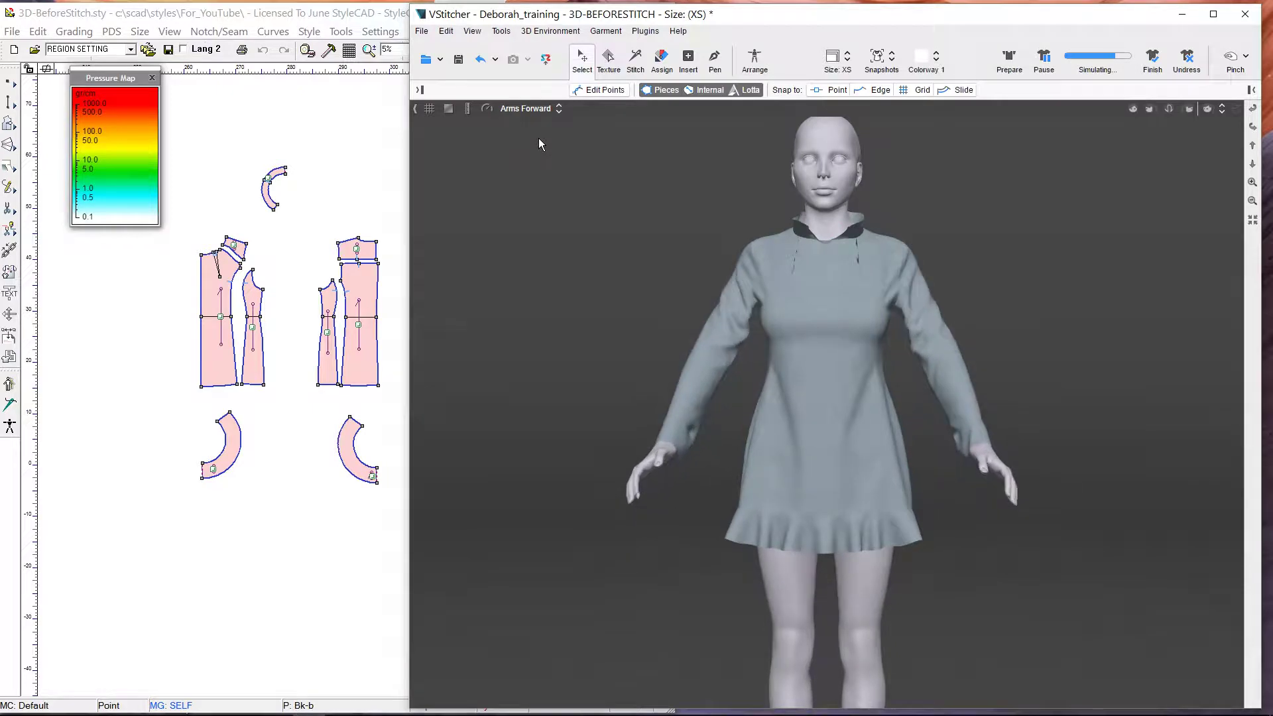
{"action": "left_click", "coordinate": [430, 108]}
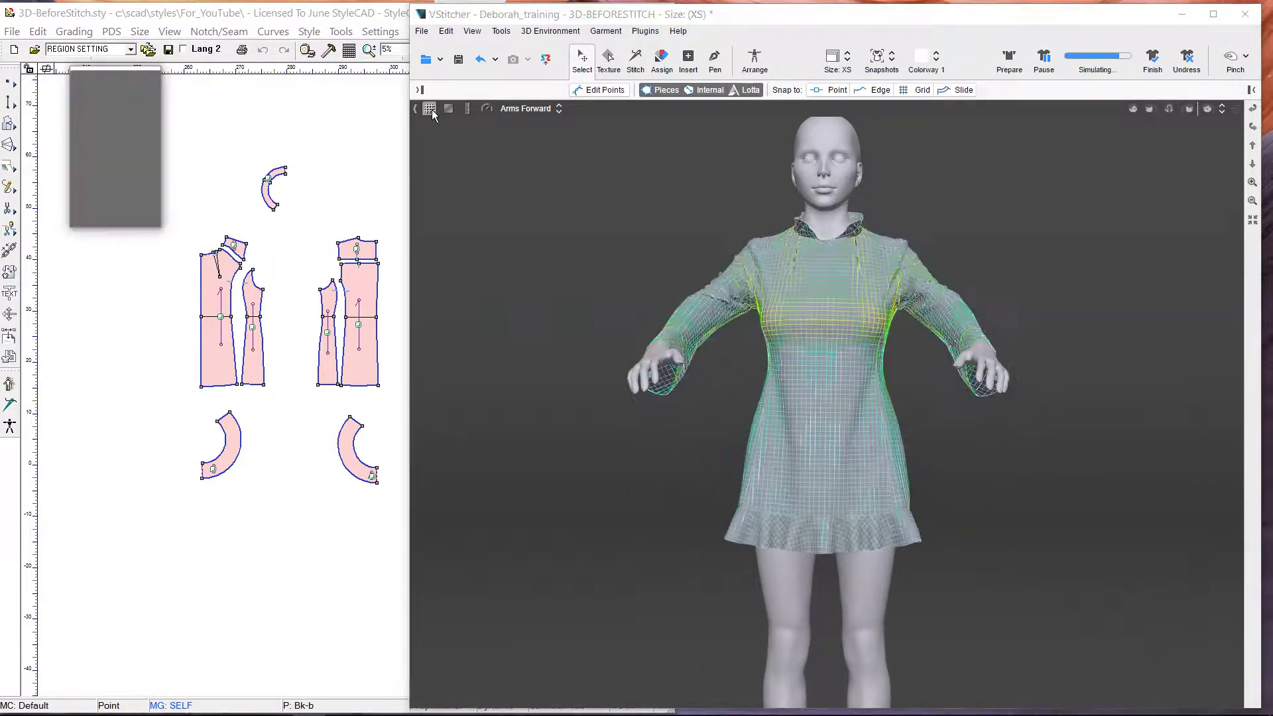
{"action": "left_click", "coordinate": [1149, 108]}
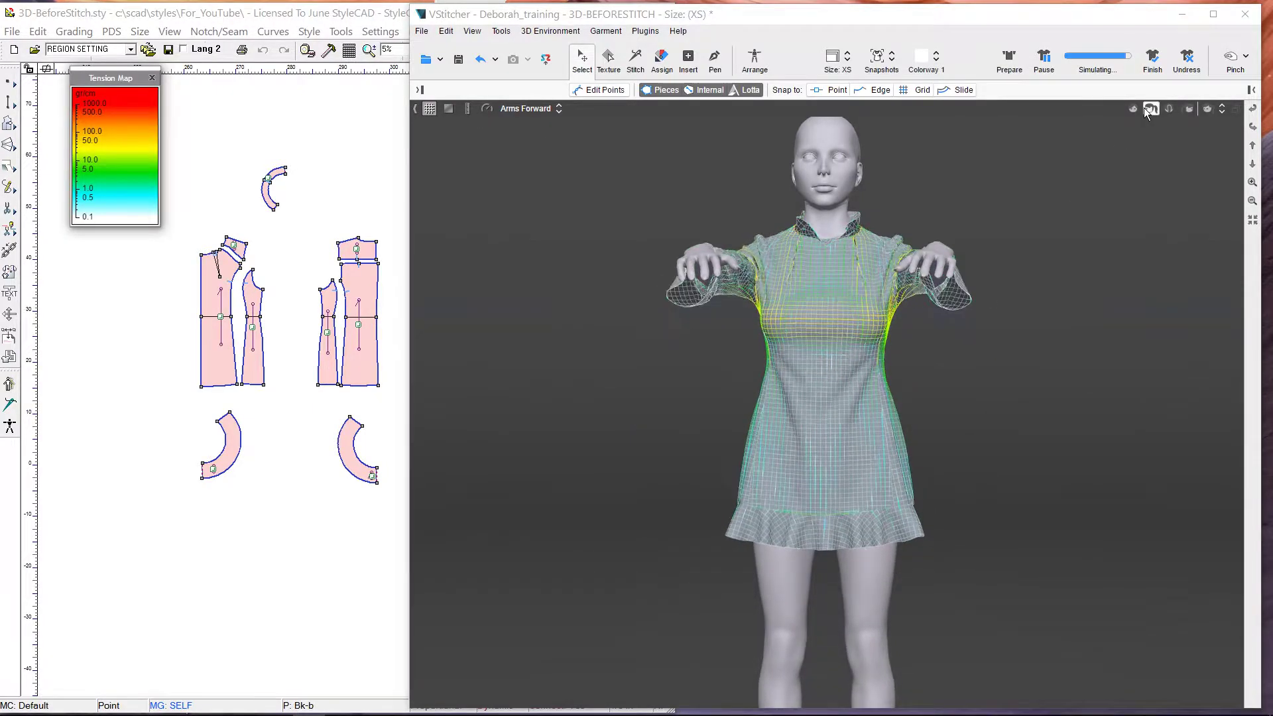
{"action": "left_click_drag", "start_coordinate": [904, 321], "coordinate": [1011, 391]}
- Try the Arms Down pose, return the avatar to Balanced and close the Tension Map legend
{"action": "left_click", "coordinate": [560, 109]}
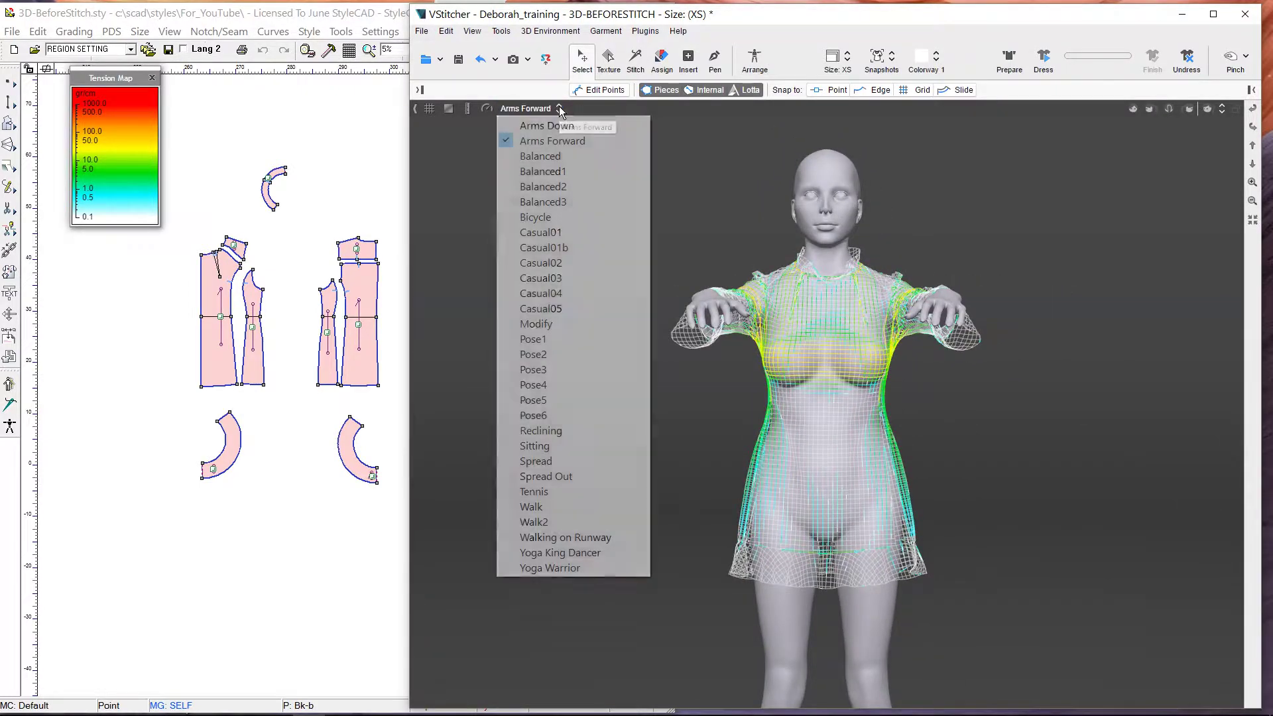
{"action": "left_click", "coordinate": [565, 130]}
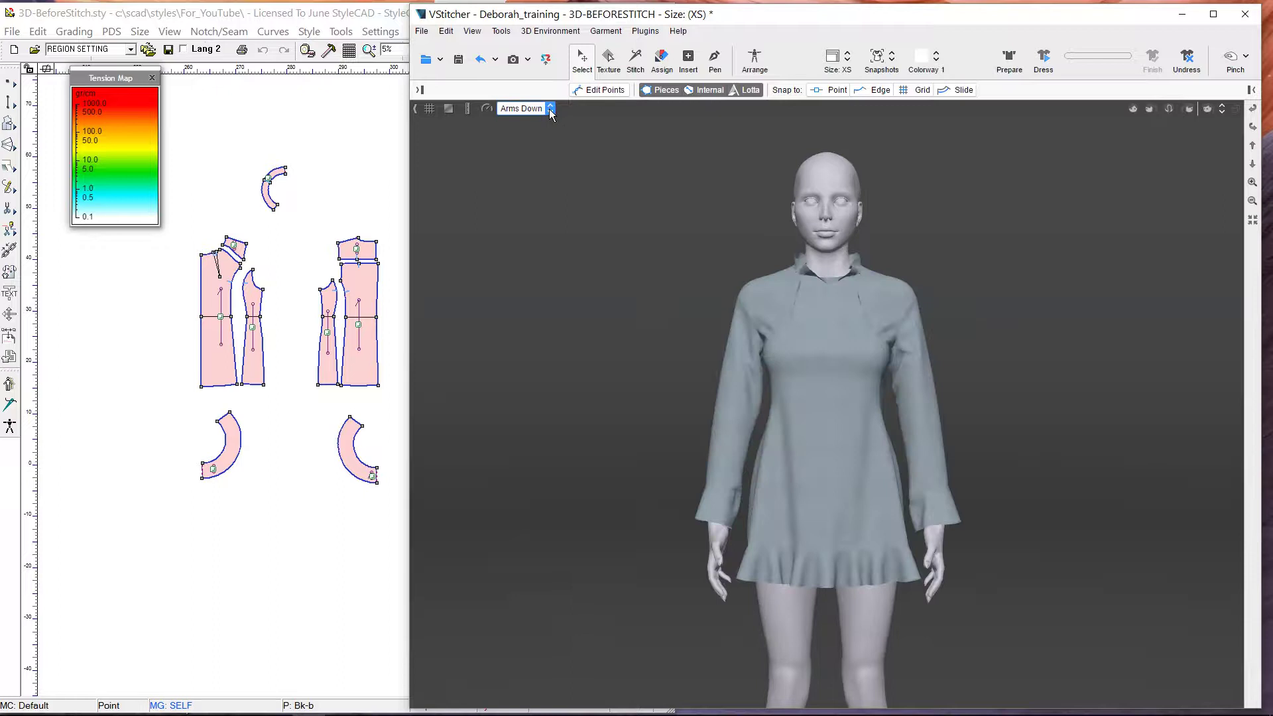
{"action": "left_click", "coordinate": [550, 108]}
{"action": "left_click", "coordinate": [549, 157]}
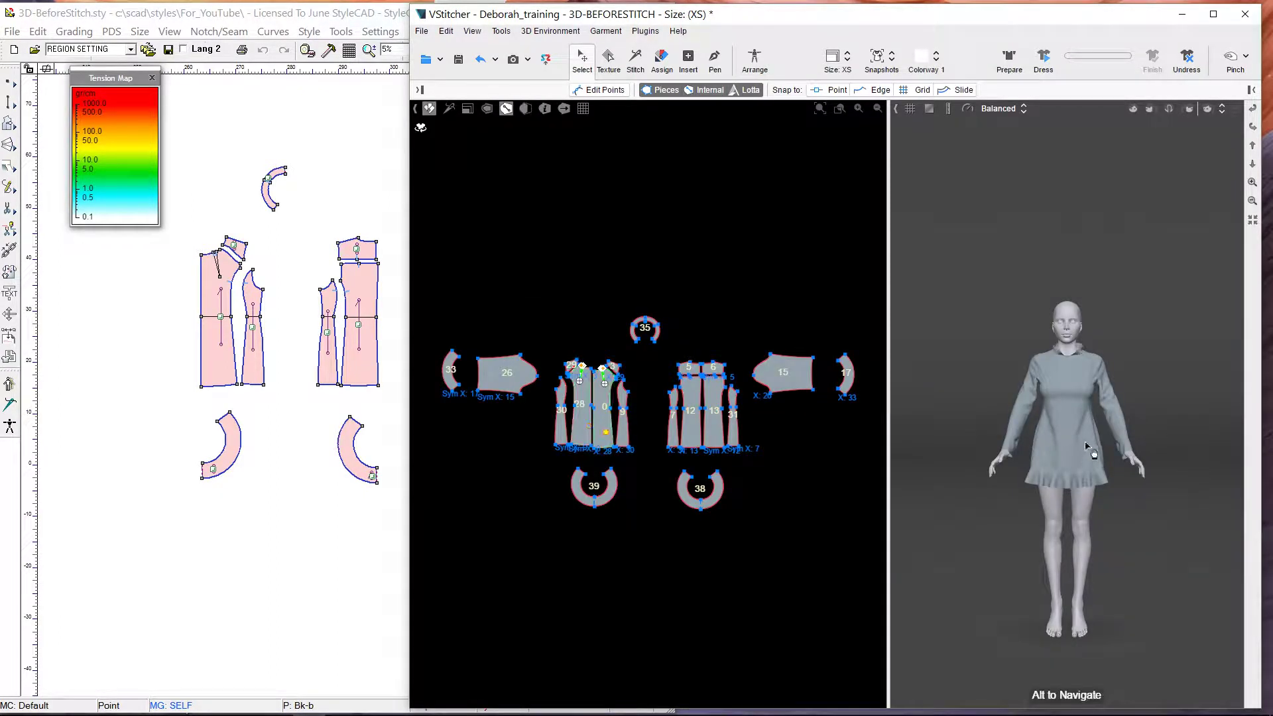
{"action": "scroll", "coordinate": [1087, 448], "scroll_direction": "up", "scroll_amount": 5}
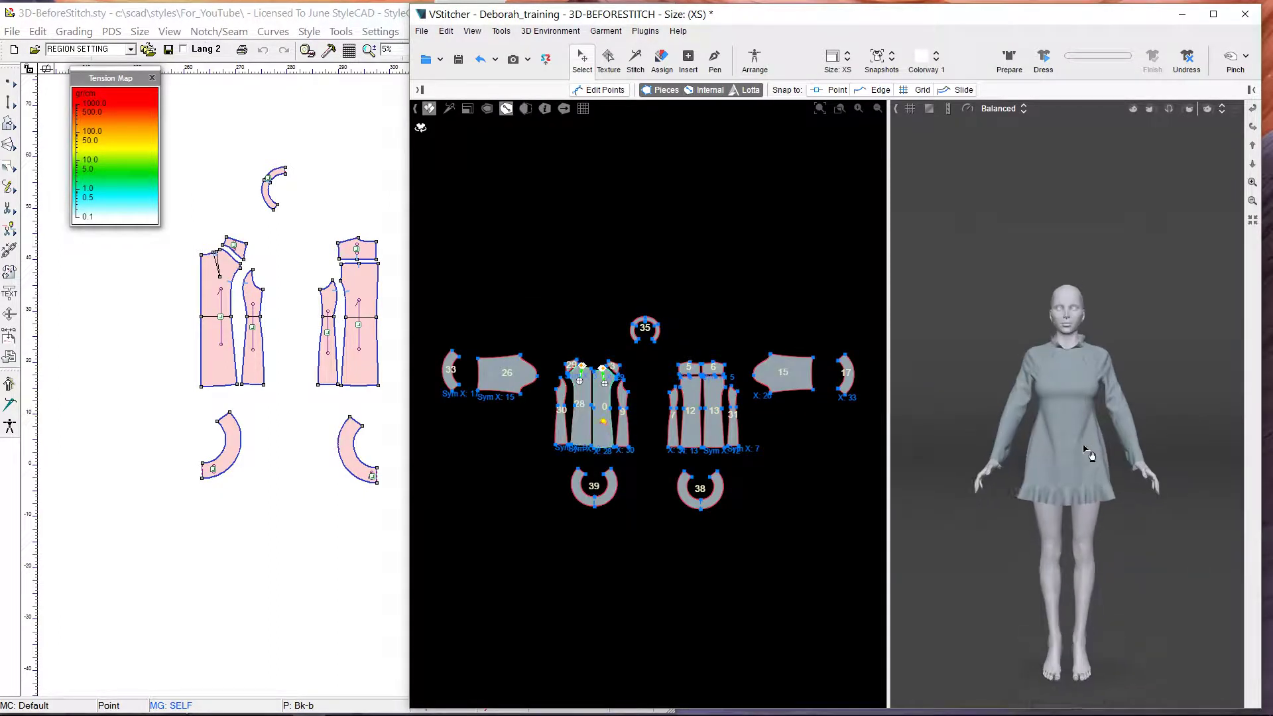
{"action": "left_click", "coordinate": [152, 79]}
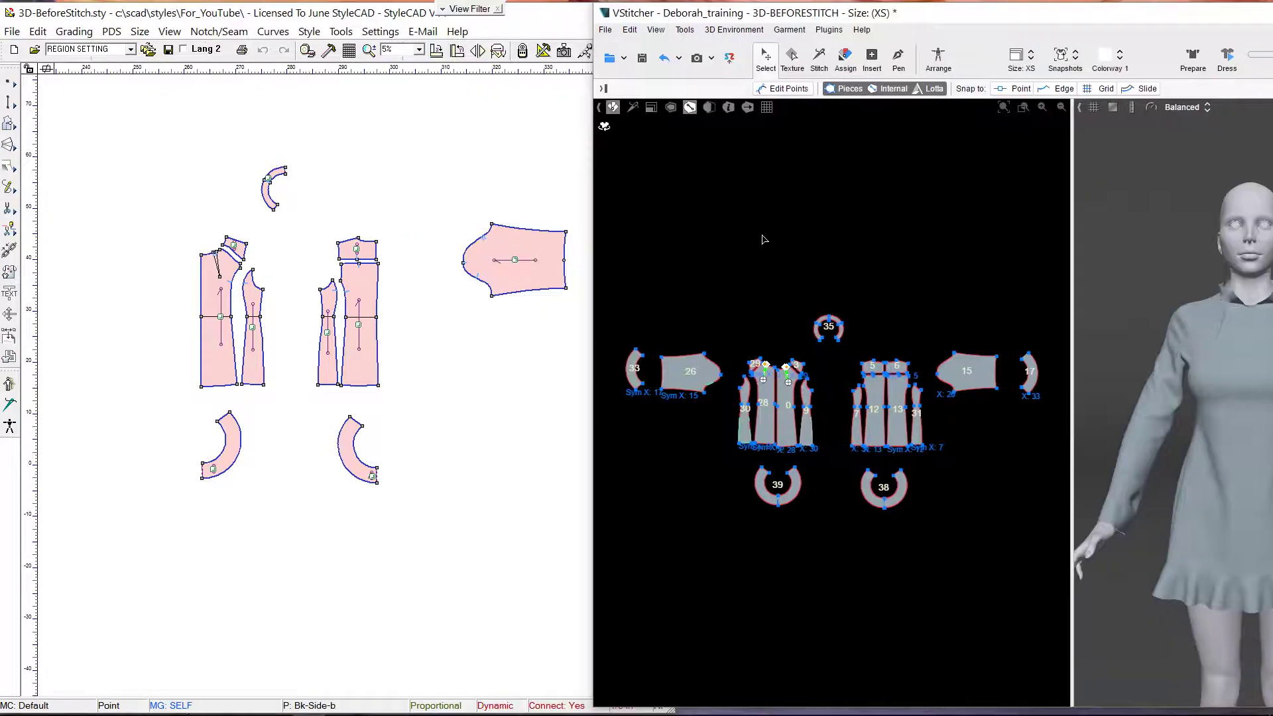
- Switch to StyleCAD and shorten the sleeve by moving its whole hem edge inward toward the cap
{"action": "key", "text": "ctrl+3"}
{"action": "left_click", "coordinate": [271, 15]}
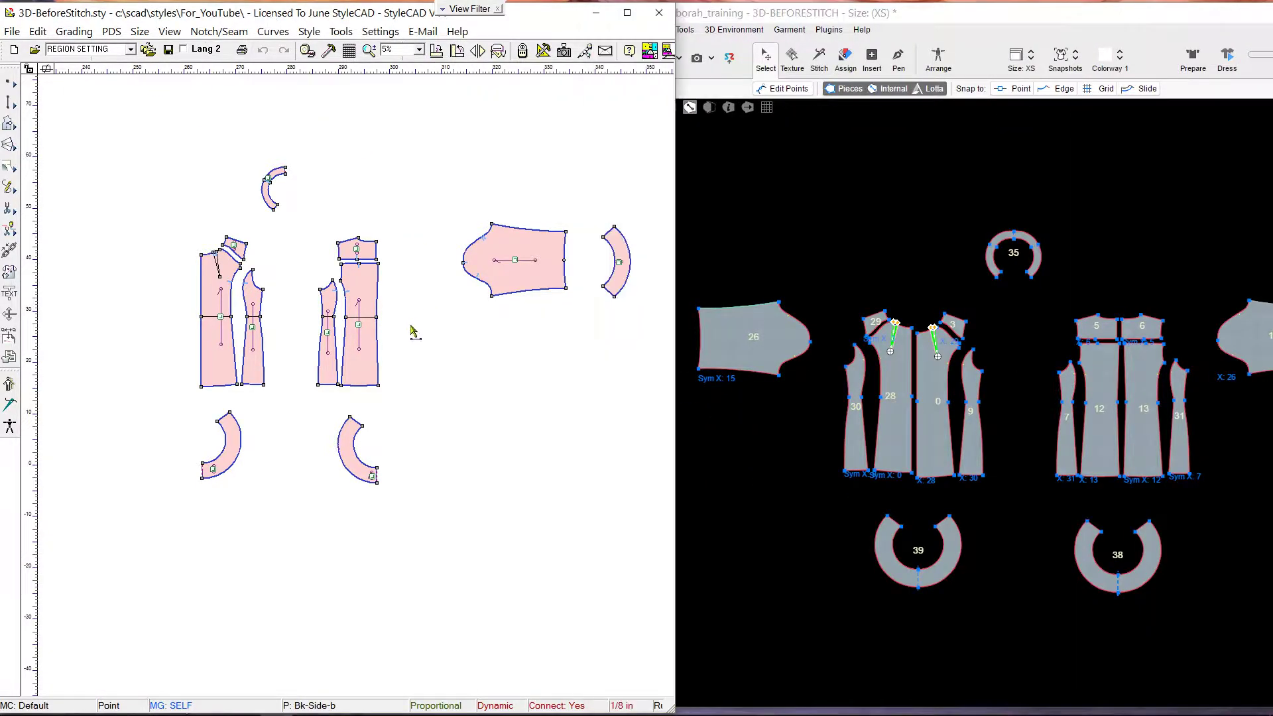
{"action": "scroll", "coordinate": [553, 283], "scroll_direction": "up", "scroll_amount": 5}
{"action": "left_click", "coordinate": [411, 349]}
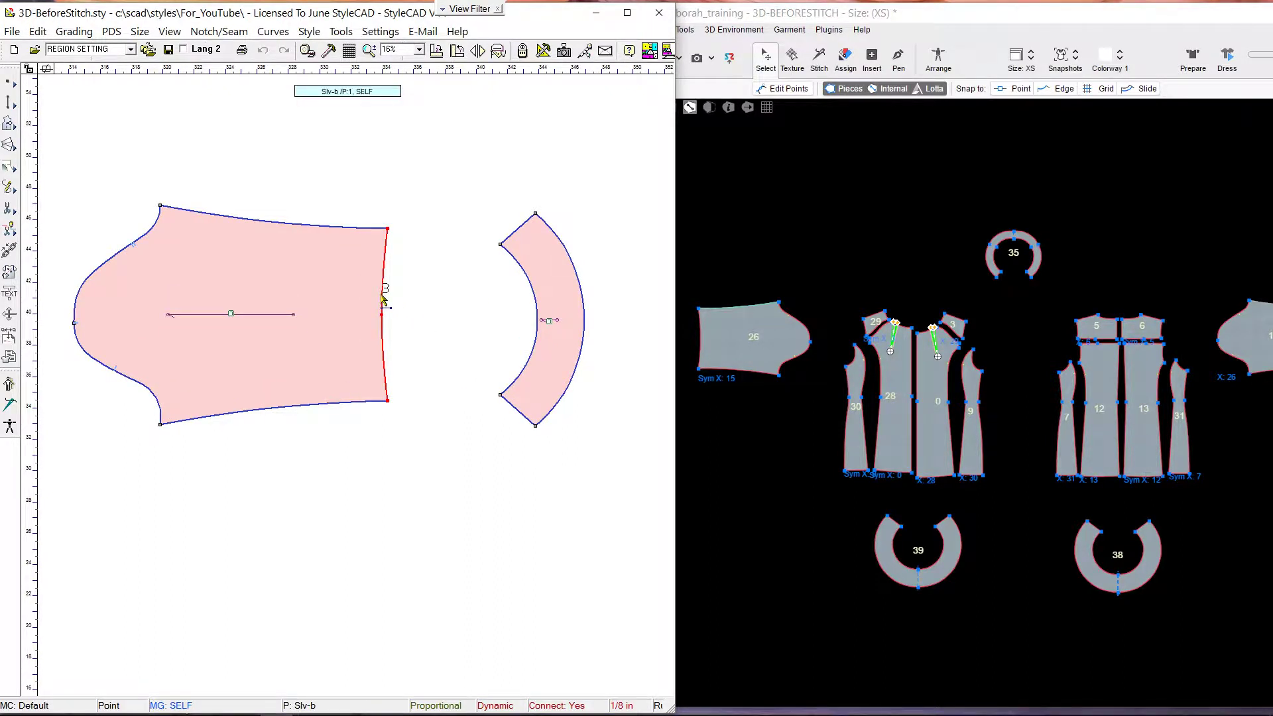
{"action": "left_click", "coordinate": [338, 298]}
{"action": "scroll", "coordinate": [411, 358], "scroll_direction": "down", "scroll_amount": 6}
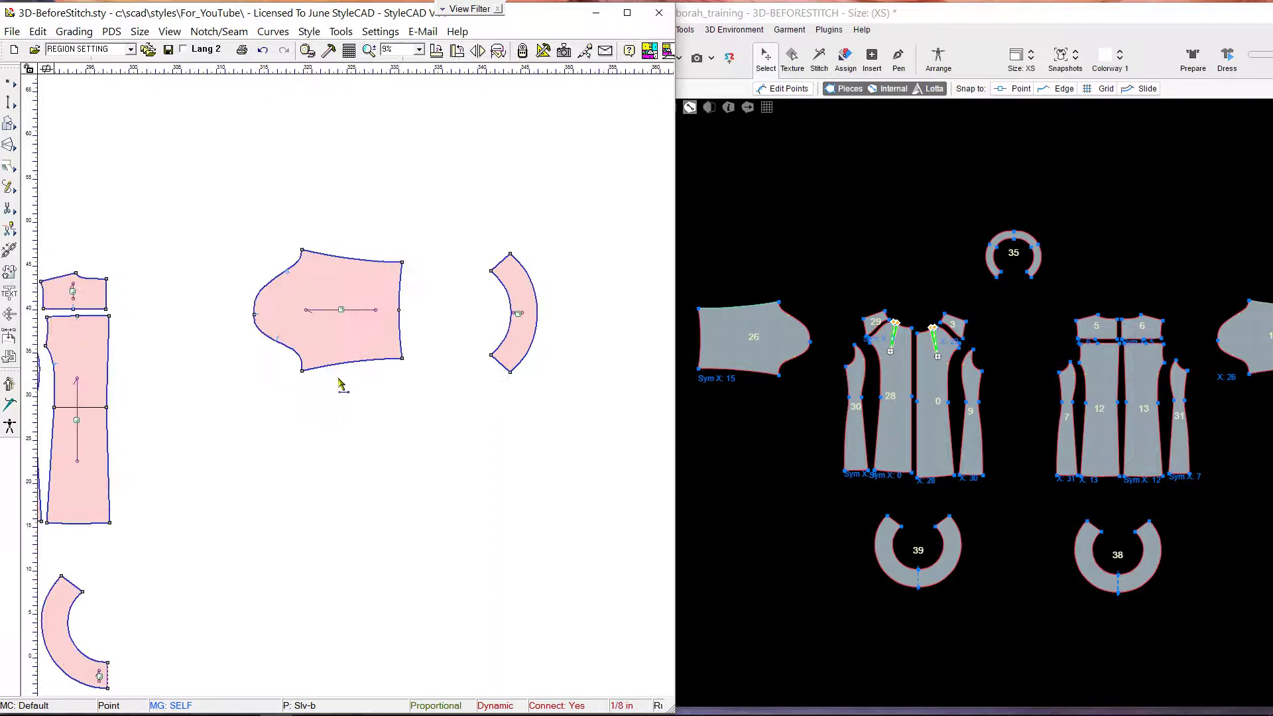
- Send the shortened sleeve to VStitcher and prepare the XS garment around the avatar in the full 3D view
{"action": "scroll", "coordinate": [834, 425], "scroll_direction": "down", "scroll_amount": 2}
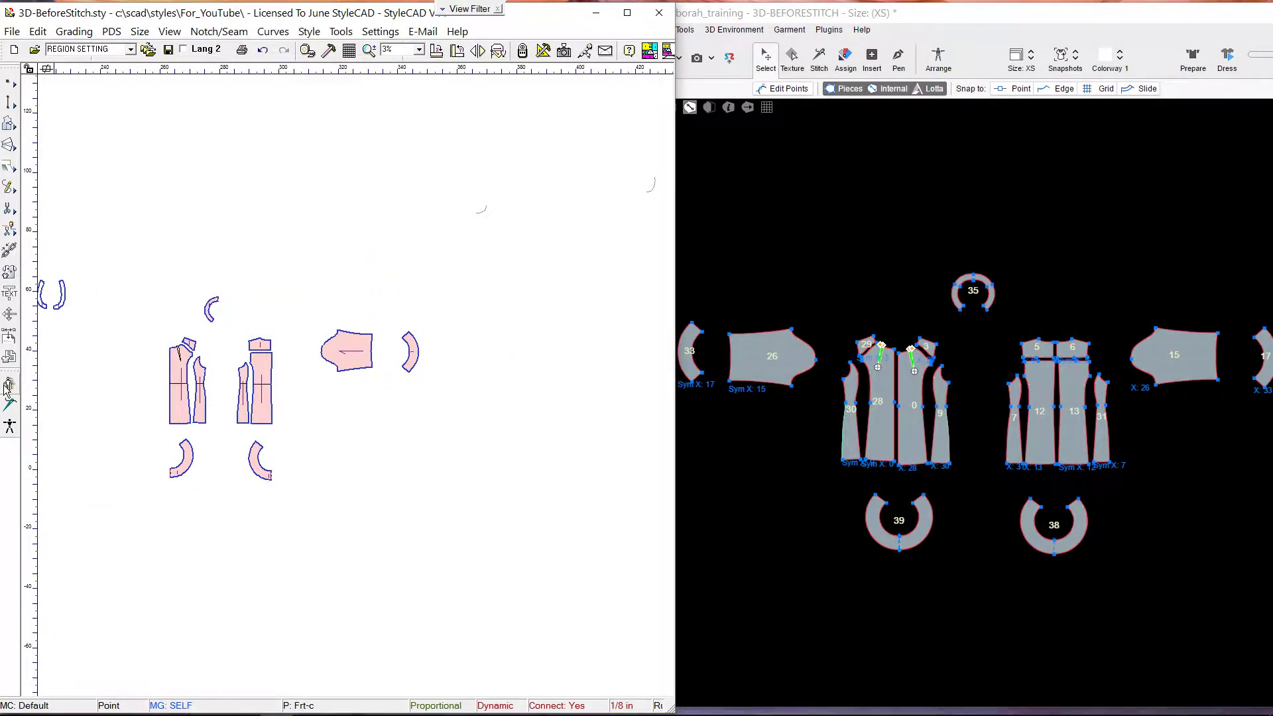
{"action": "left_click_drag", "start_coordinate": [1005, 18], "coordinate": [829, 16]}
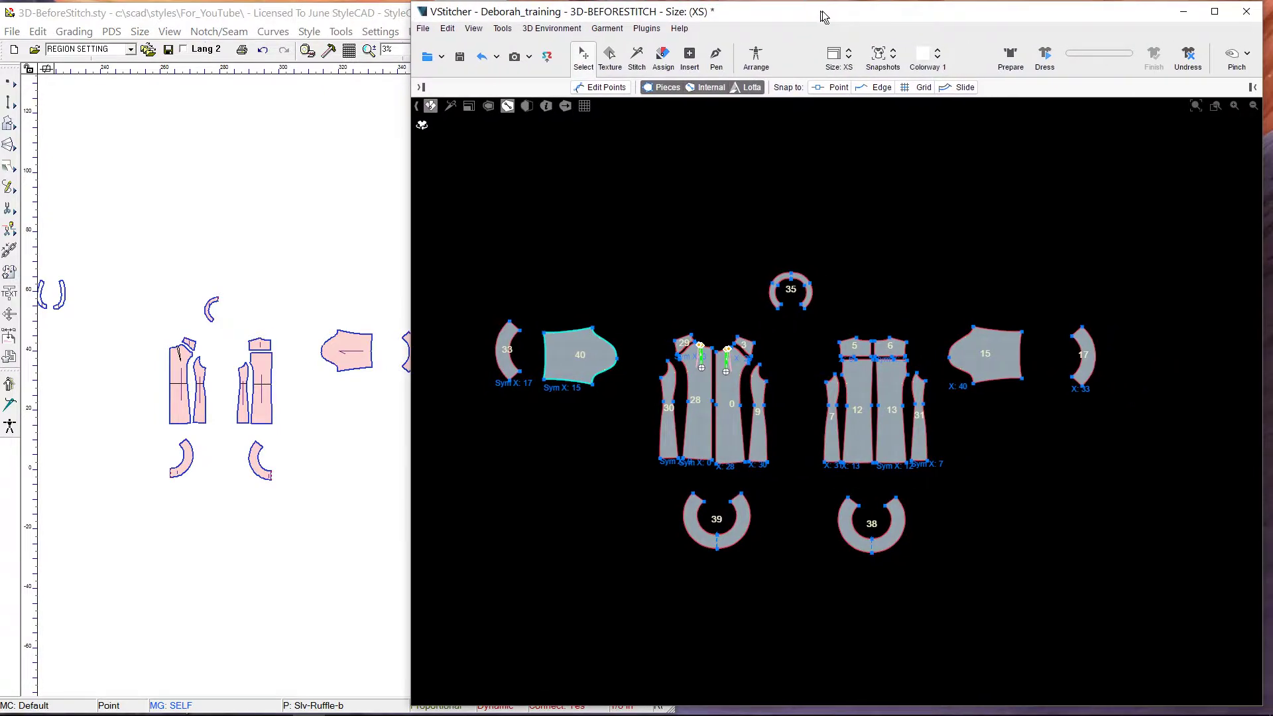
{"action": "left_click", "coordinate": [1018, 55]}
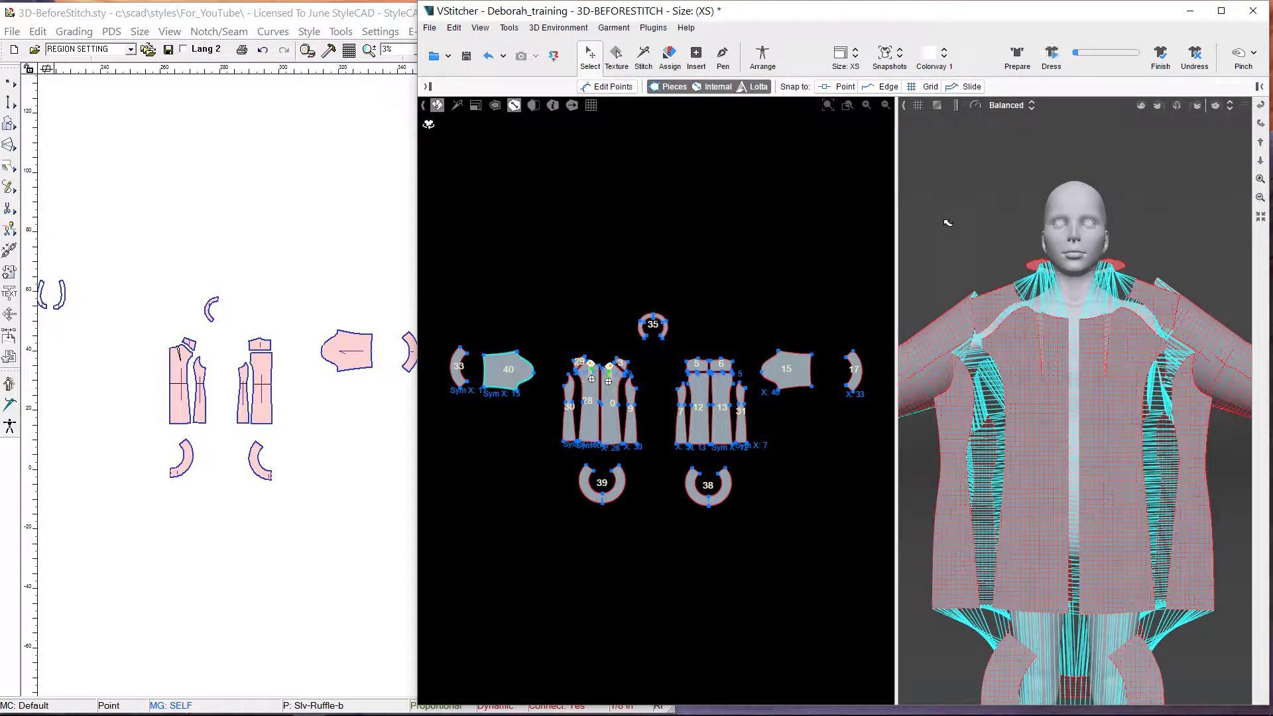
{"action": "key", "text": "space"}
{"action": "scroll", "coordinate": [986, 349], "scroll_direction": "down", "scroll_amount": 4}
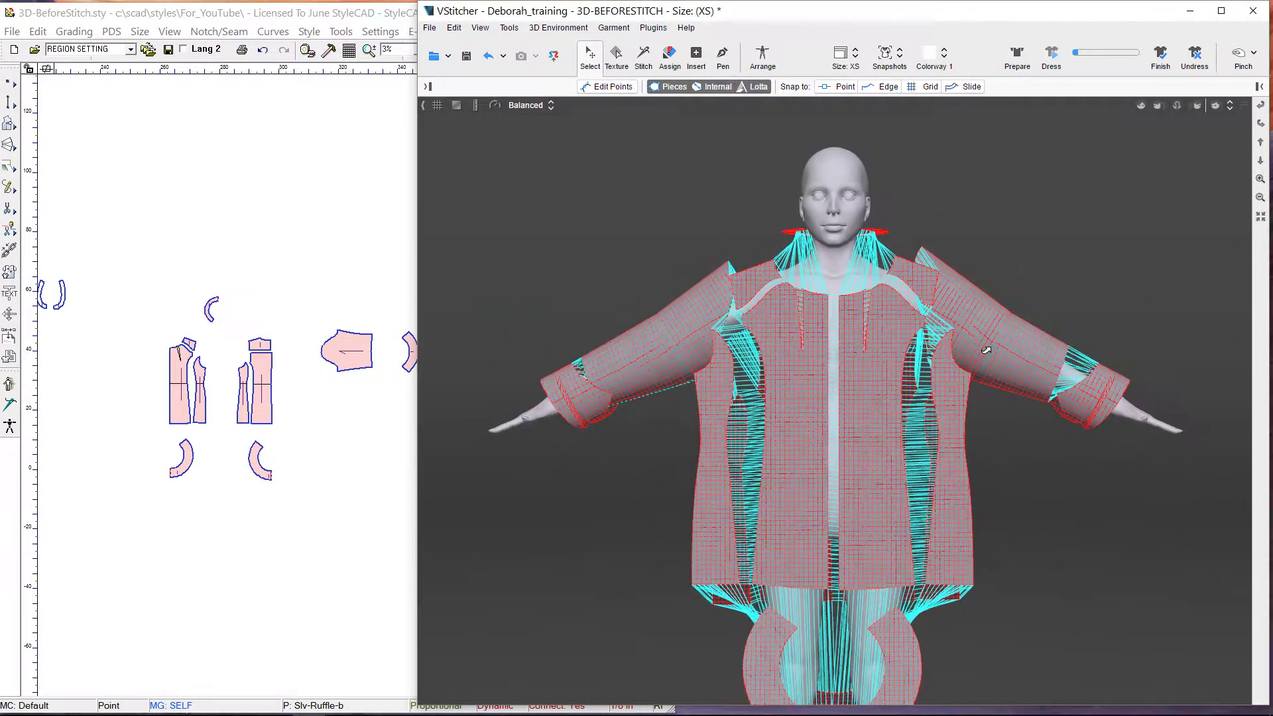
- Dress the avatar in the XS garment with the shortened sleeves and examine the drape from the back and front
{"action": "left_click", "coordinate": [1049, 58]}
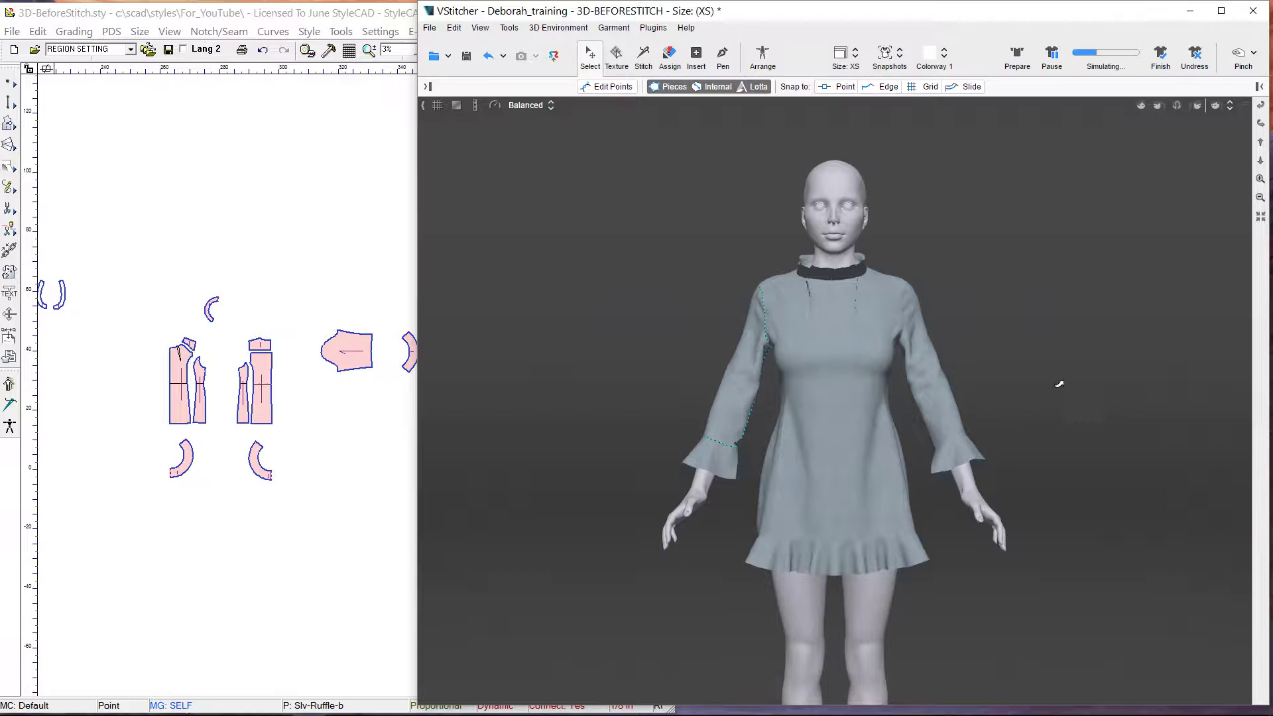
{"action": "left_click", "coordinate": [1176, 108]}
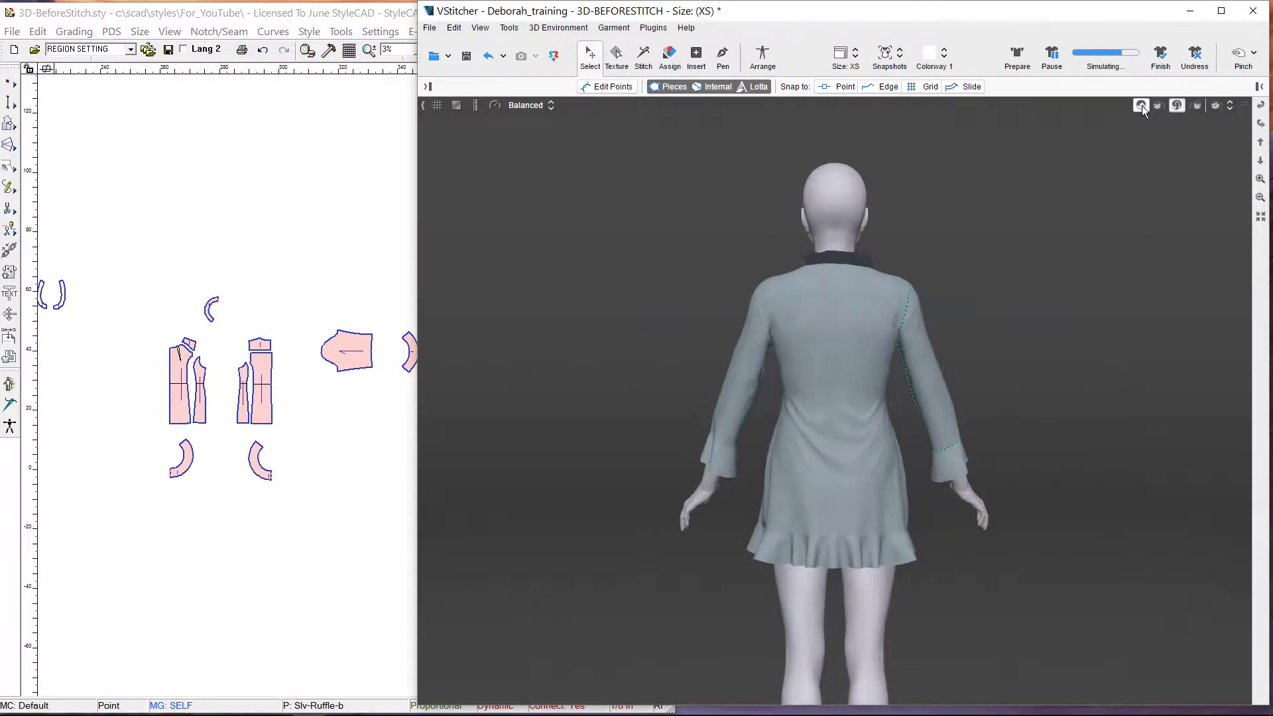
{"action": "left_click", "coordinate": [1142, 107]}
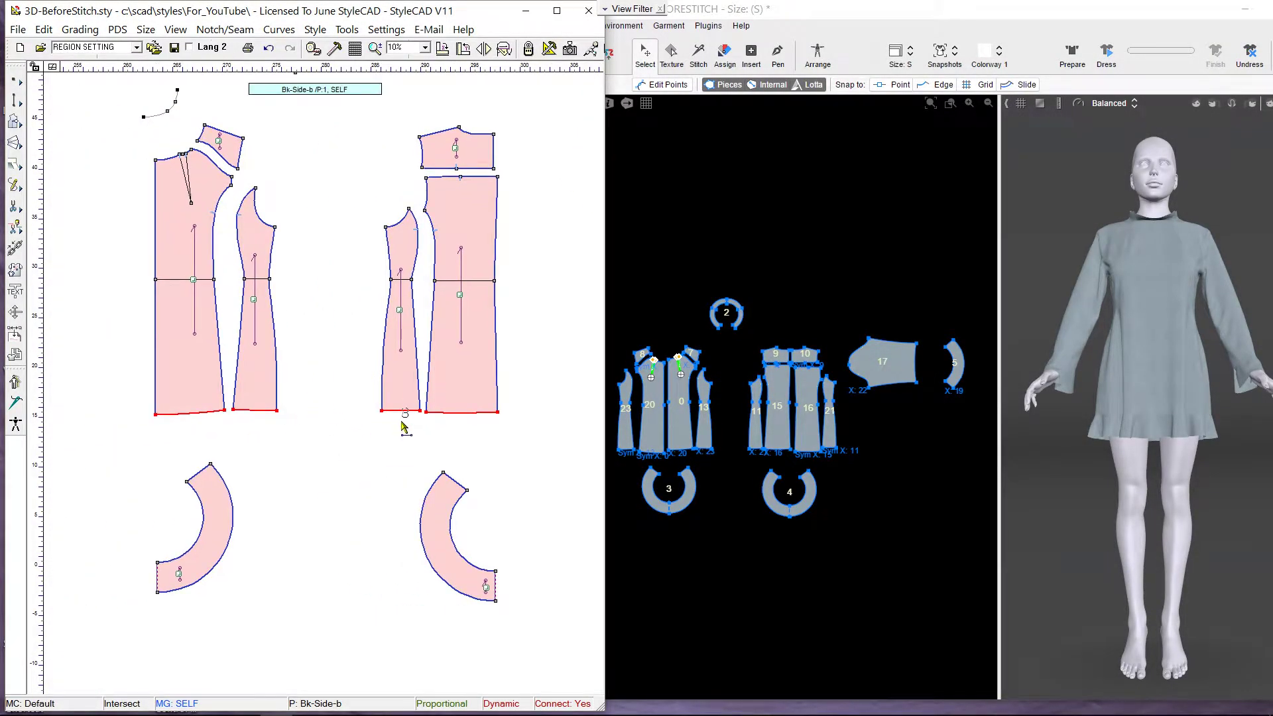
- Switch to StyleCAD, lengthen the front, back and side body pieces at the hem, and check the dress in VStitcher from the side and front
{"action": "left_click", "coordinate": [400, 456]}
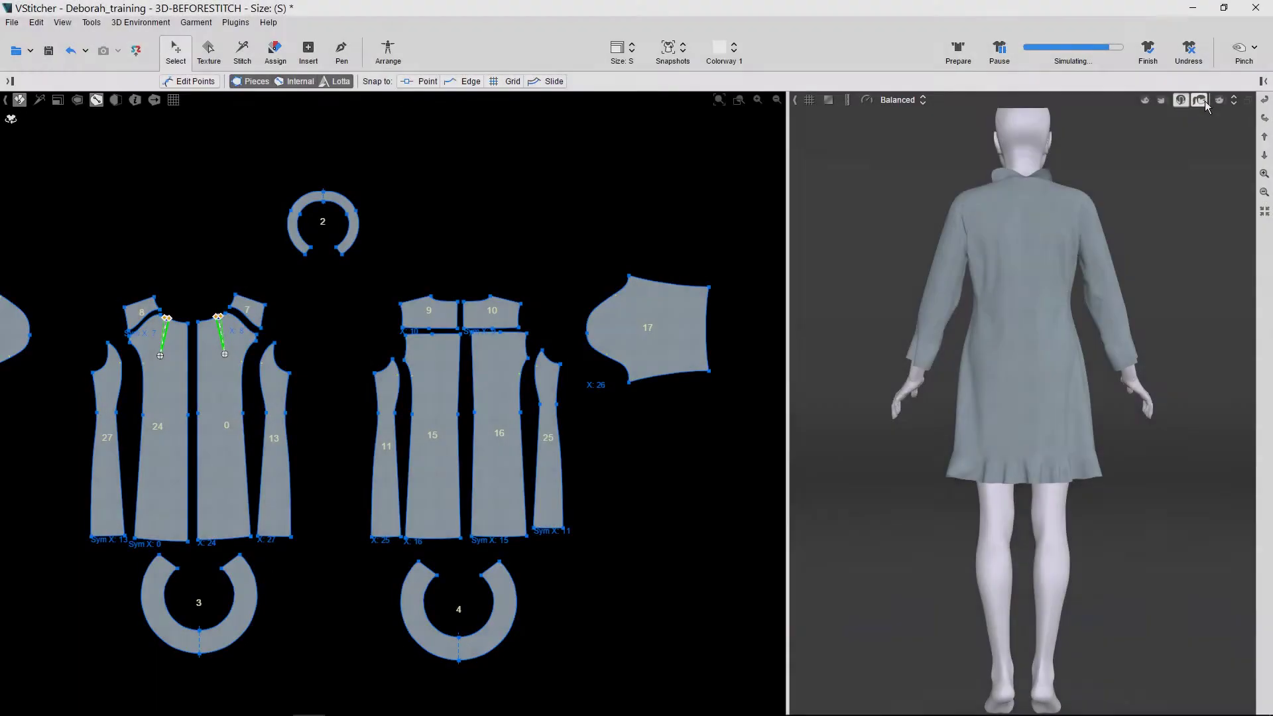
{"action": "left_click", "coordinate": [1203, 103]}
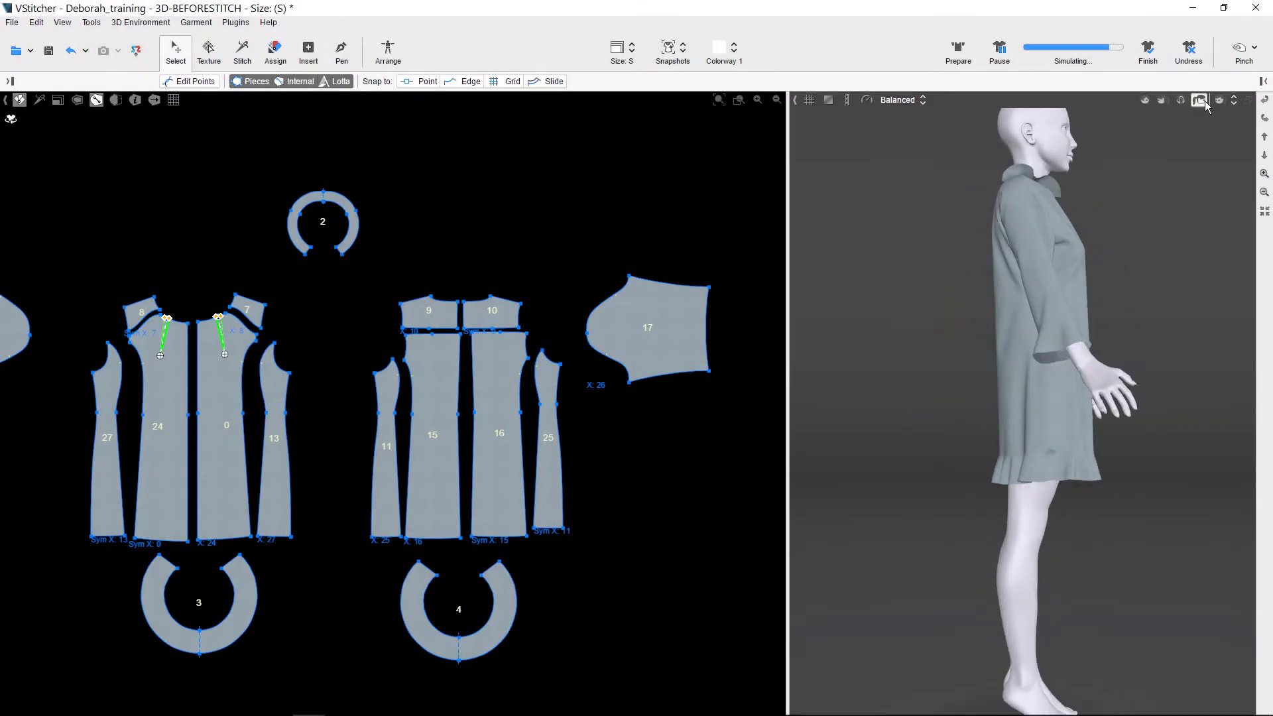
{"action": "left_click", "coordinate": [1145, 101]}
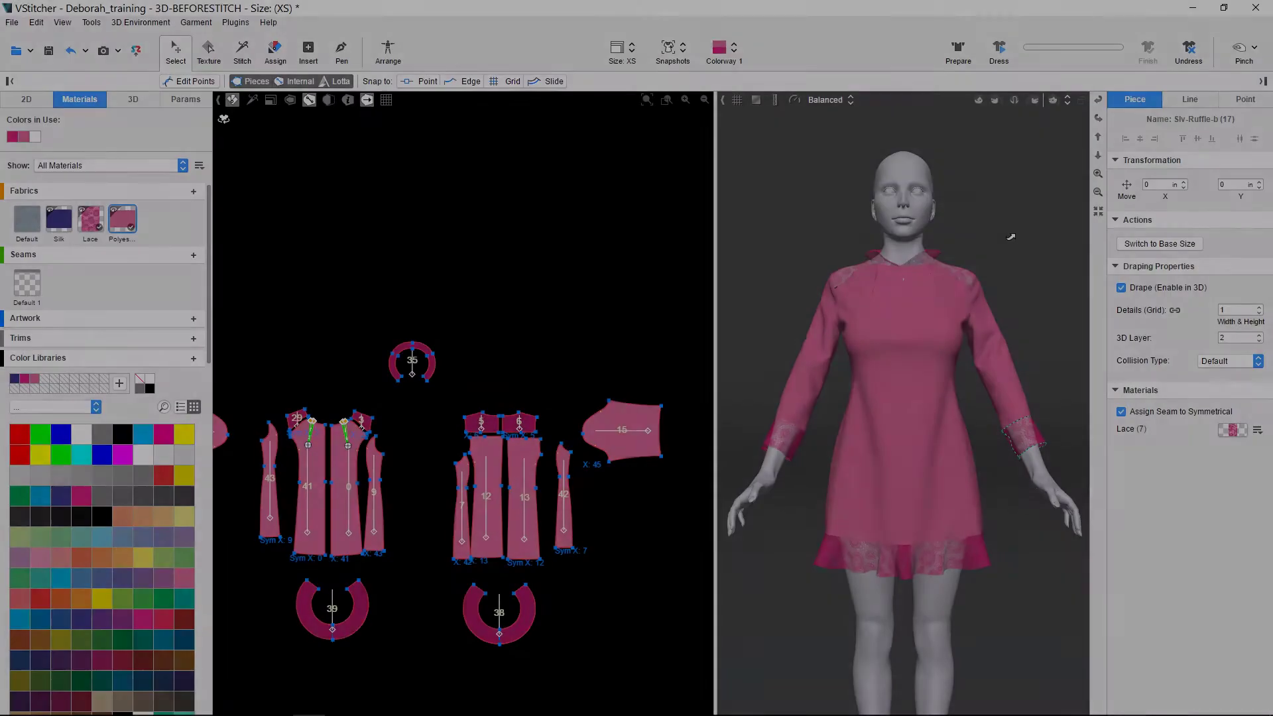